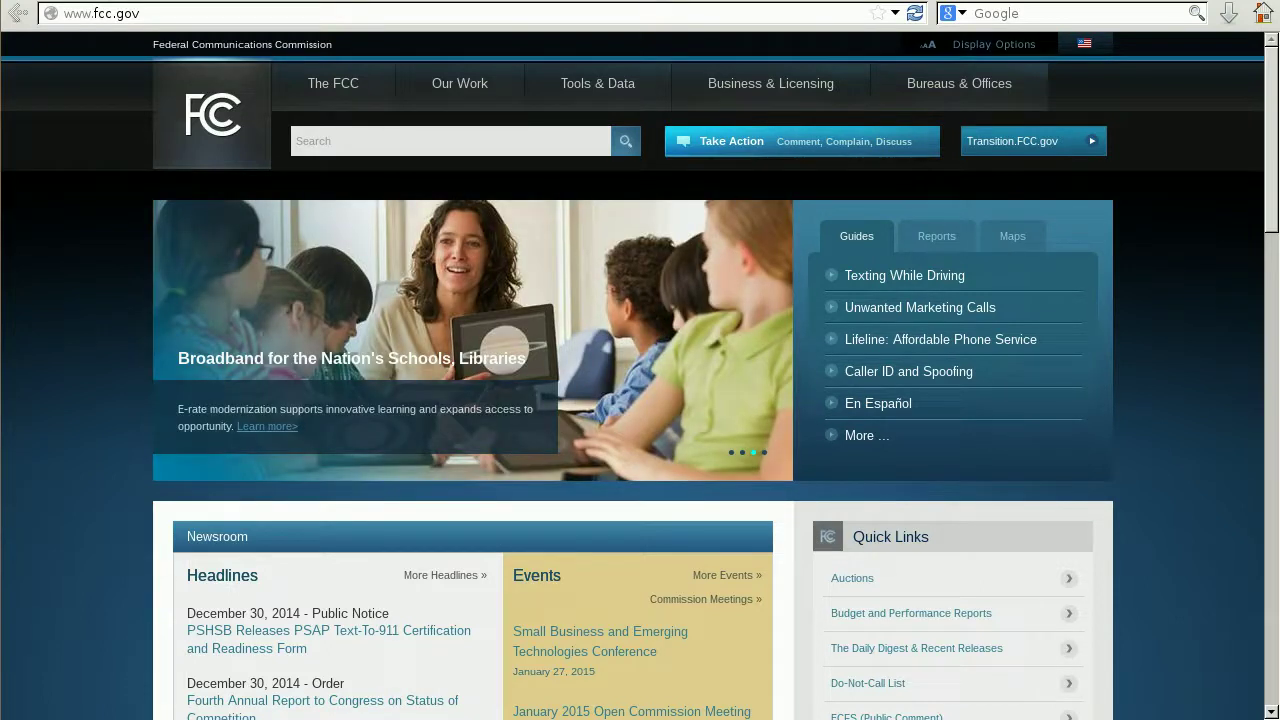
Open the Equipment Authorization Search from the FCC's list of searchable databases in its Data section
mouse_move(600, 88)
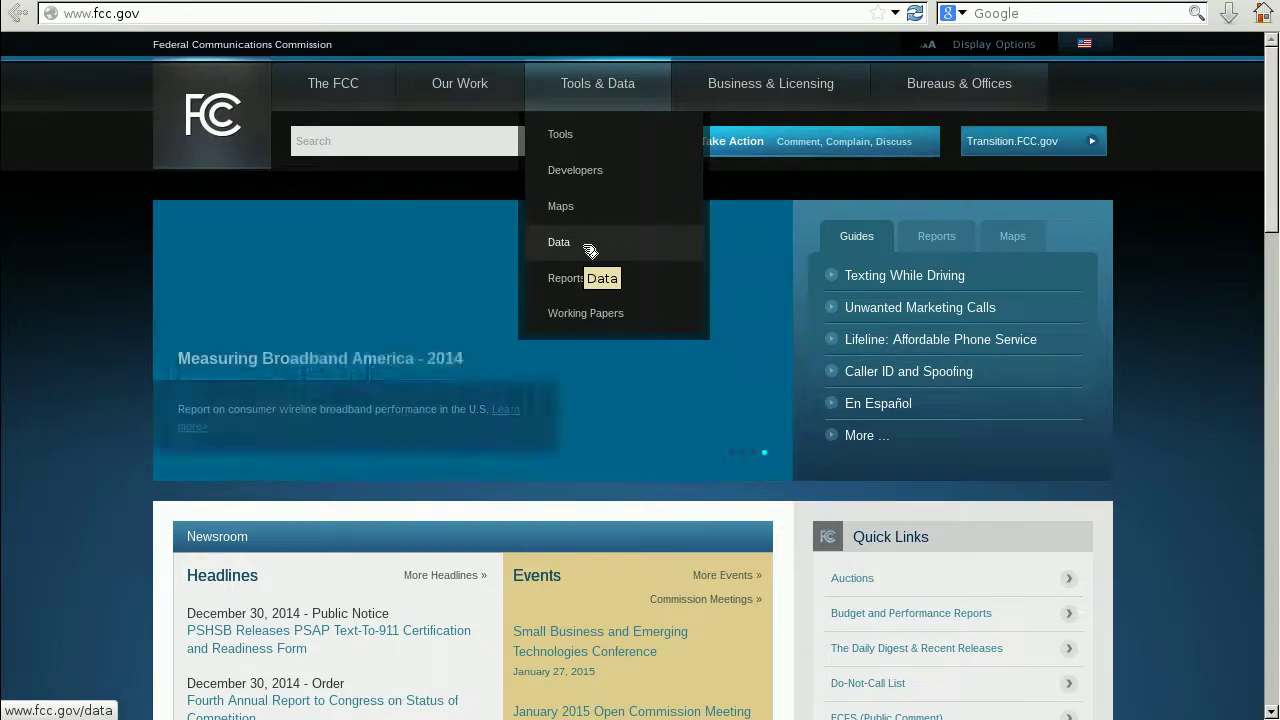
left_click(590, 250)
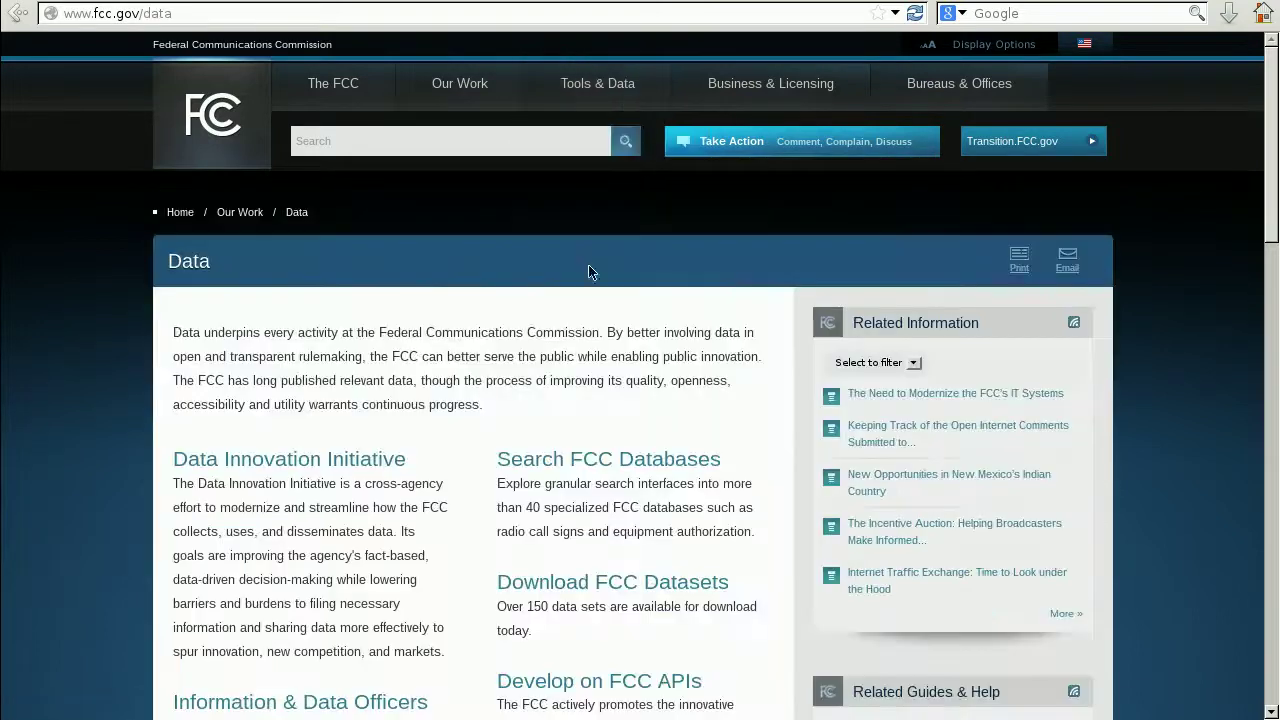
left_click(697, 462)
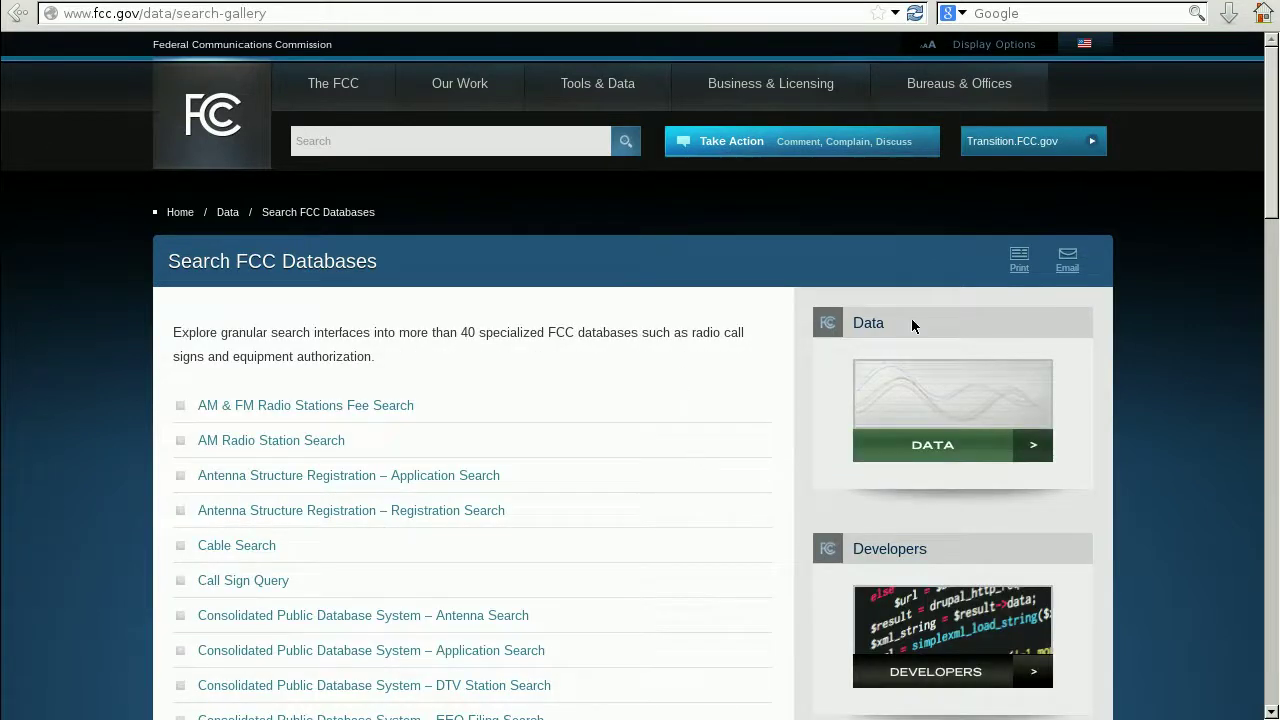
left_click_drag(1269, 171, 1260, 286)
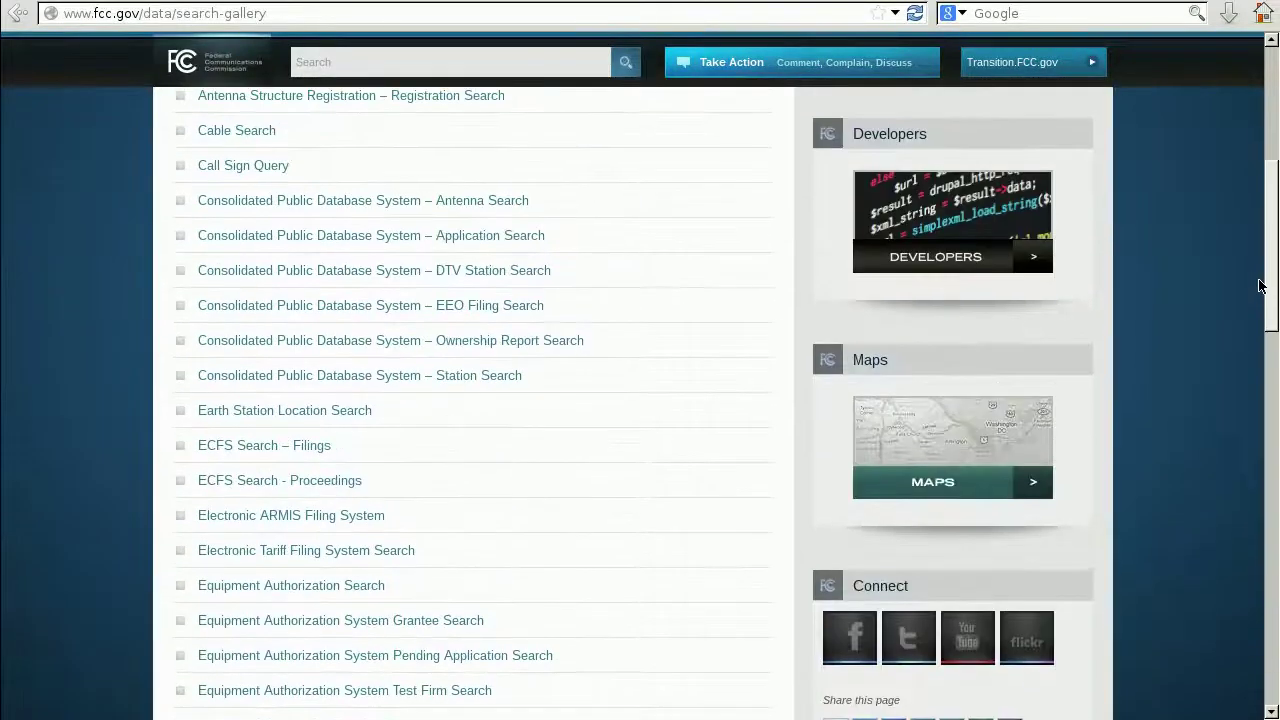
left_click(359, 590)
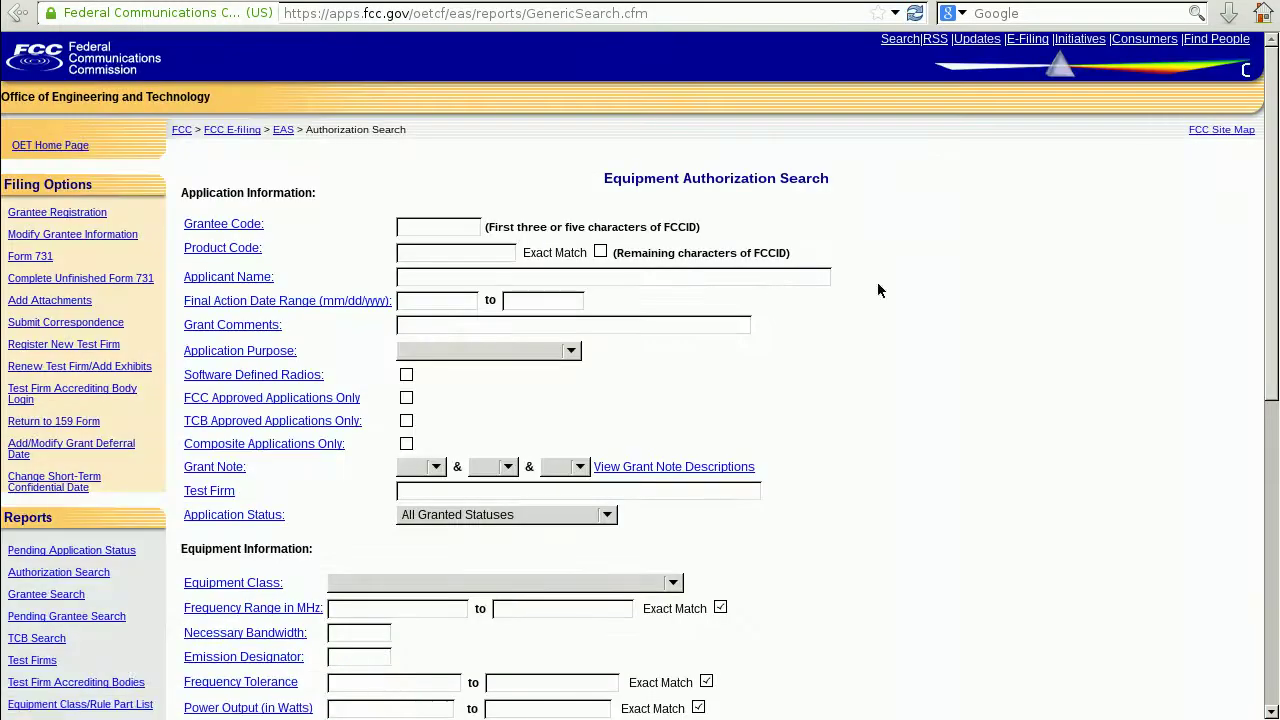
Fill in the equipment authorization search with grantee code HBW and product code 2392
left_click_drag(1268, 184, 1250, 220)
left_click(441, 175)
left_click(424, 200)
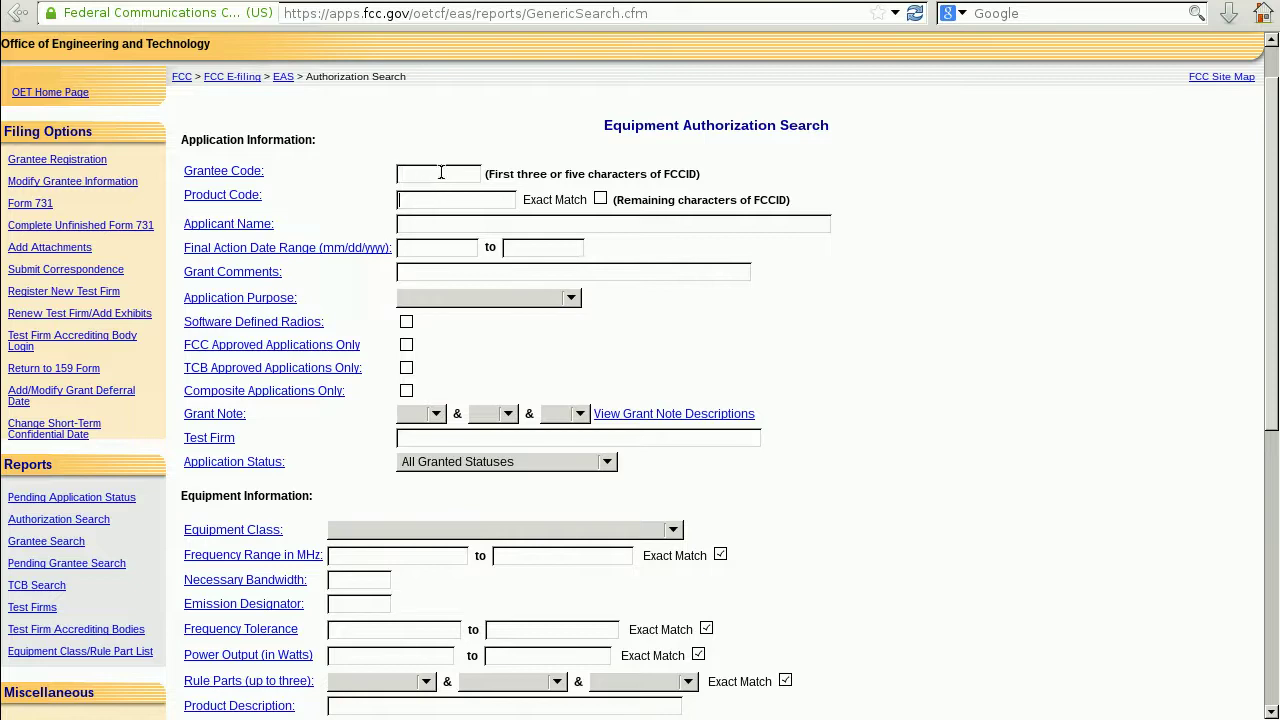
left_click(405, 199)
left_click(442, 199)
type("HBW2392")
left_click_drag(424, 198, 345, 182)
key("ctrl+x")
left_click(418, 174)
key("ctrl+v")
left_click_drag(444, 174, 360, 164)
mouse_move(442, 198)
left_mouse_down()
mouse_move(451, 203)
mouse_move(375, 200)
mouse_move(458, 199)
left_mouse_up()
left_click(458, 200)
left_click_drag(564, 174, 664, 172)
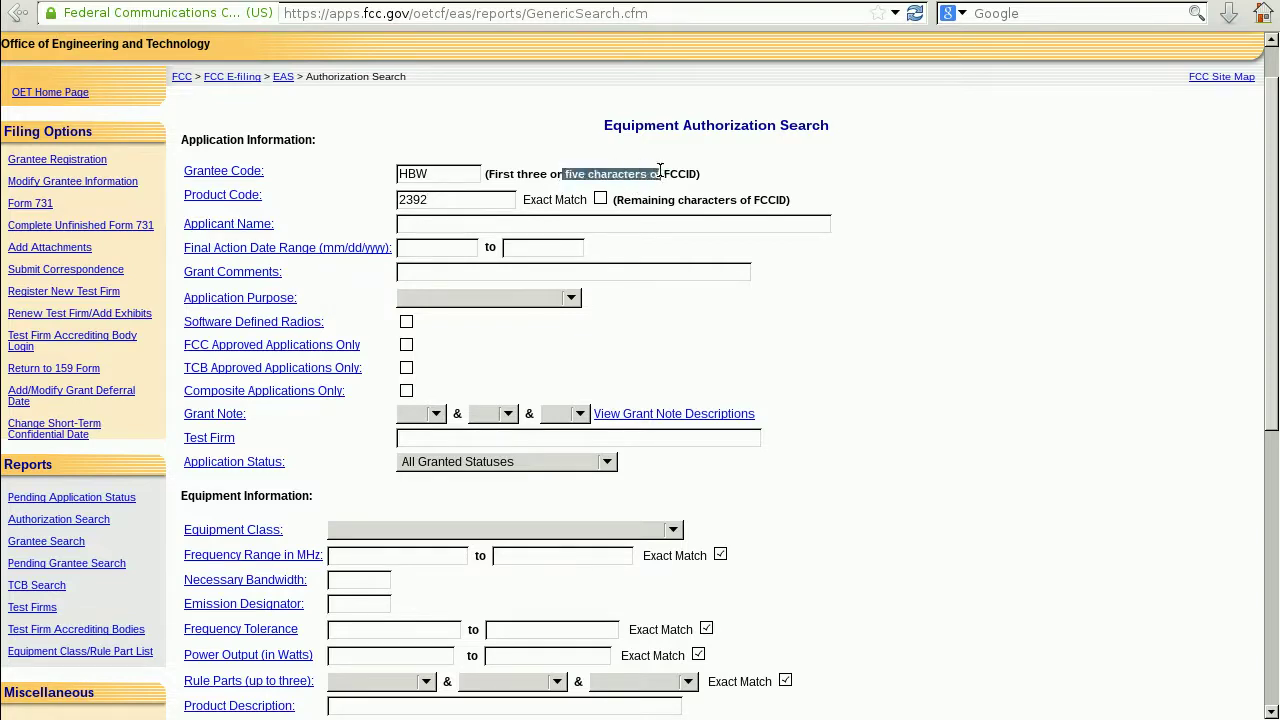
left_click(764, 176)
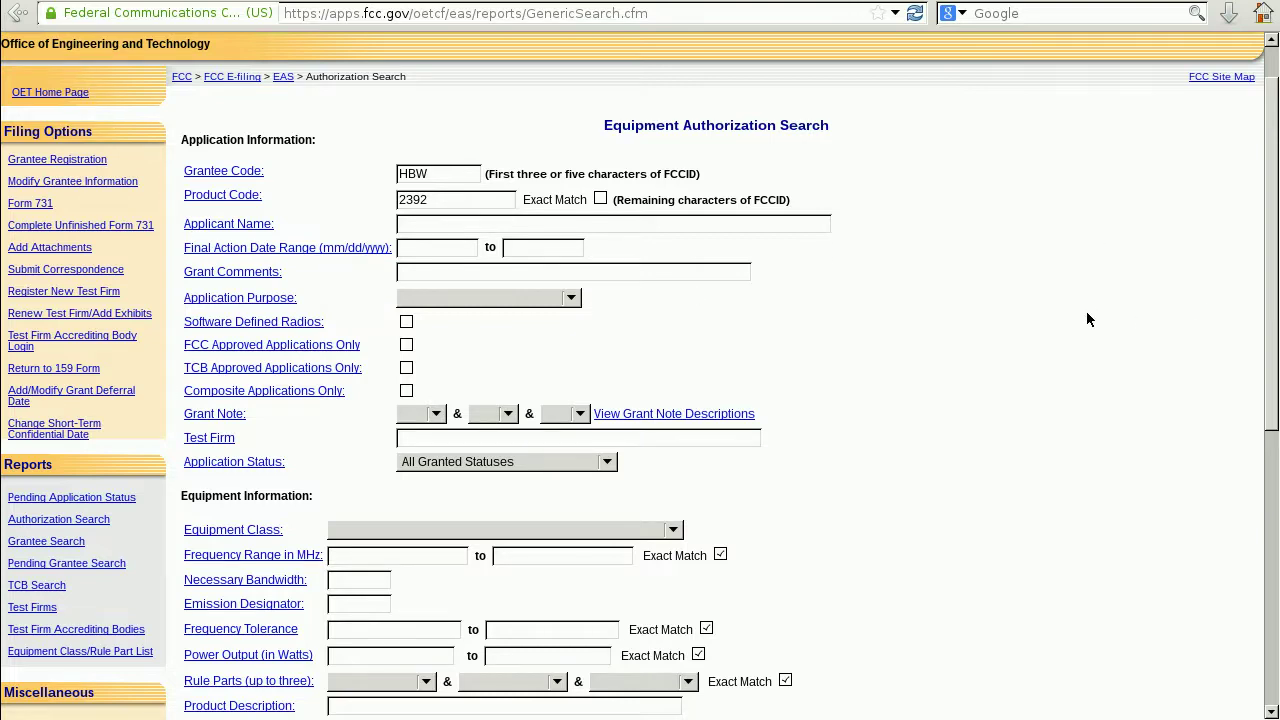
Run the authorization search and open the exhibits from the detail summary of the 300.0 MHz record, accepting the virus warning
scroll(1015, 259, "down", 10)
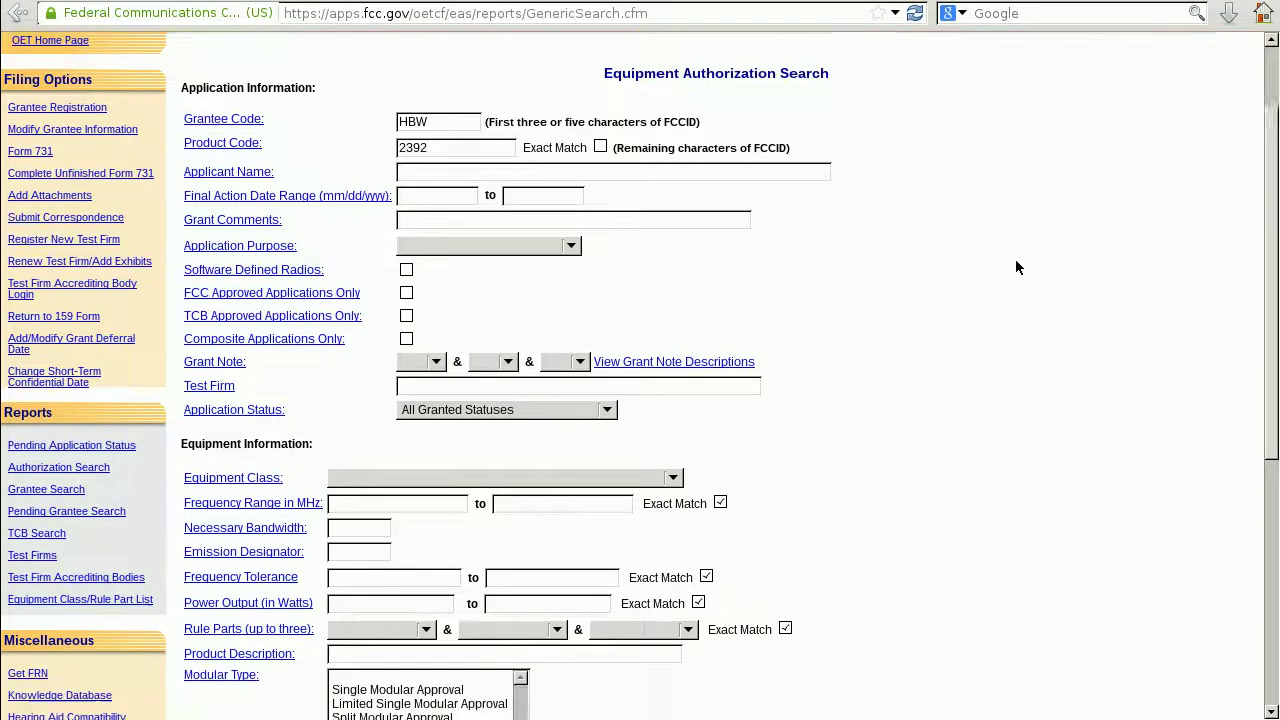
left_click(656, 543)
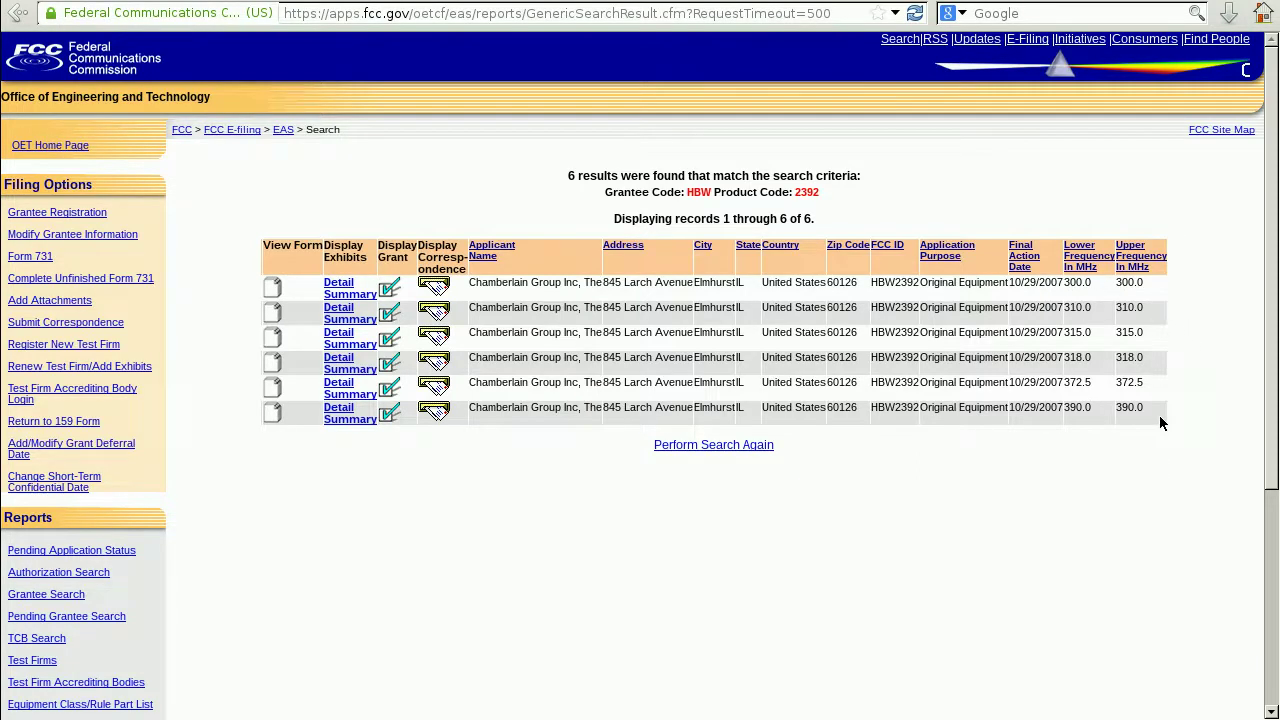
left_click(352, 287)
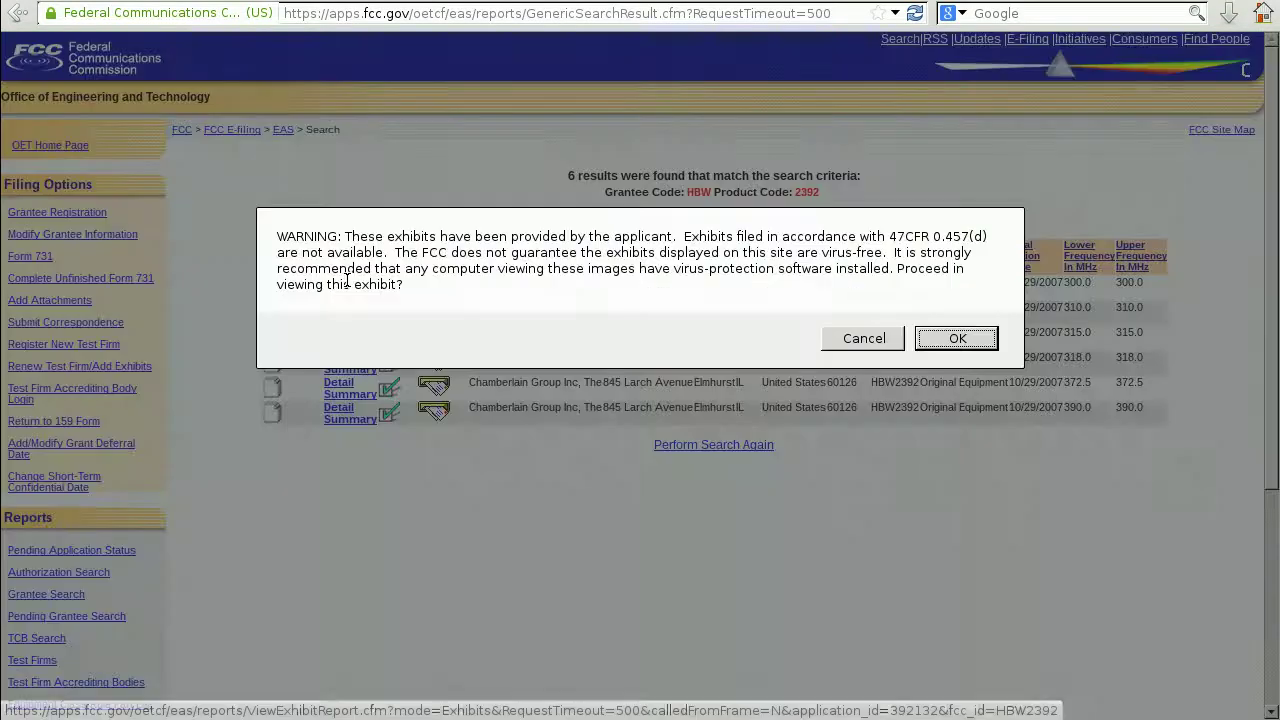
left_click(955, 338)
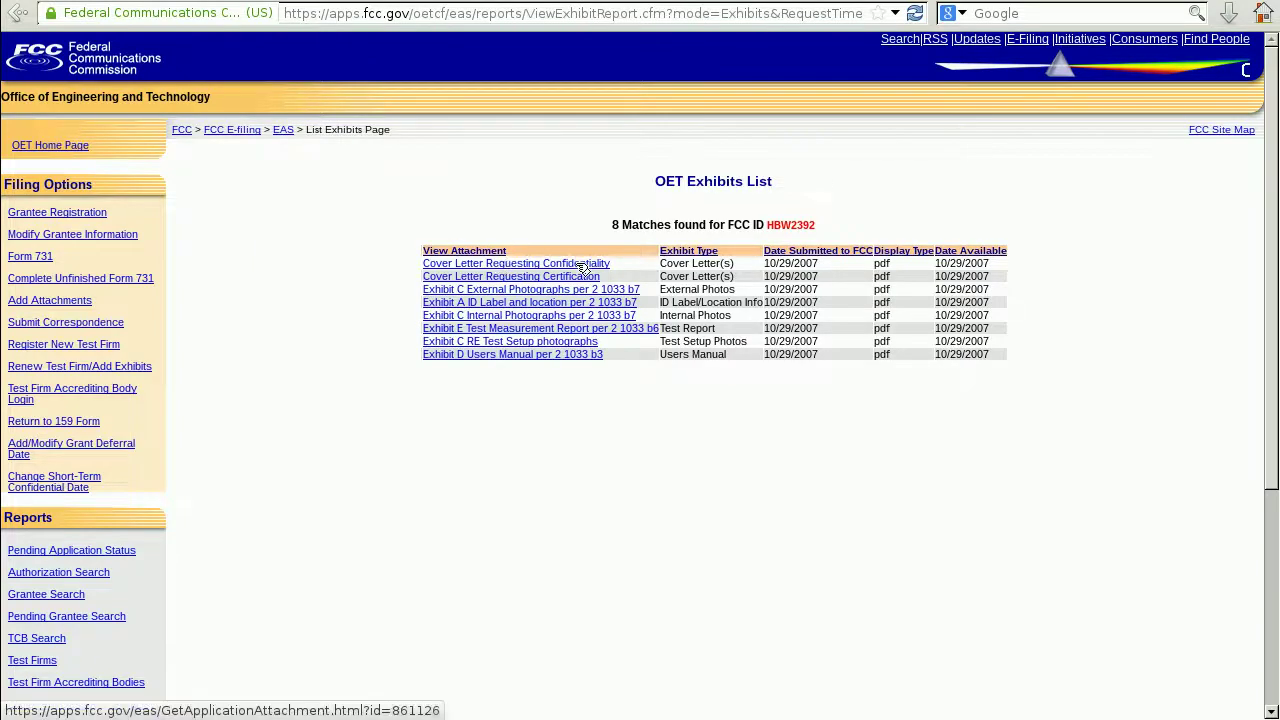
View the Exhibit C External Photographs attachment, examine the back of the remote's case, and return to the exhibits list
left_click(632, 290)
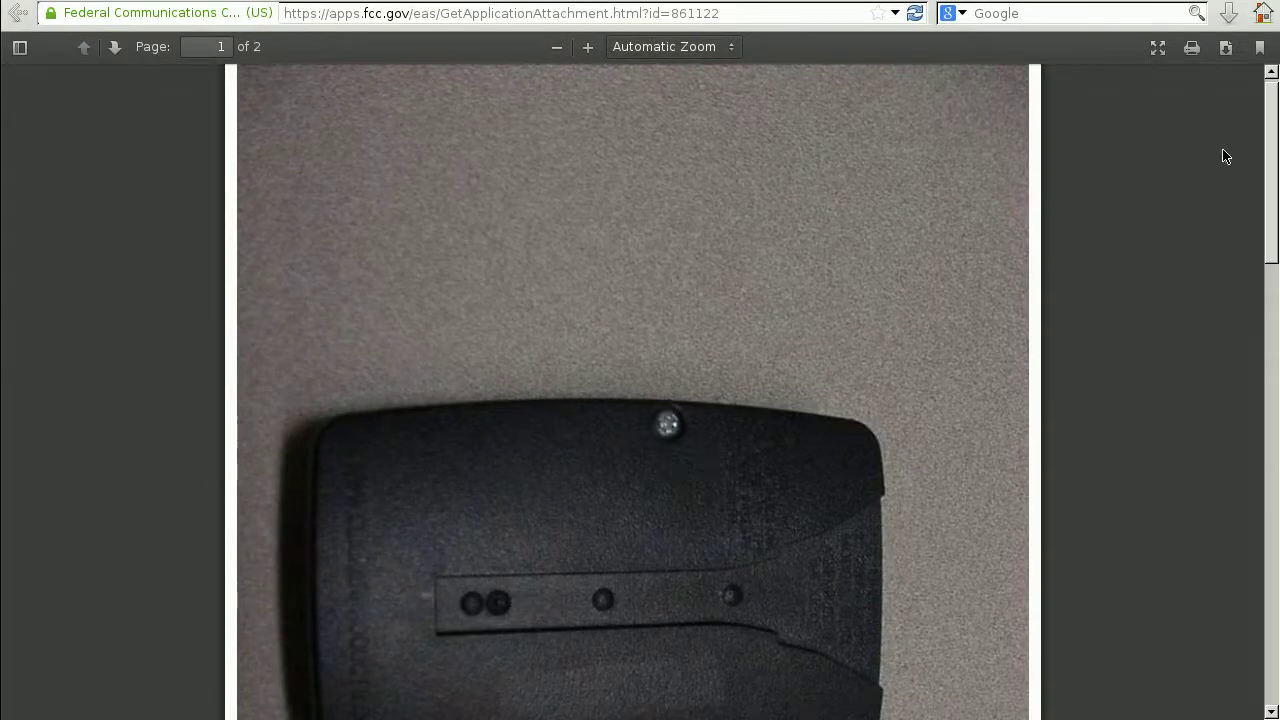
left_click_drag(1273, 140, 1275, 198)
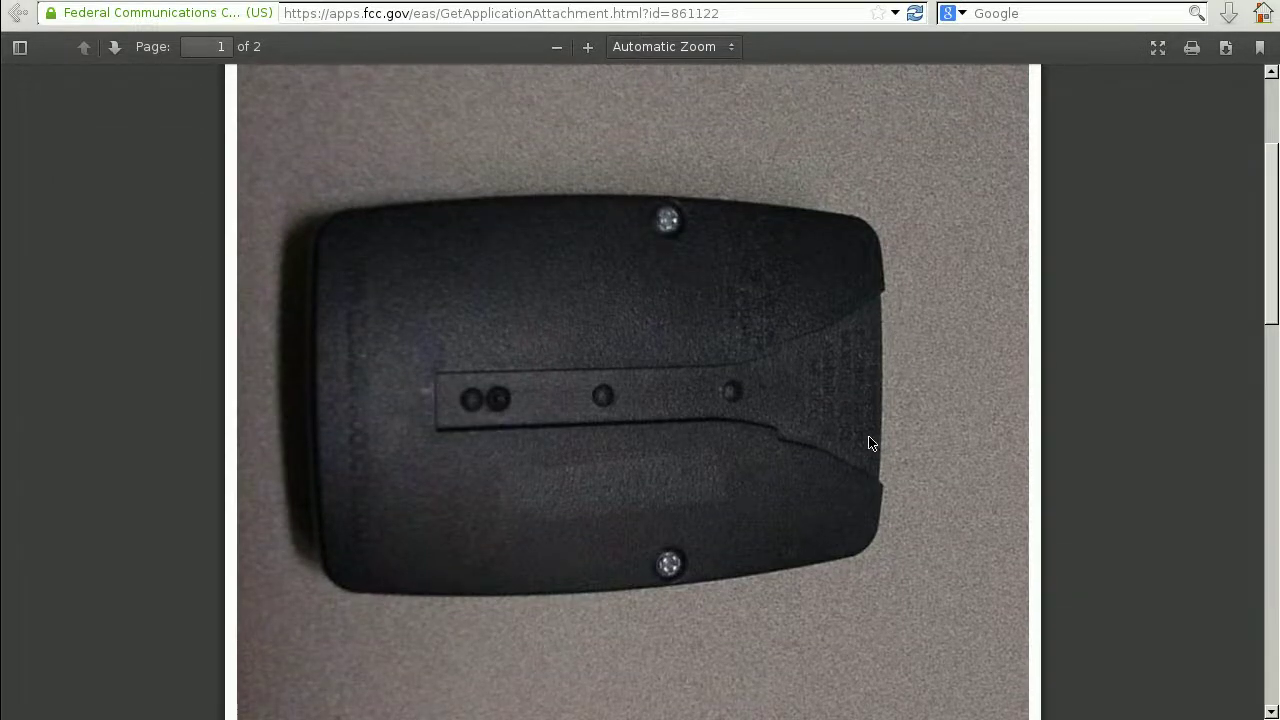
left_click(18, 12)
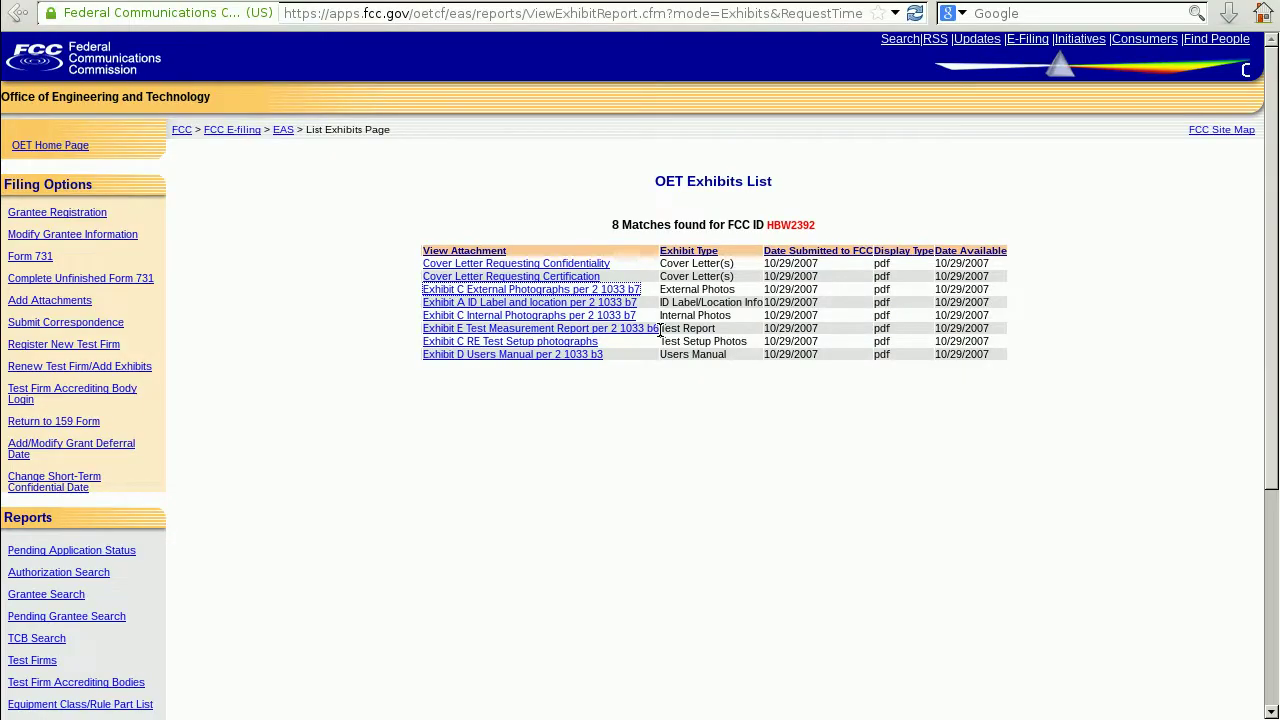
View the Exhibit A ID Label and location attachment, read the FCC ID label drawing, and return to the exhibits list
left_click(516, 304)
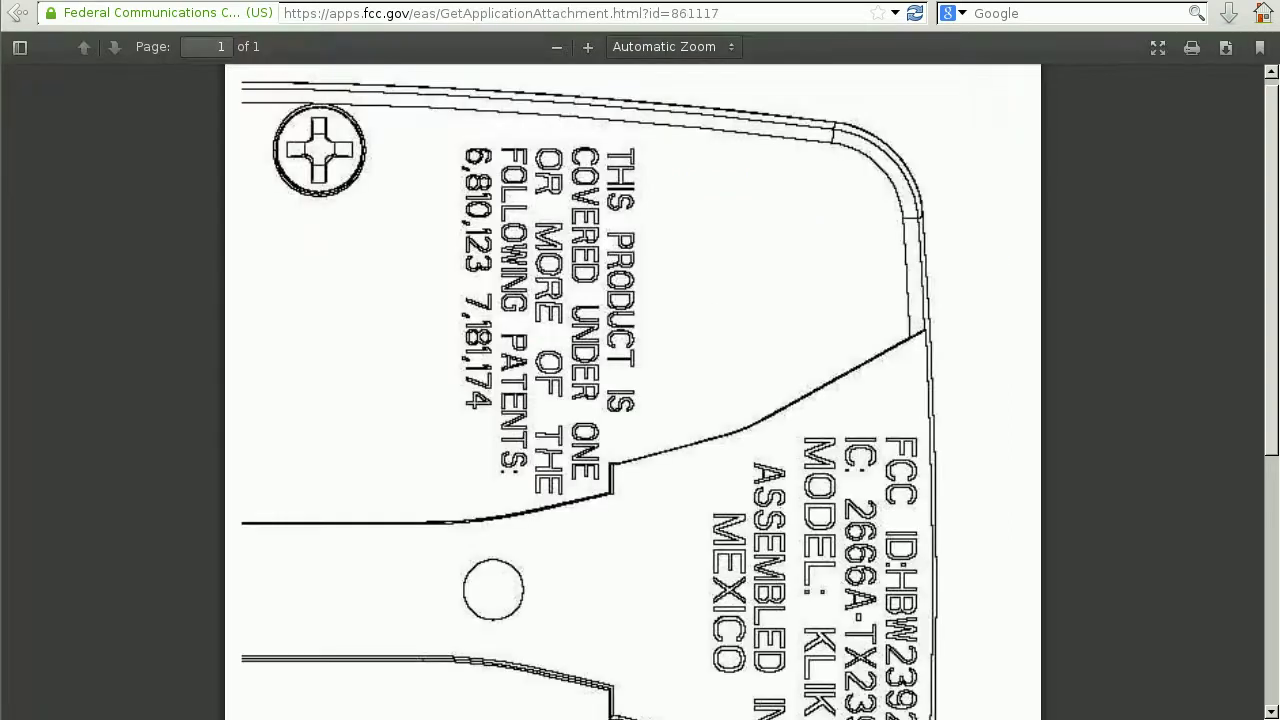
left_click_drag(1267, 290, 1249, 343)
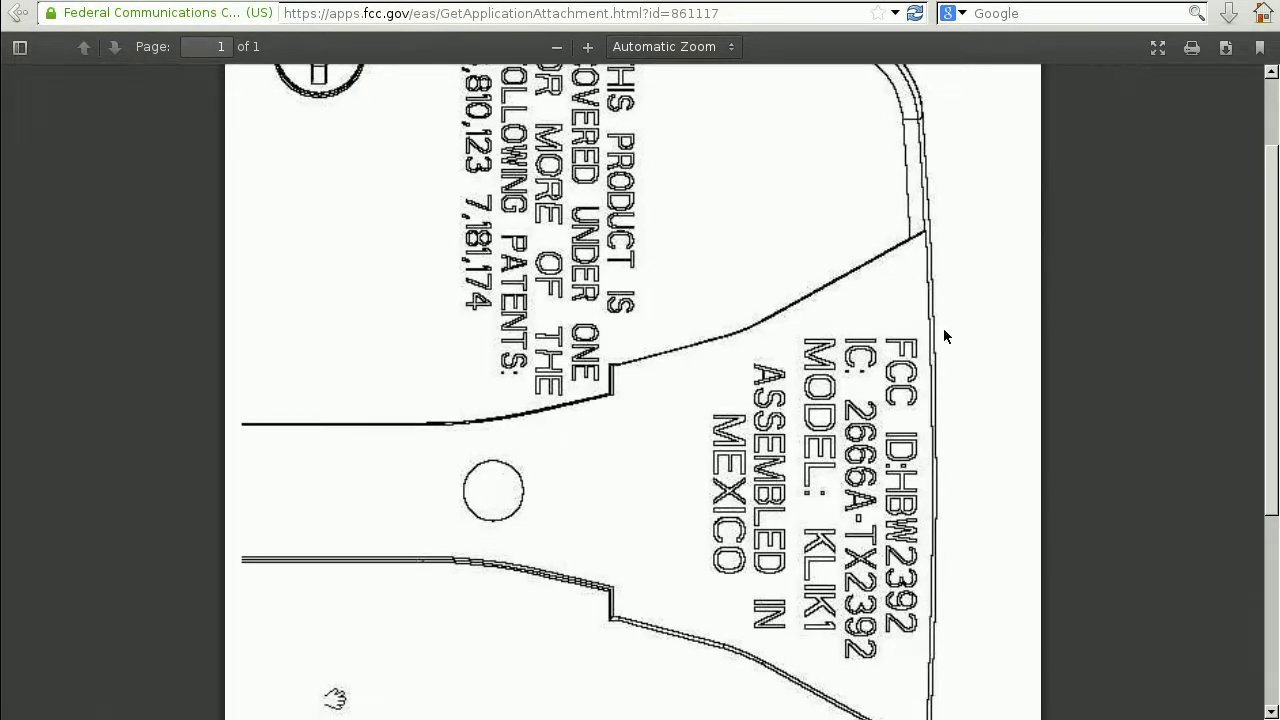
left_click_drag(1266, 300, 1276, 345)
left_click_drag(334, 627, 336, 718)
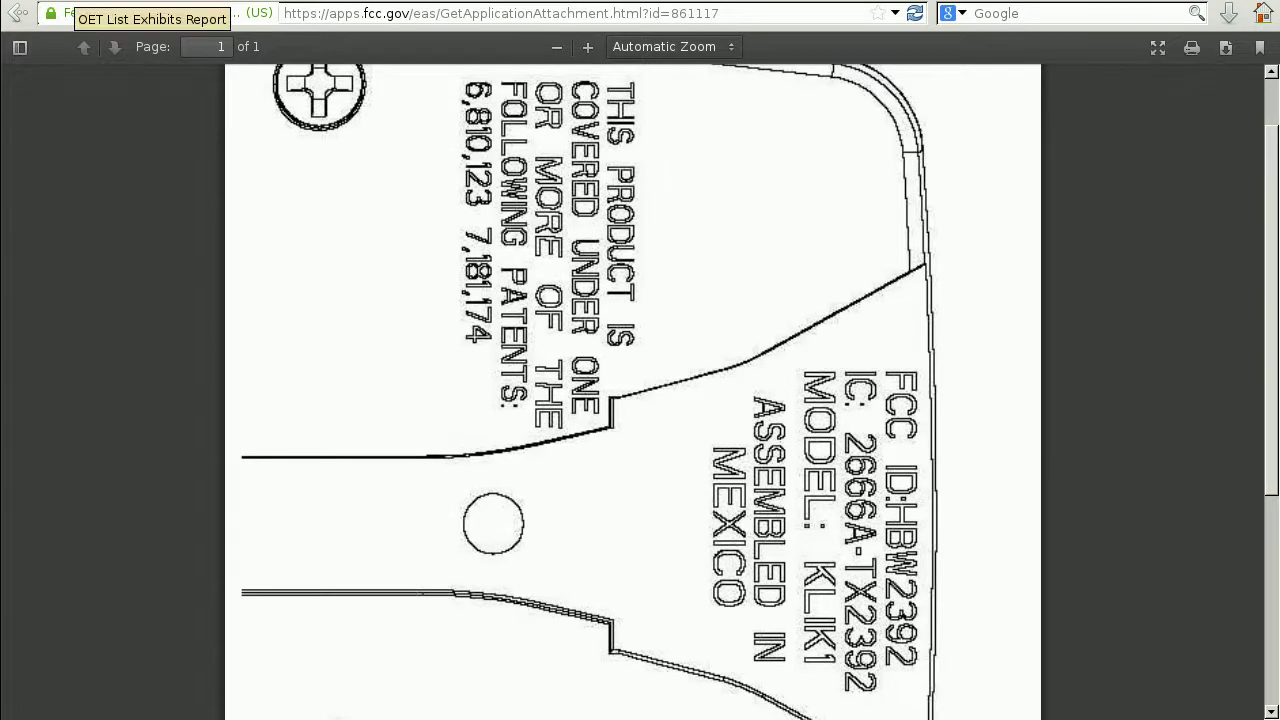
left_click(18, 13)
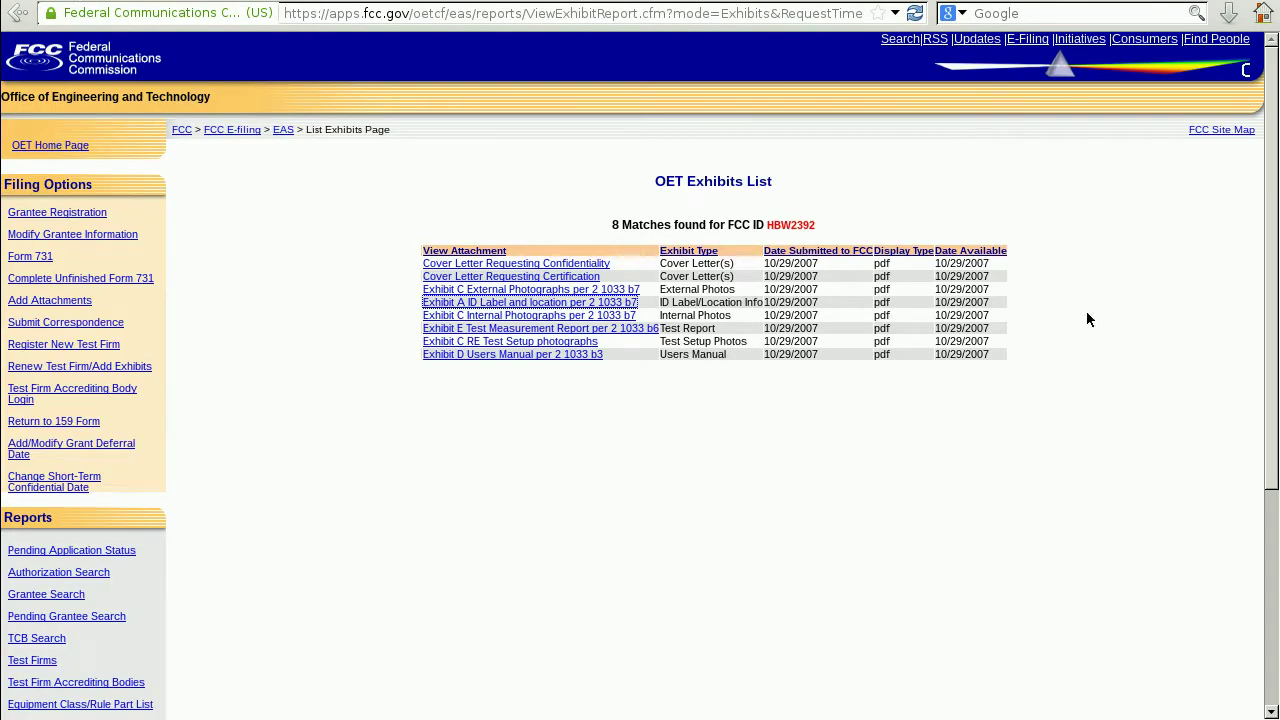
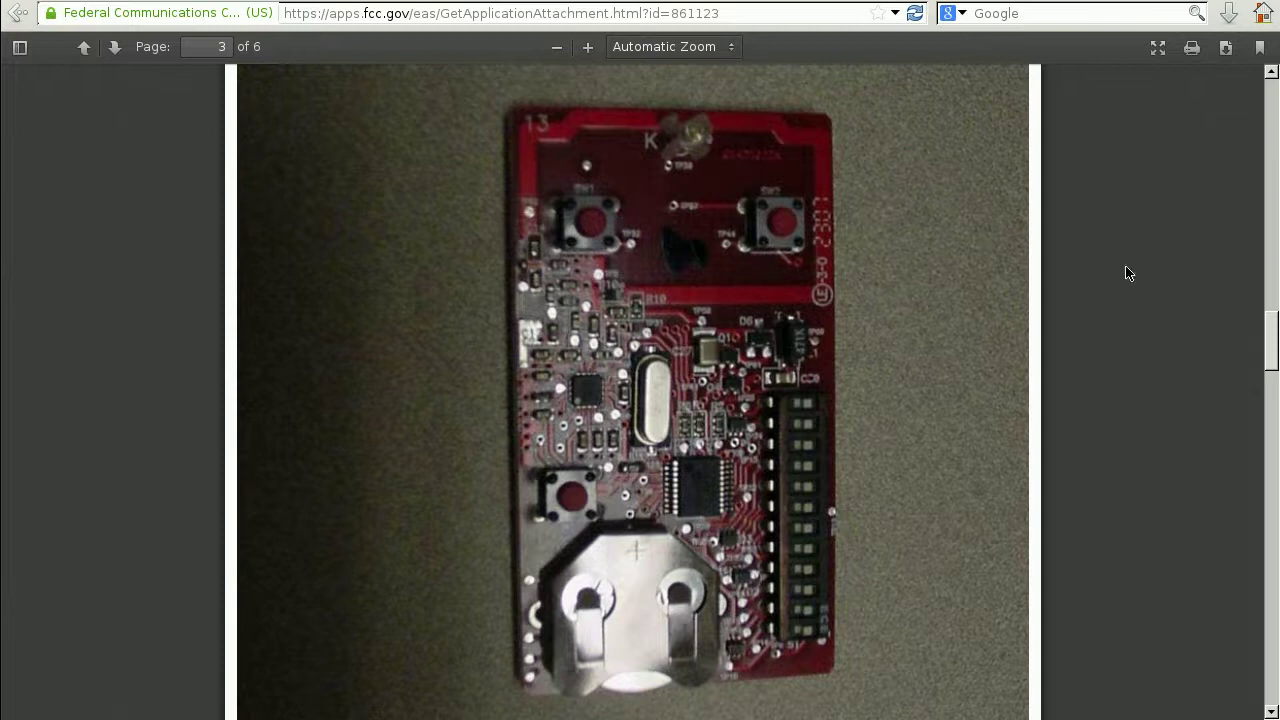
Examine the circuit board photos on pages 3 to 6 of the internal photographs exhibit and return to the exhibits list
scroll(1275, 355, "down", 3)
scroll(1272, 357, "up", 3)
left_click_drag(1271, 345, 1246, 628)
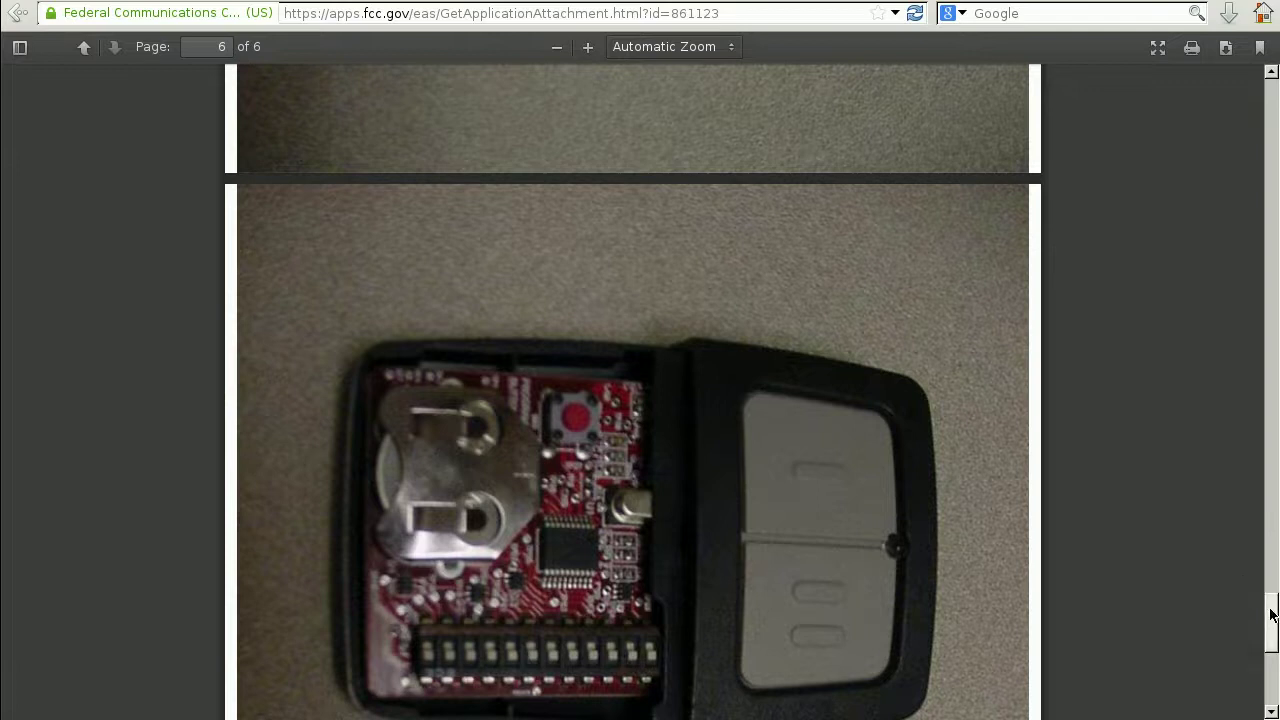
left_click_drag(1270, 614, 1229, 457)
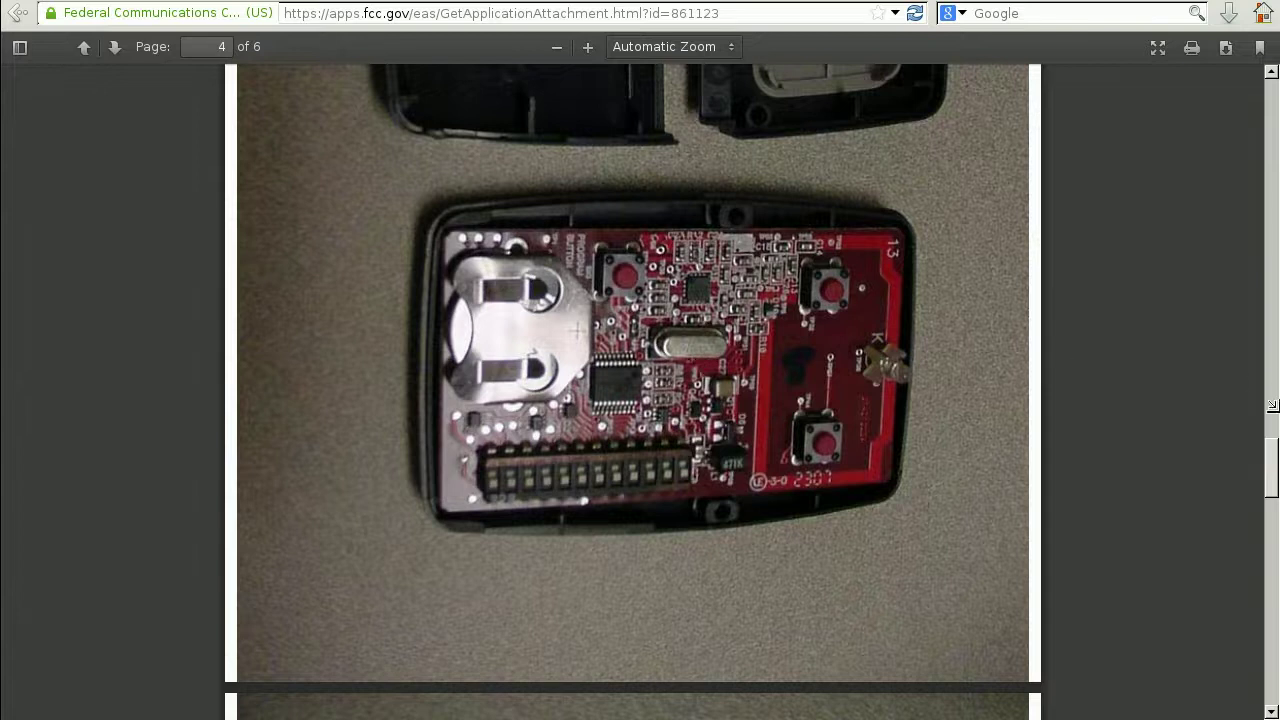
key("ctrl+a")
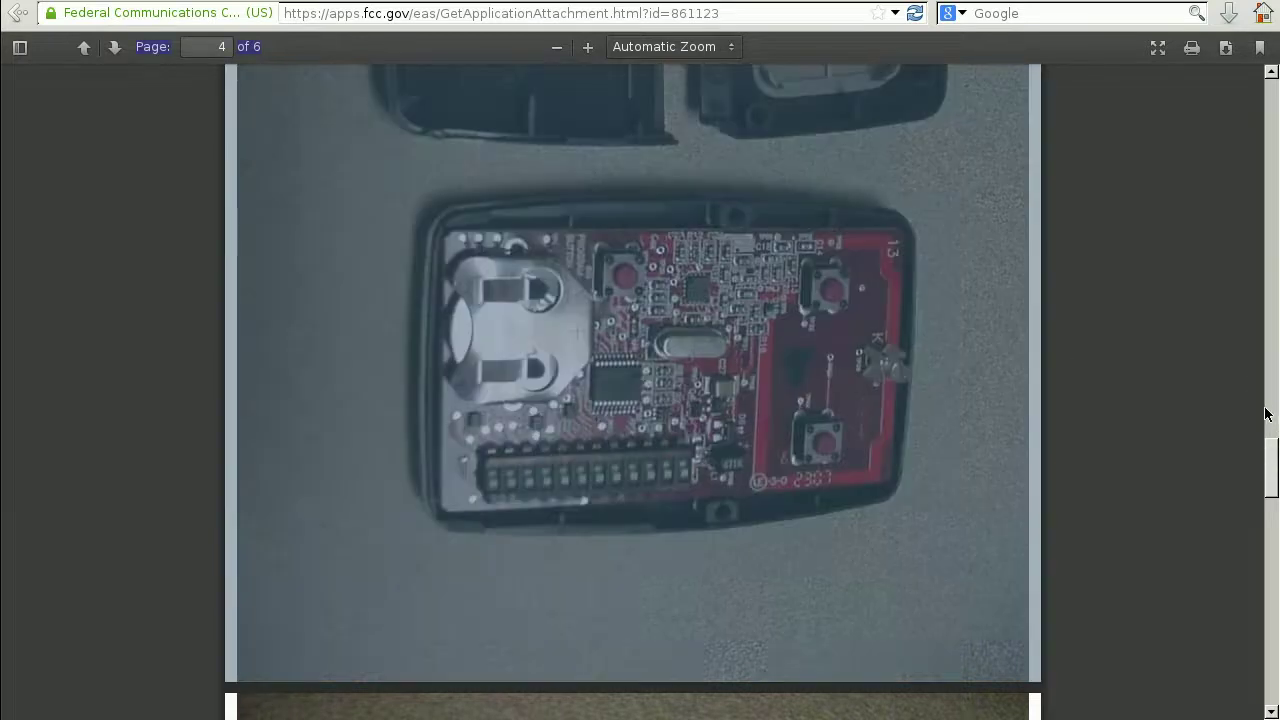
left_click(1160, 466)
left_click_drag(1272, 466, 1273, 351)
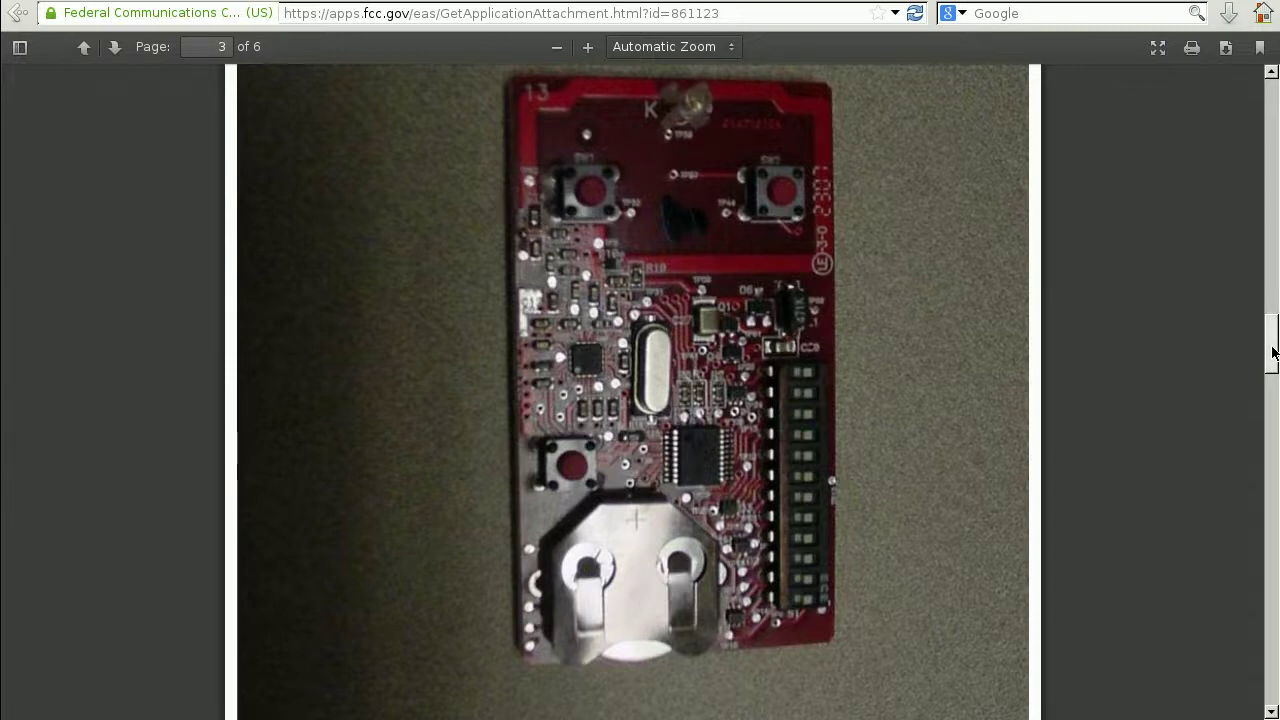
scroll(1273, 351, "up", 1)
scroll(1273, 351, "down", 1)
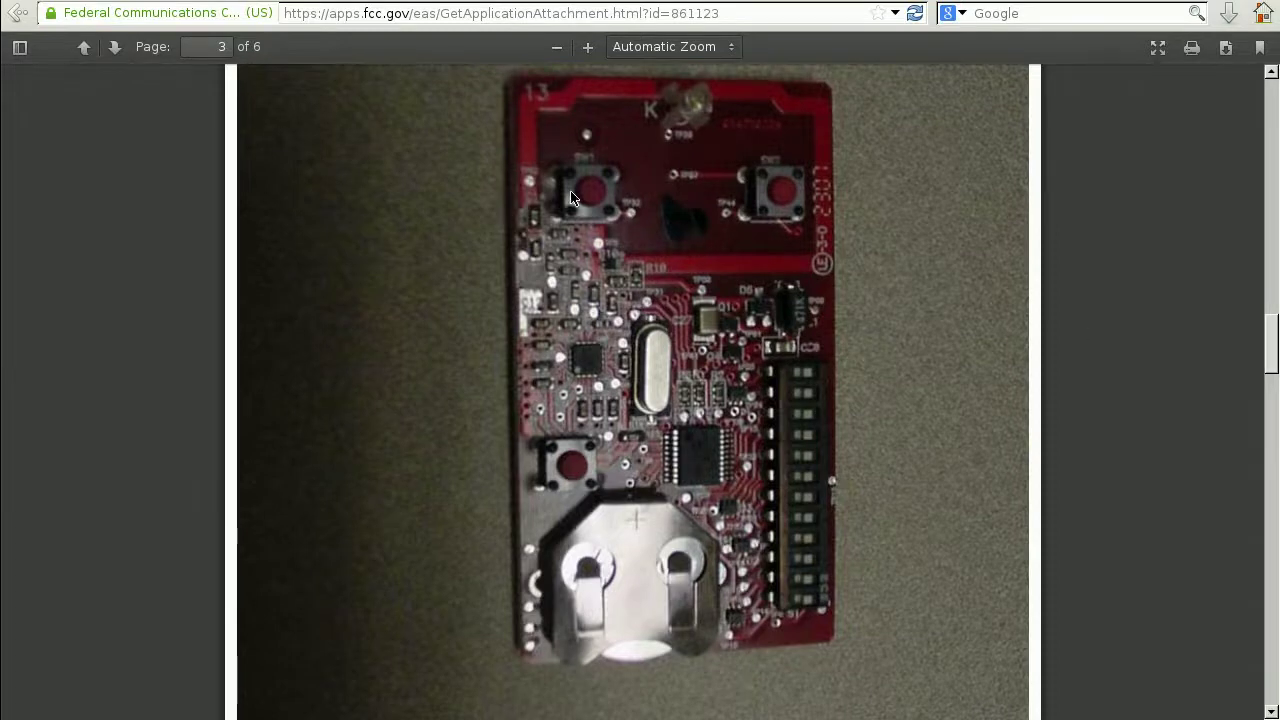
key("alt+Left")
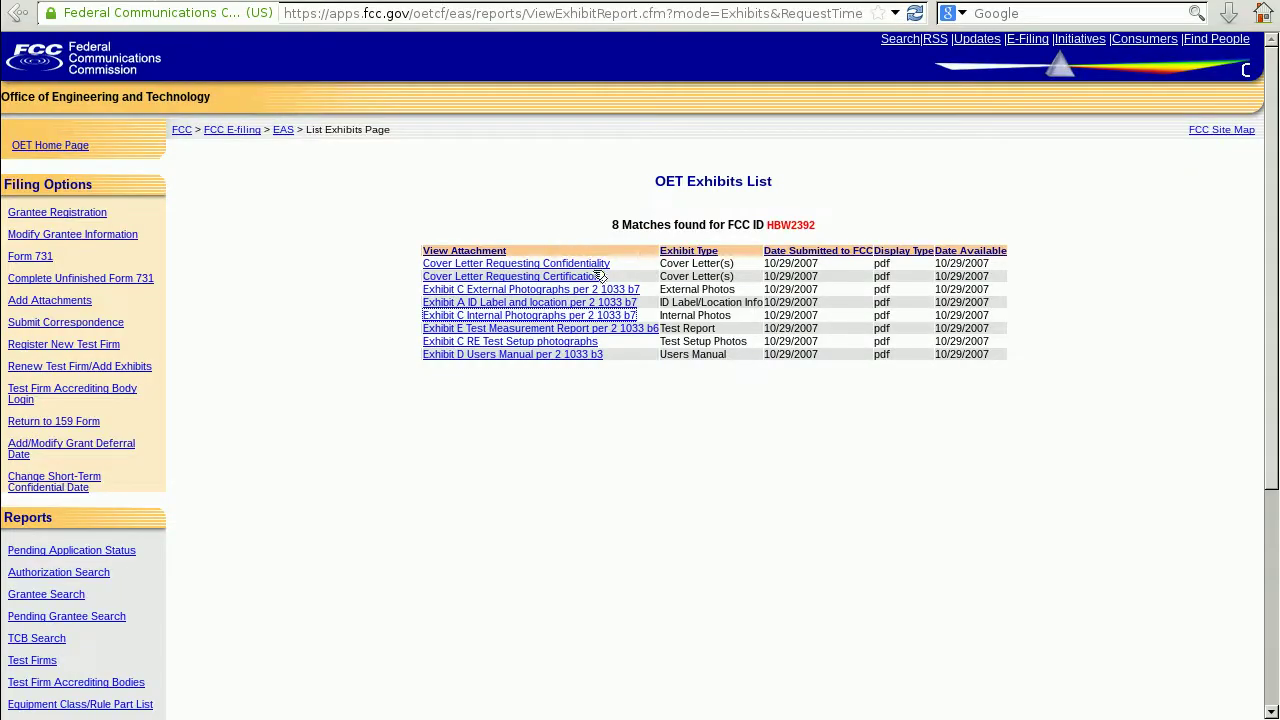
View the Exhibit D Users Manual, read its brand and frequency charts, and return to the exhibits list
left_click(577, 355)
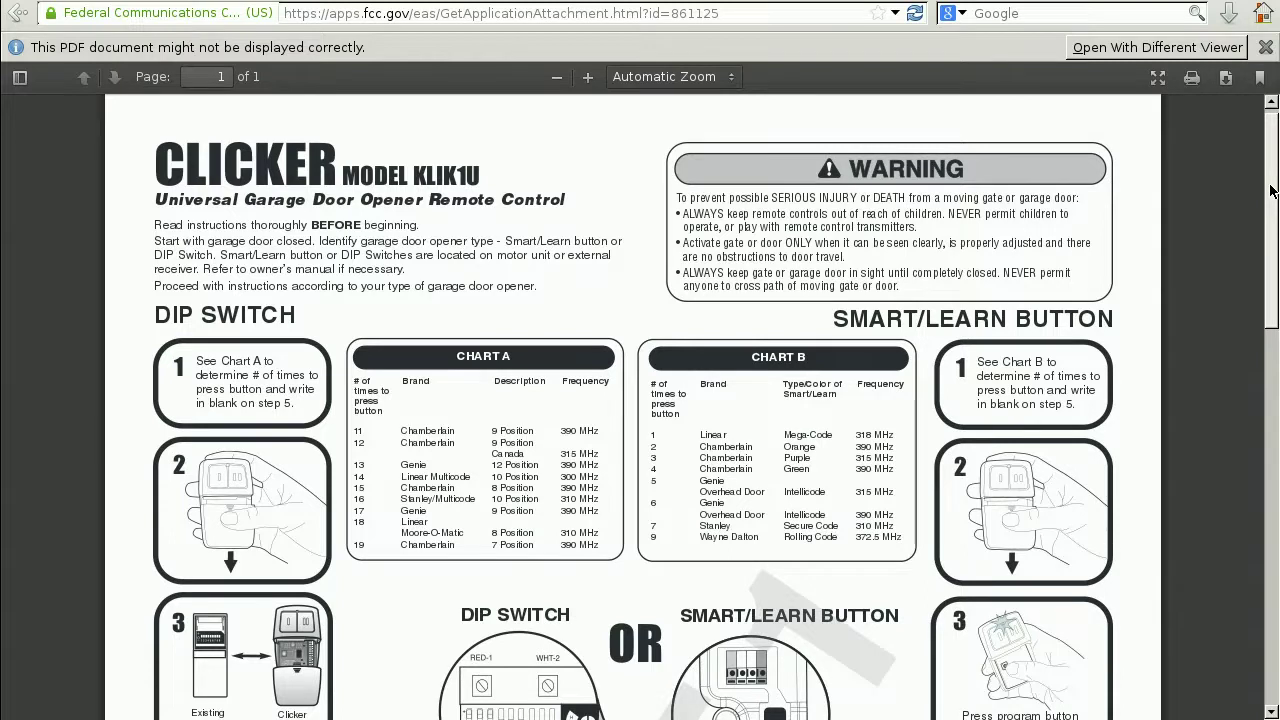
mouse_move(1271, 190)
left_mouse_down()
mouse_move(1272, 591)
mouse_move(1272, 254)
mouse_move(1258, 191)
left_mouse_up()
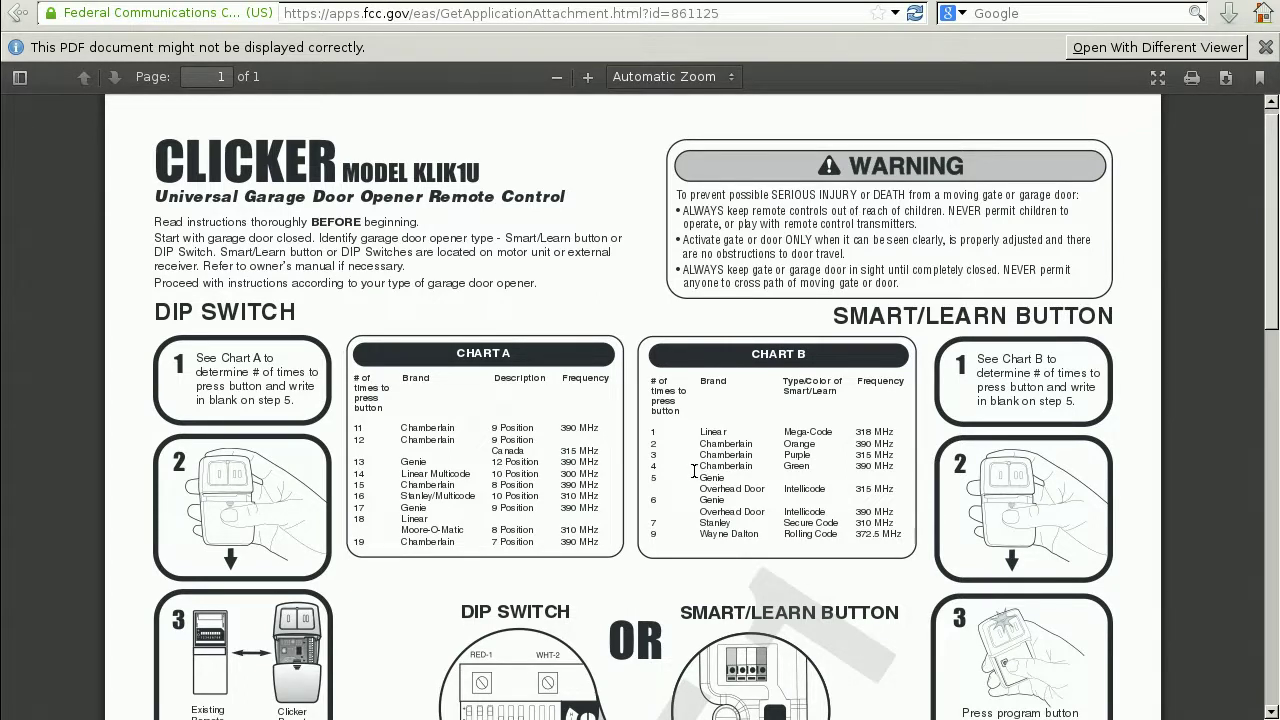
key("alt+Left")
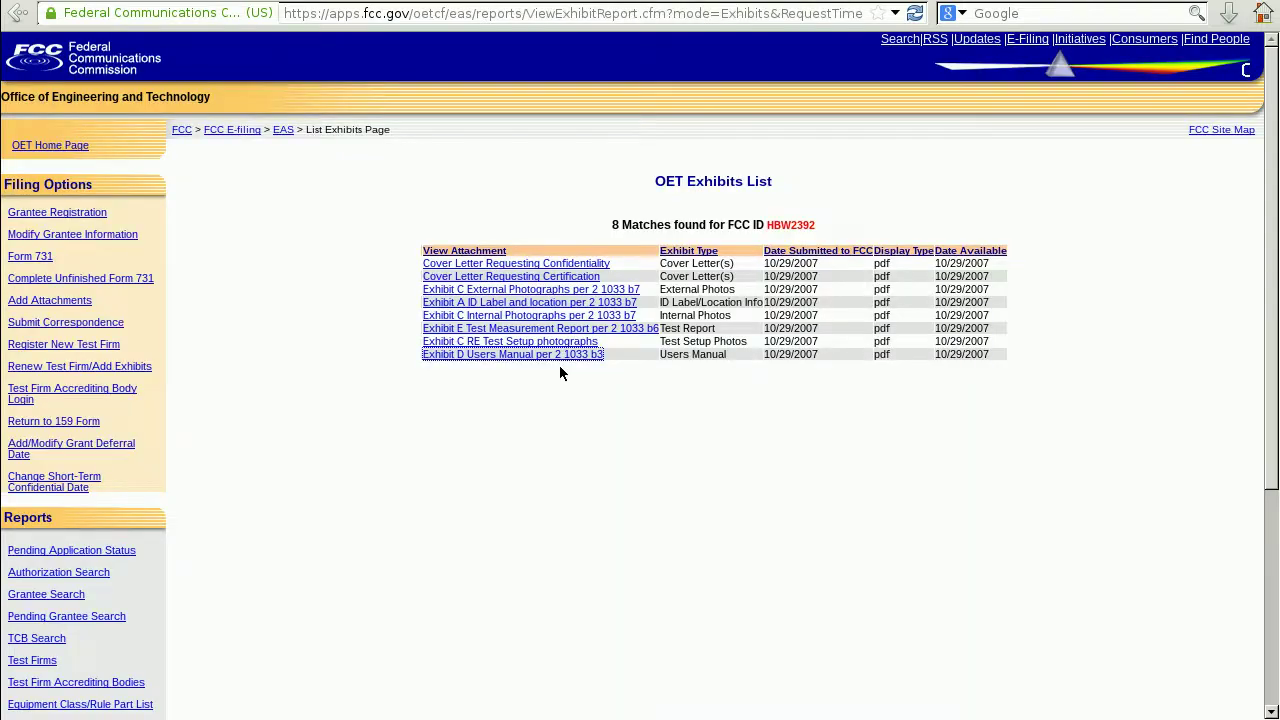
Open the Exhibit E Test Measurement Report, enlarge it to 130%, and read its title page
left_click(643, 330)
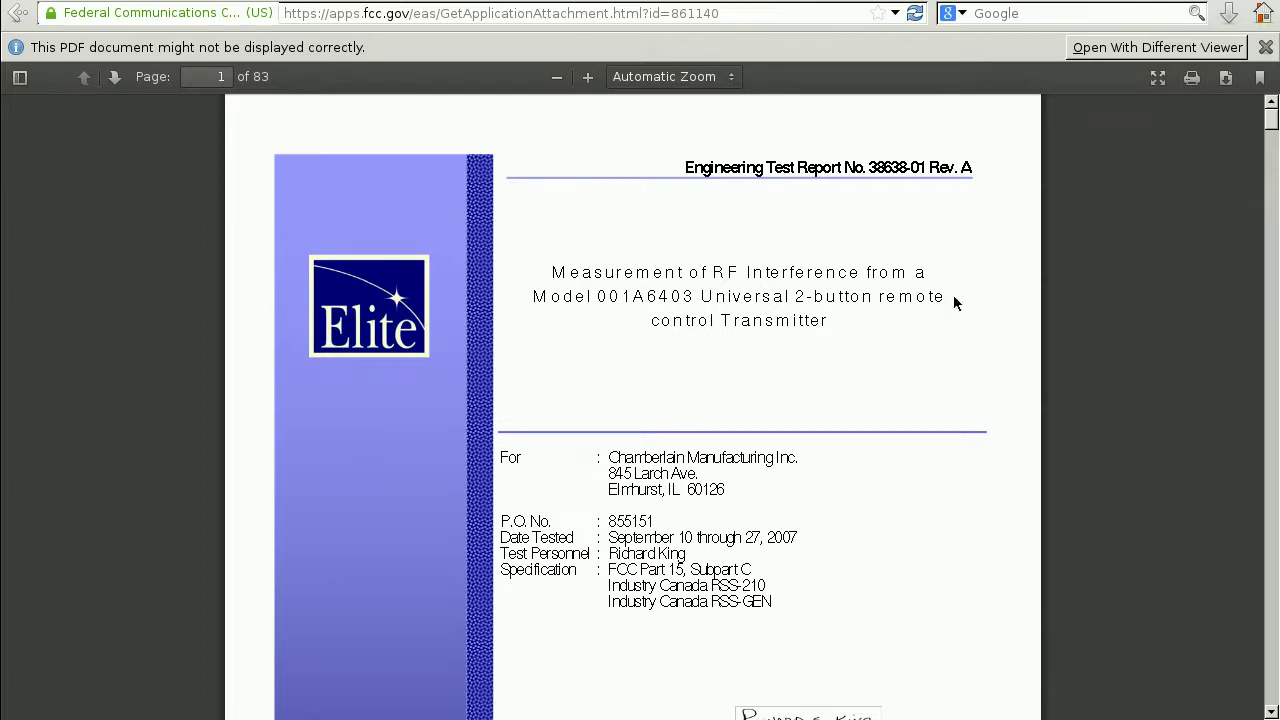
left_click(588, 77)
left_click(588, 77)
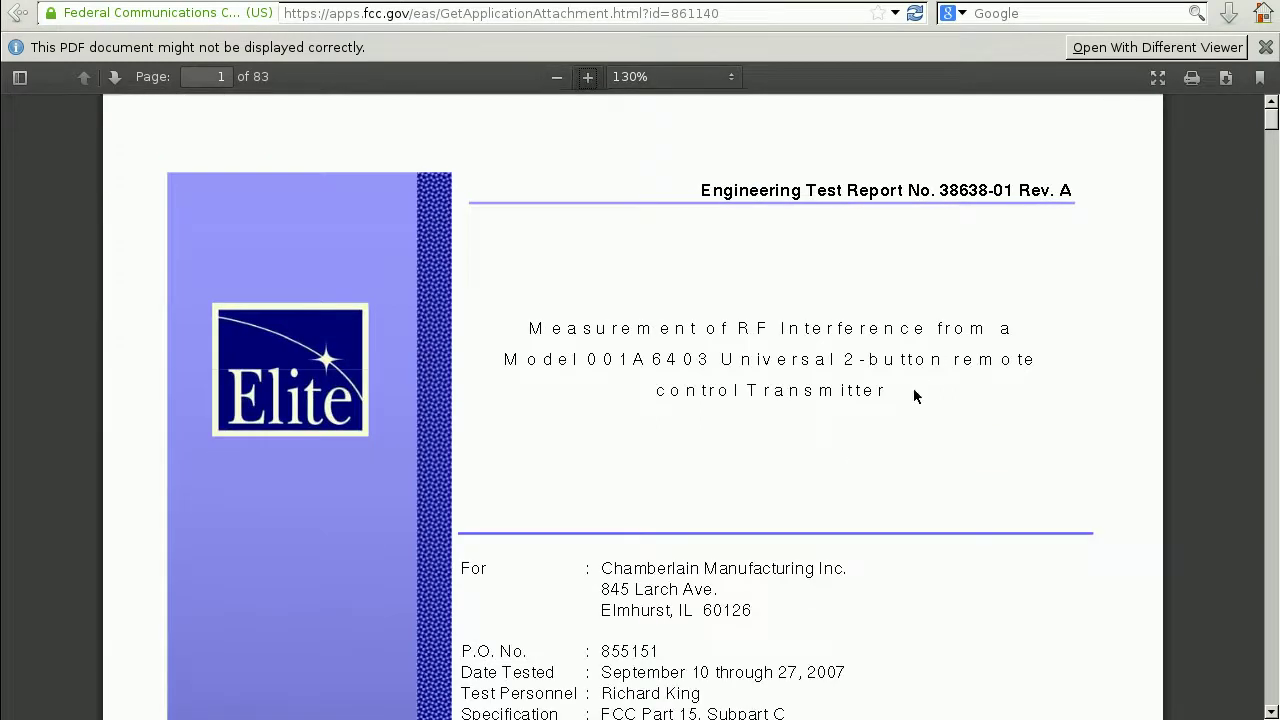
scroll(914, 392, "down", 2)
scroll(913, 396, "down", 1)
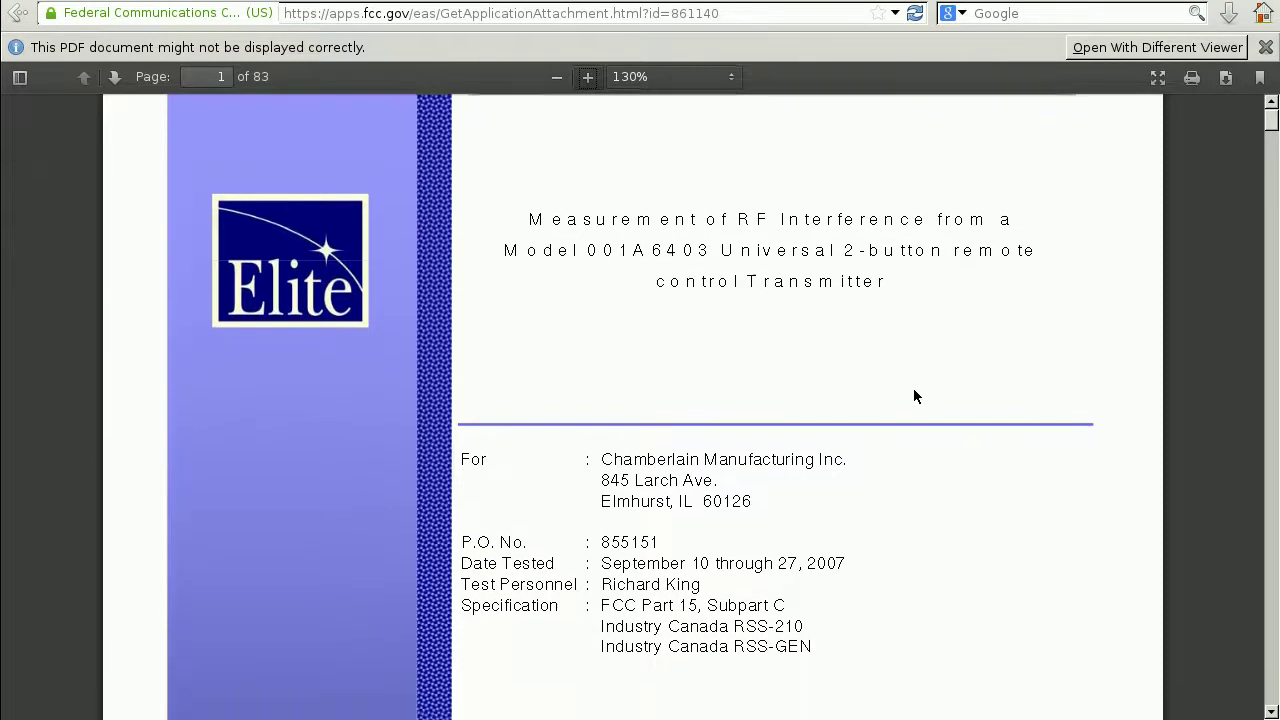
scroll(913, 396, "down", 1)
scroll(920, 397, "up", 1)
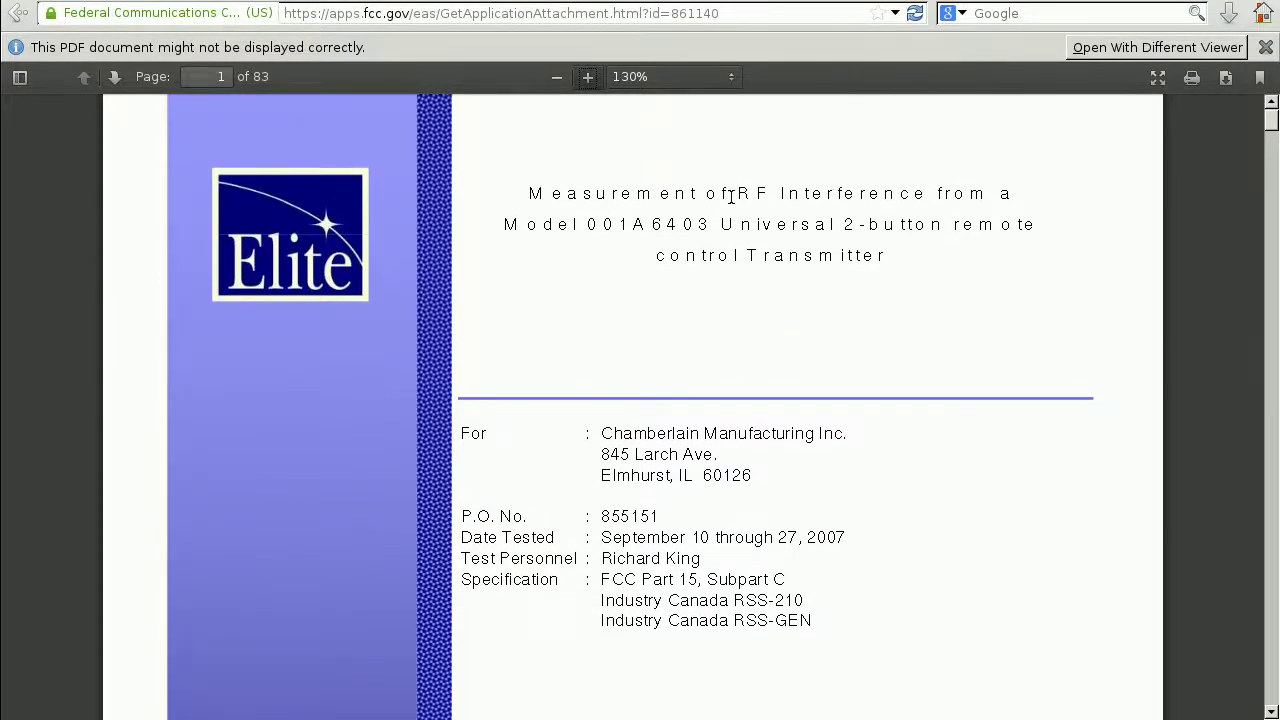
left_click_drag(722, 222, 945, 240)
left_click(937, 222)
Read the table of contents and the Introduction and Applicable Documents sections on pages 2 to 4 of the test report
scroll(929, 313, "down", 4)
left_click_drag(1272, 126, 1275, 131)
scroll(1051, 391, "down", 5)
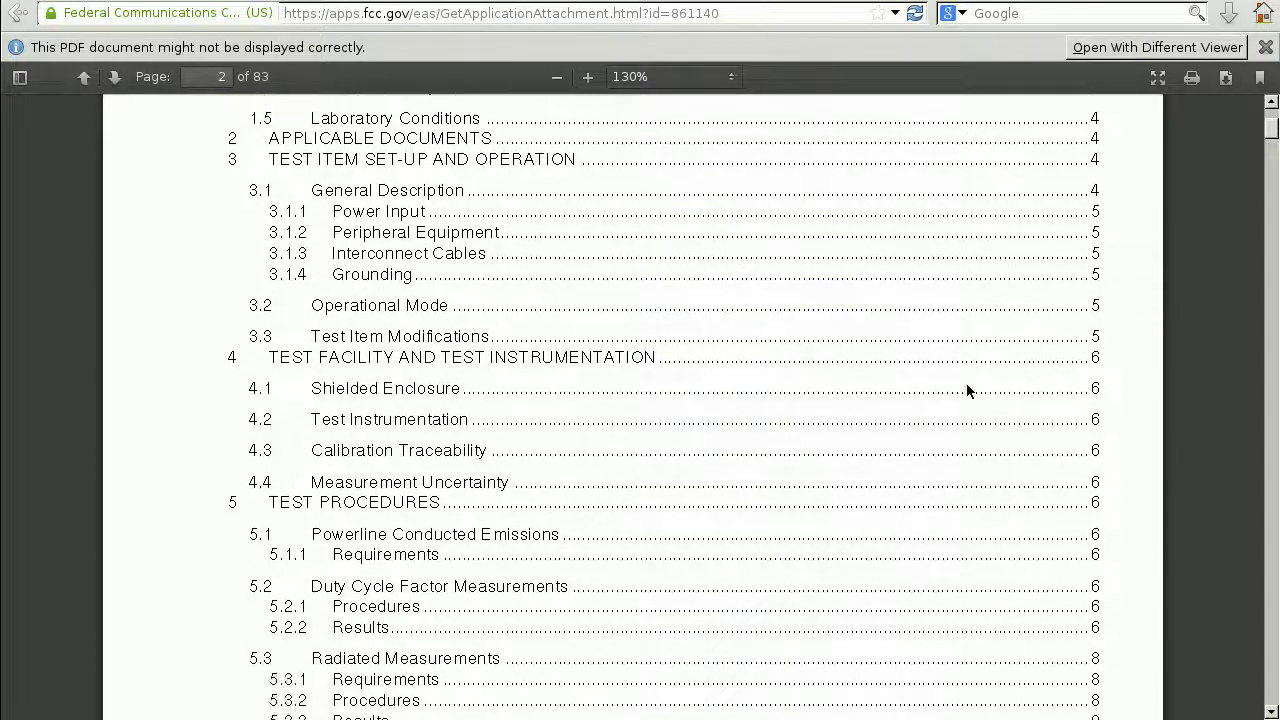
scroll(966, 385, "down", 15)
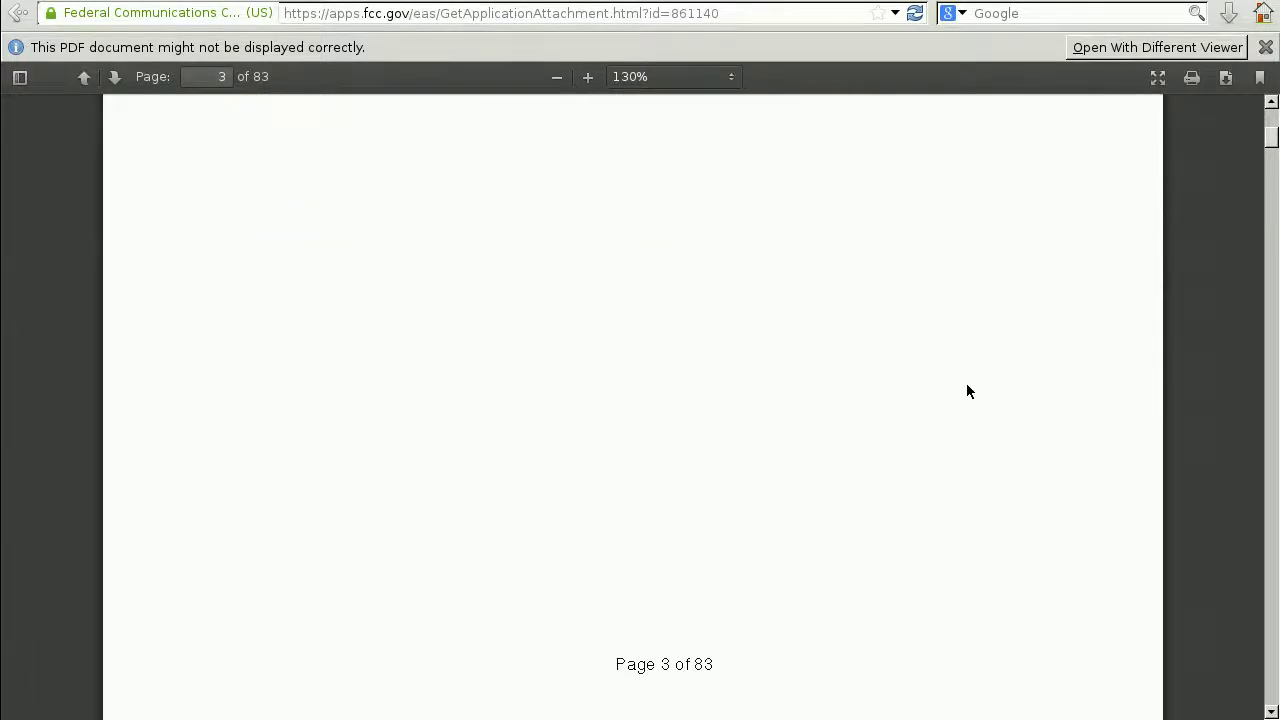
scroll(966, 384, "down", 5)
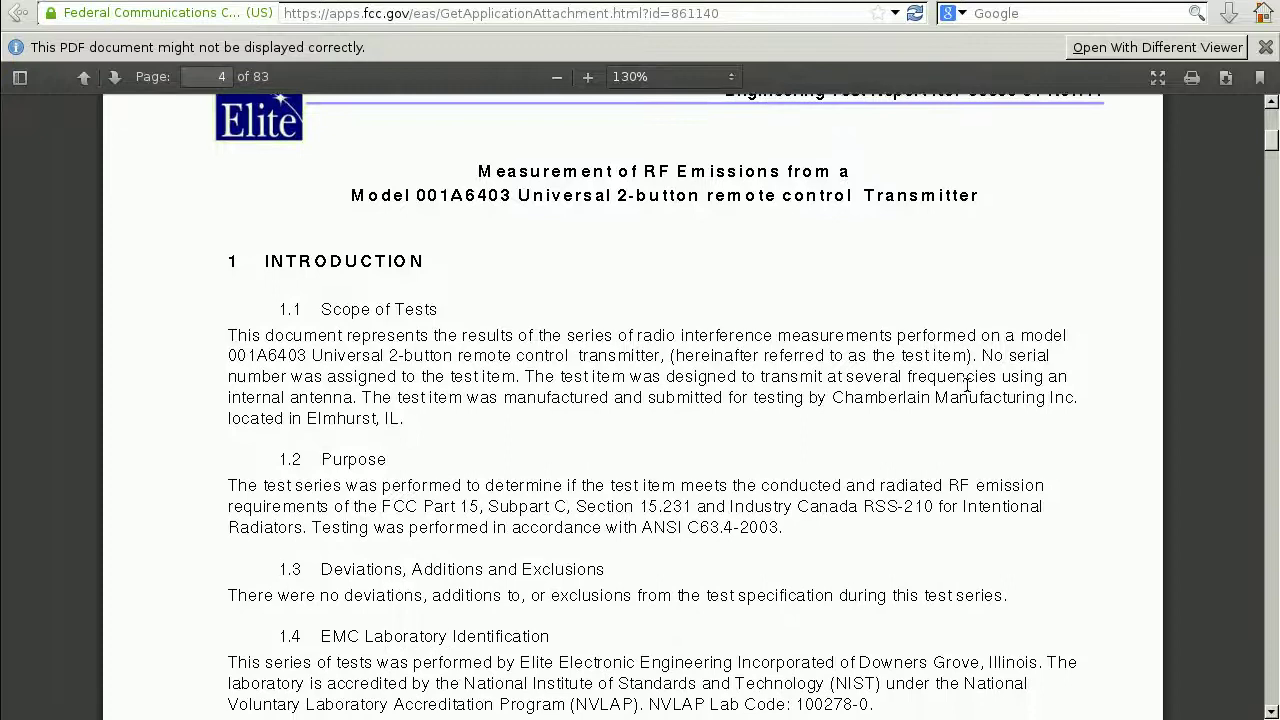
scroll(966, 385, "down", 1)
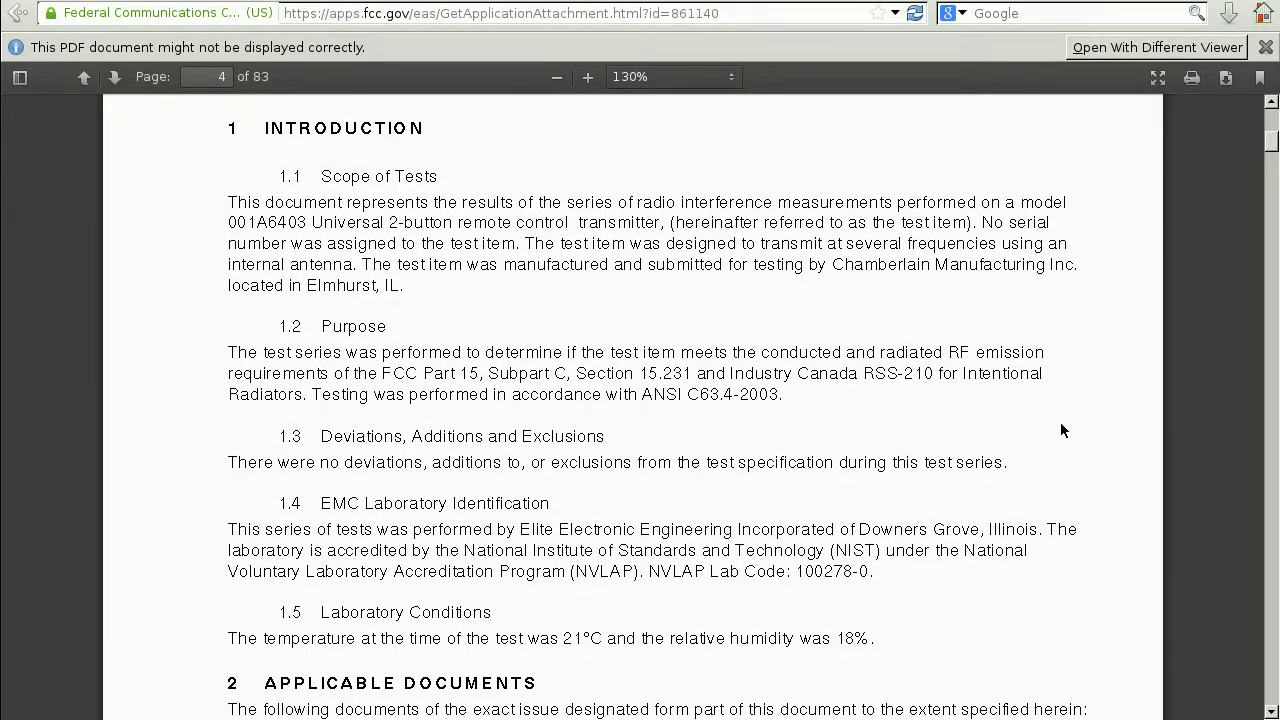
scroll(1083, 377, "down", 2)
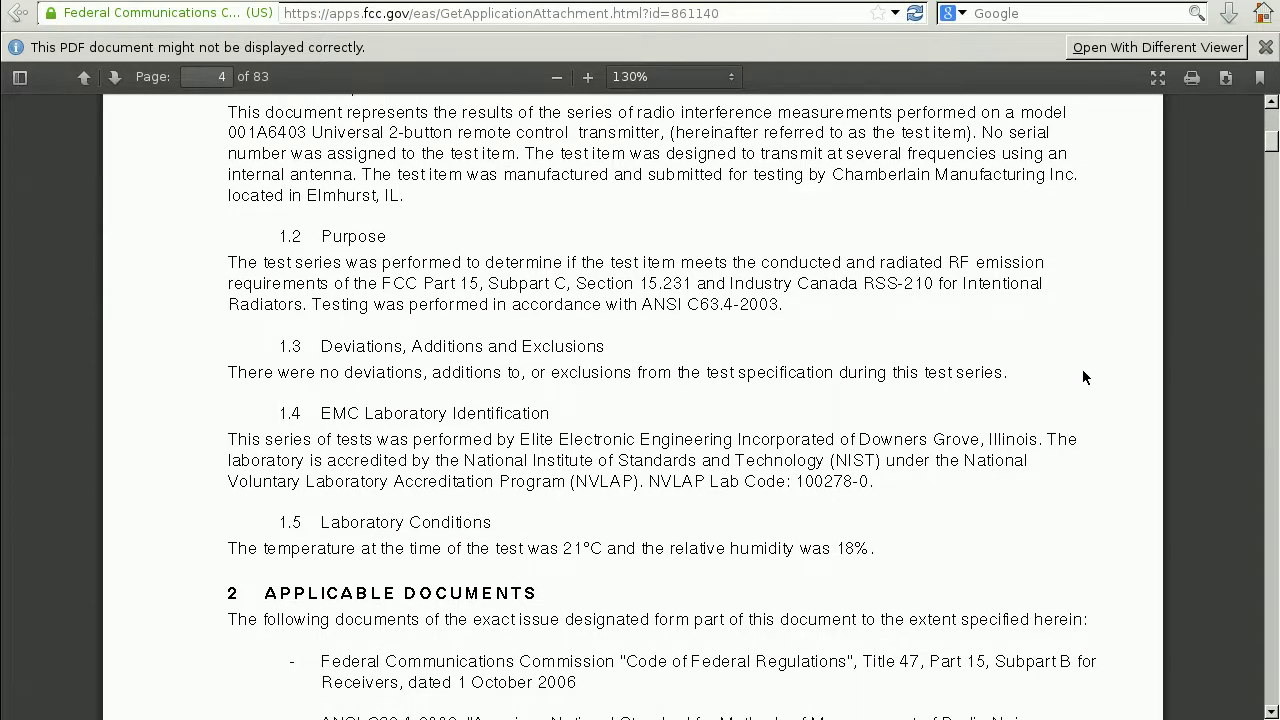
scroll(1083, 377, "down", 9)
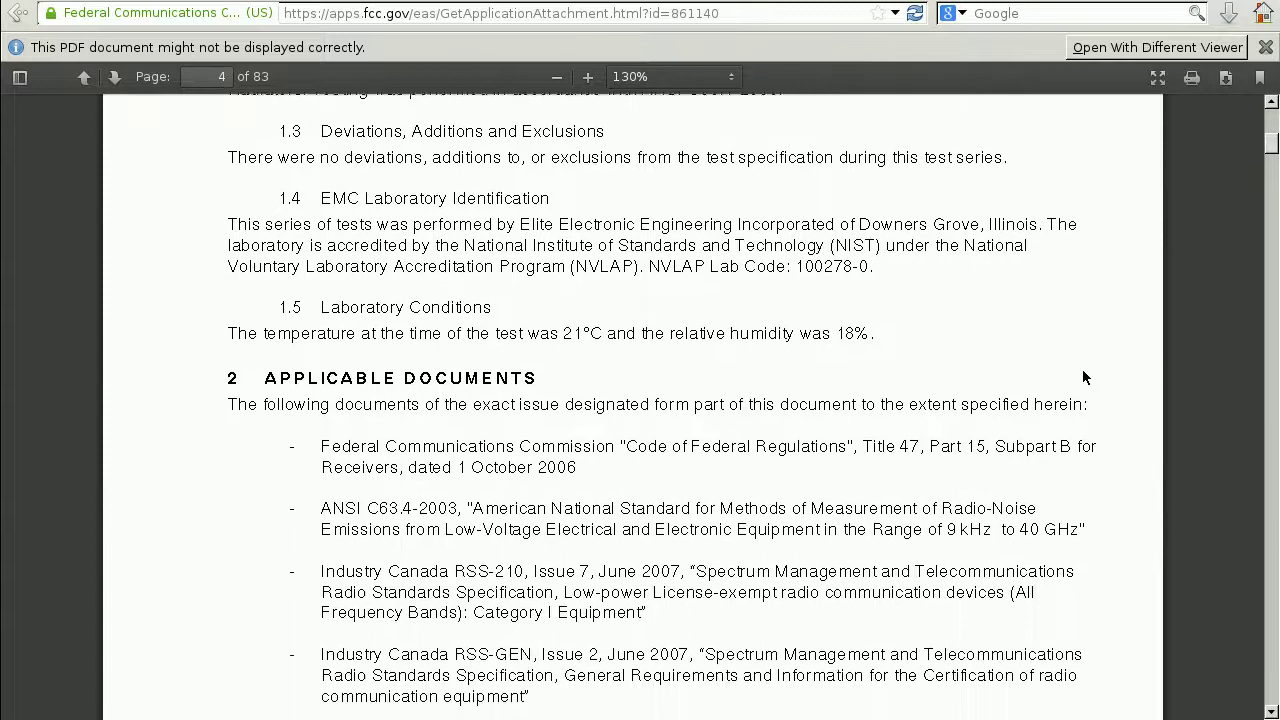
Read the General Description of the test item and highlight its list of operating frequencies on page 5
scroll(1082, 376, "down", 10)
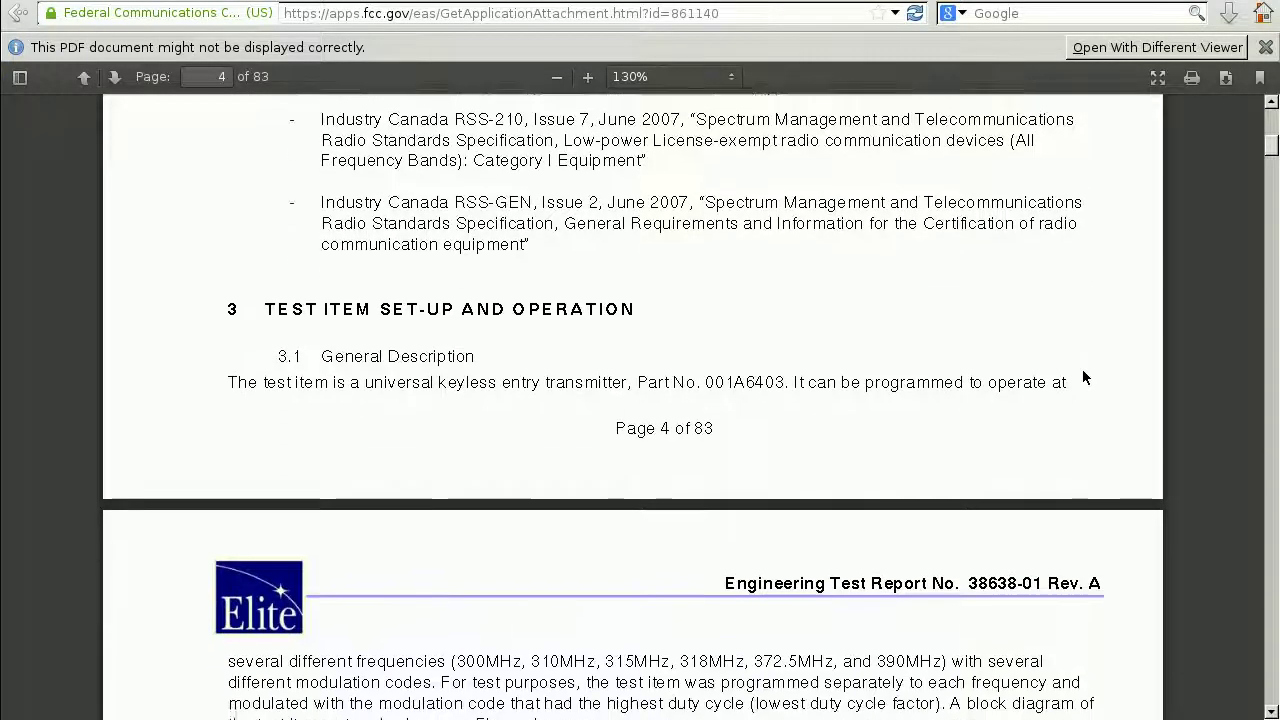
scroll(1082, 376, "down", 5)
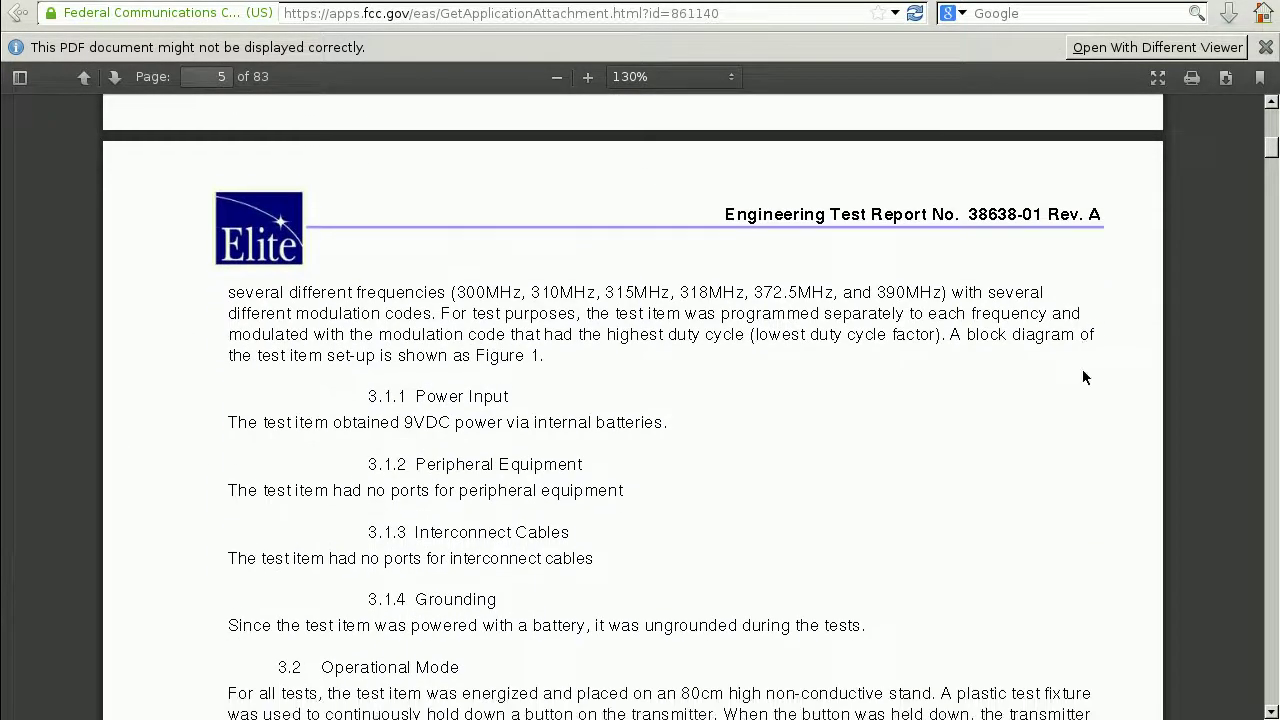
left_click_drag(451, 247, 935, 254)
left_click(935, 252)
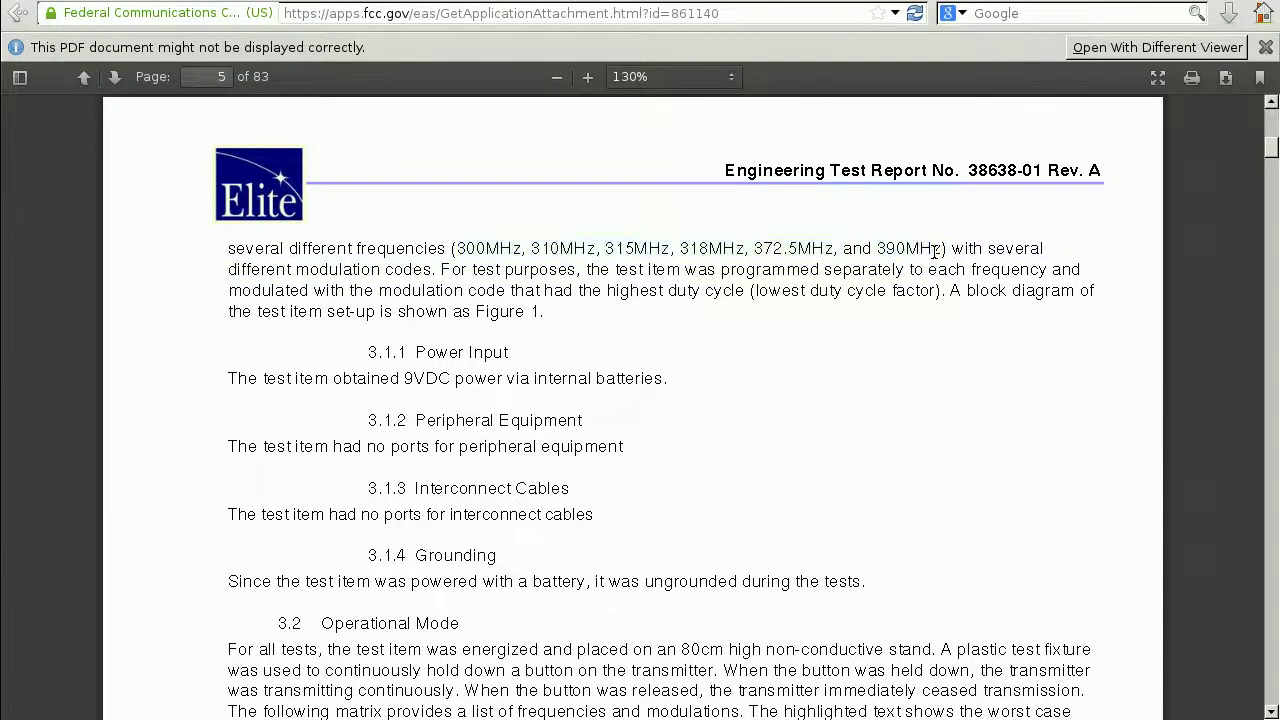
Examine the manufacturer, code format and frequency table under Operational Mode, starting with the Linear Multicode DIP switch entry
scroll(897, 462, "down", 7)
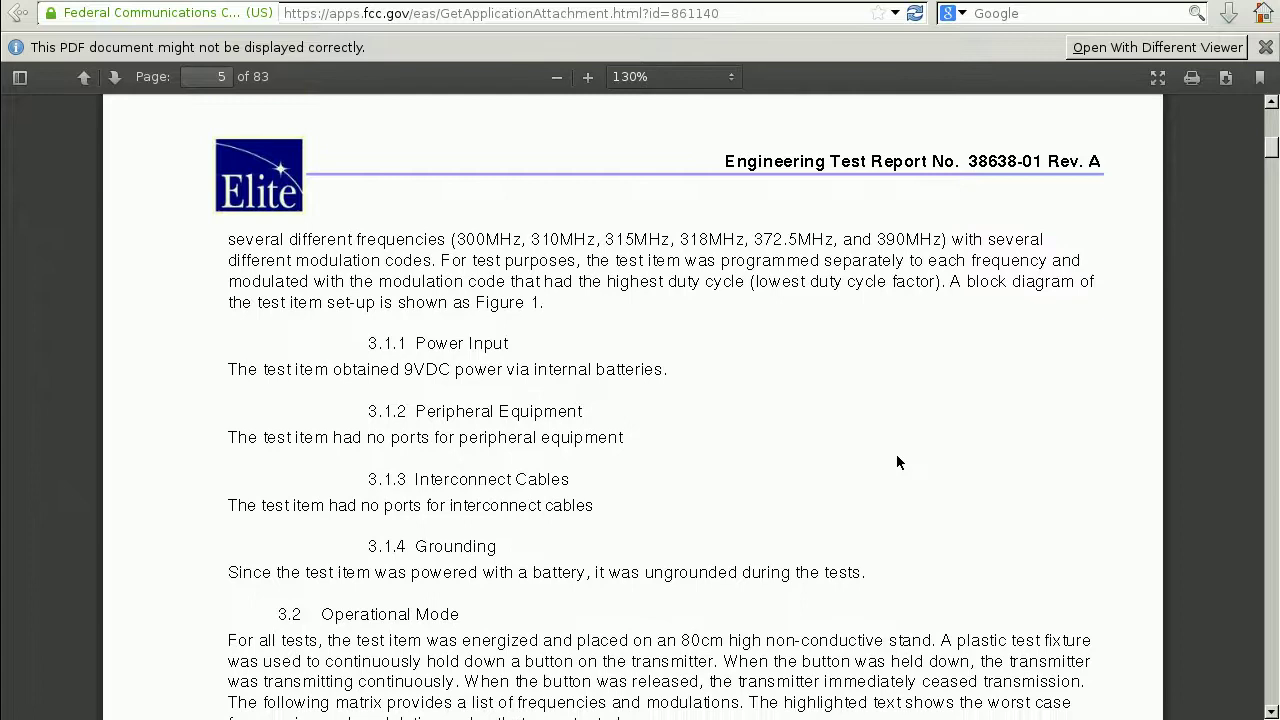
scroll(897, 462, "down", 4)
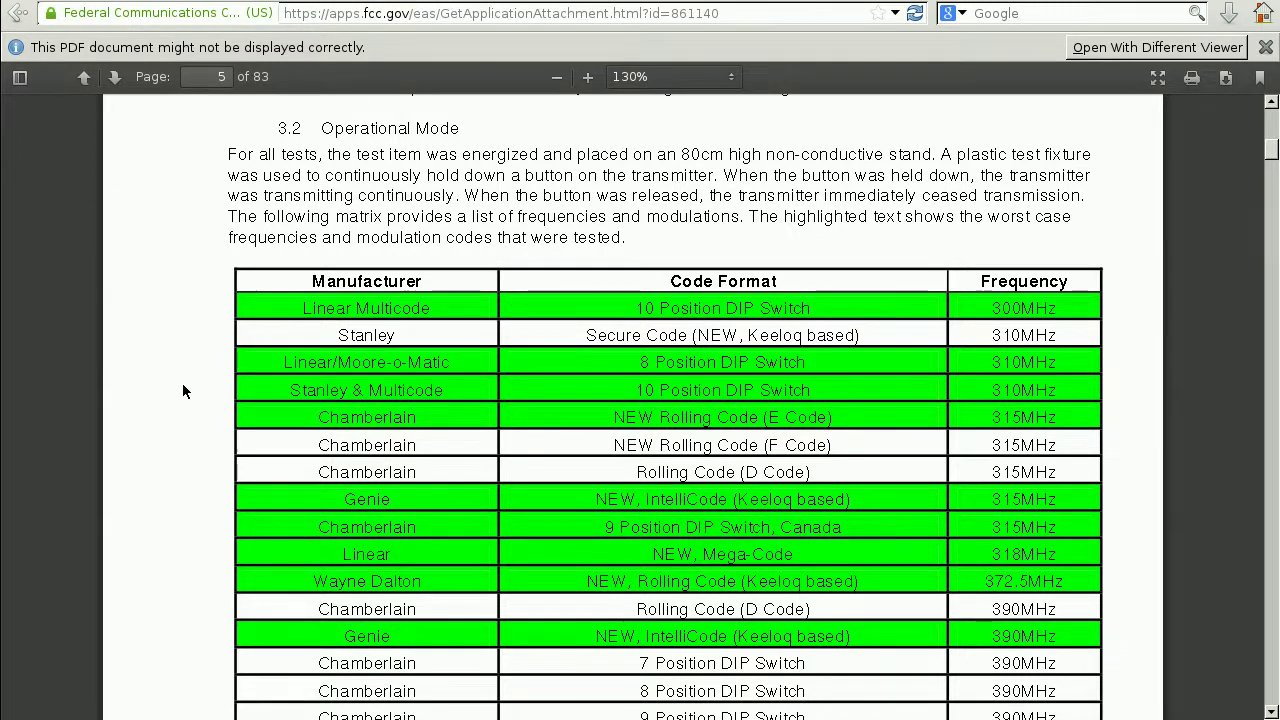
scroll(183, 384, "down", 2)
scroll(183, 384, "down", 1)
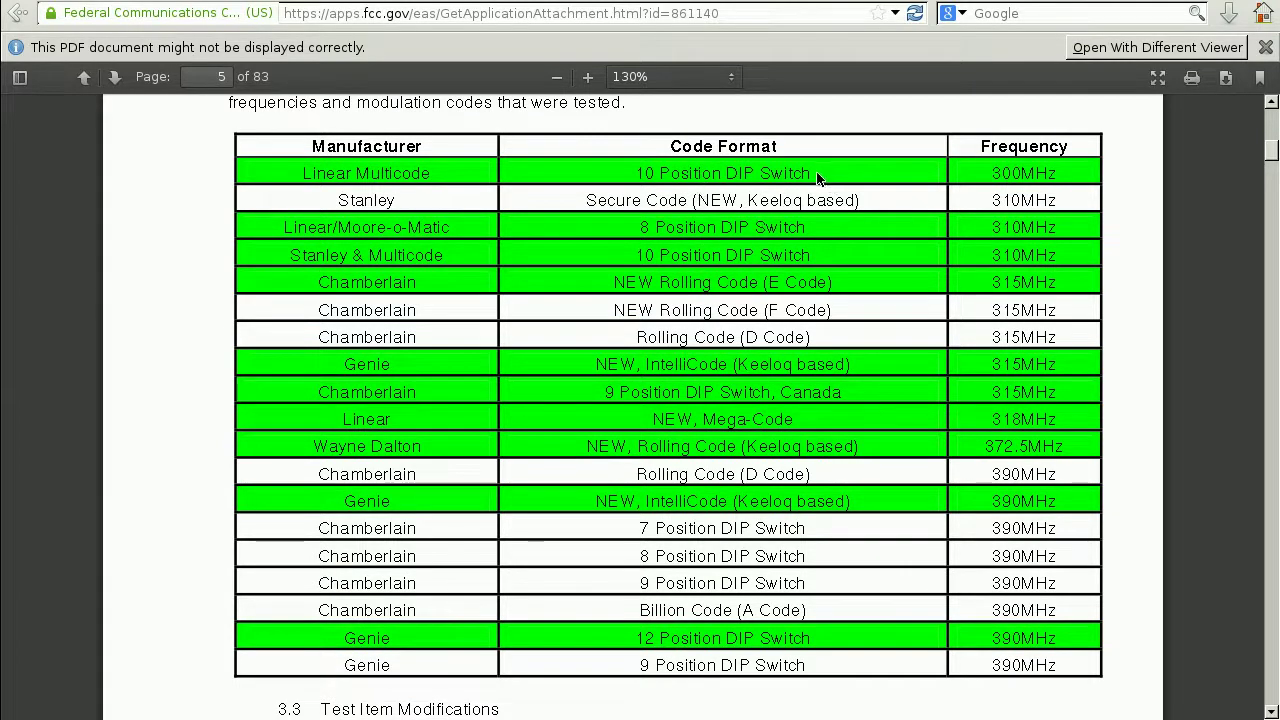
left_click_drag(810, 166, 658, 172)
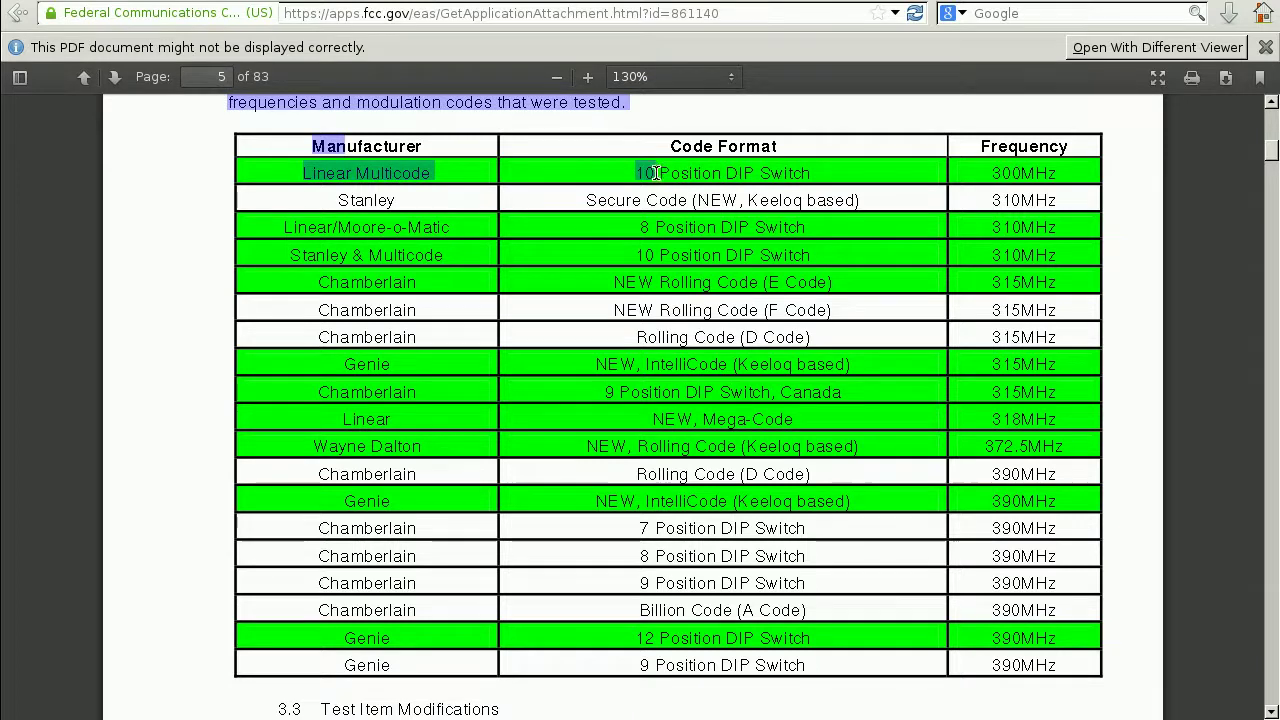
left_click(658, 172)
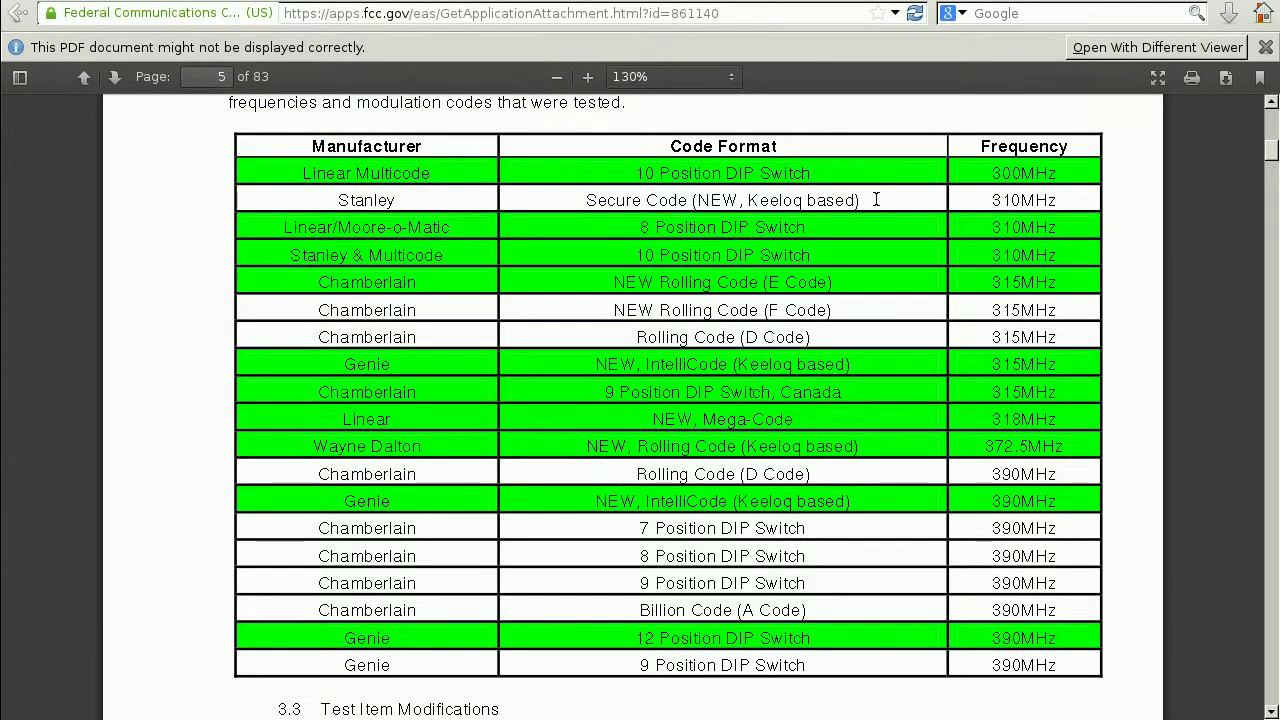
Highlight "Keeloq" in the Stanley row and "Rolling Code" in the Chamberlain E Code row, and review the code format table
double_click(762, 204)
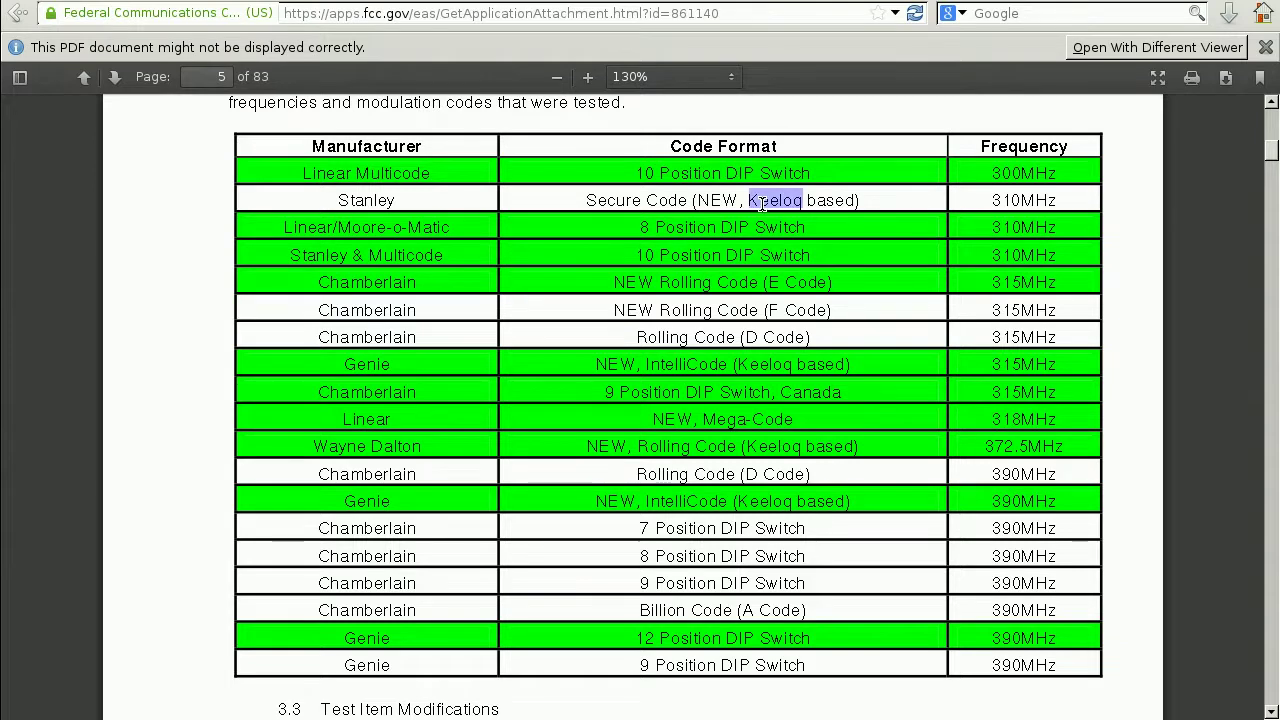
left_click(762, 204)
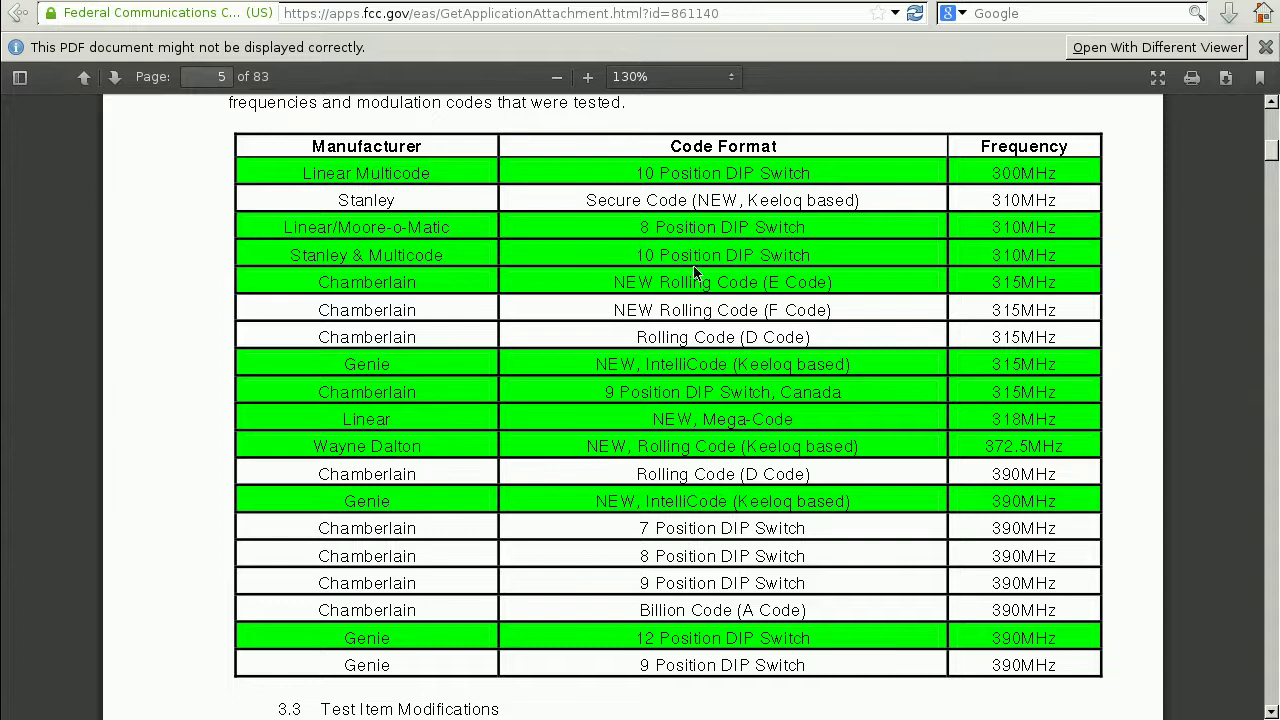
left_click_drag(647, 285, 760, 285)
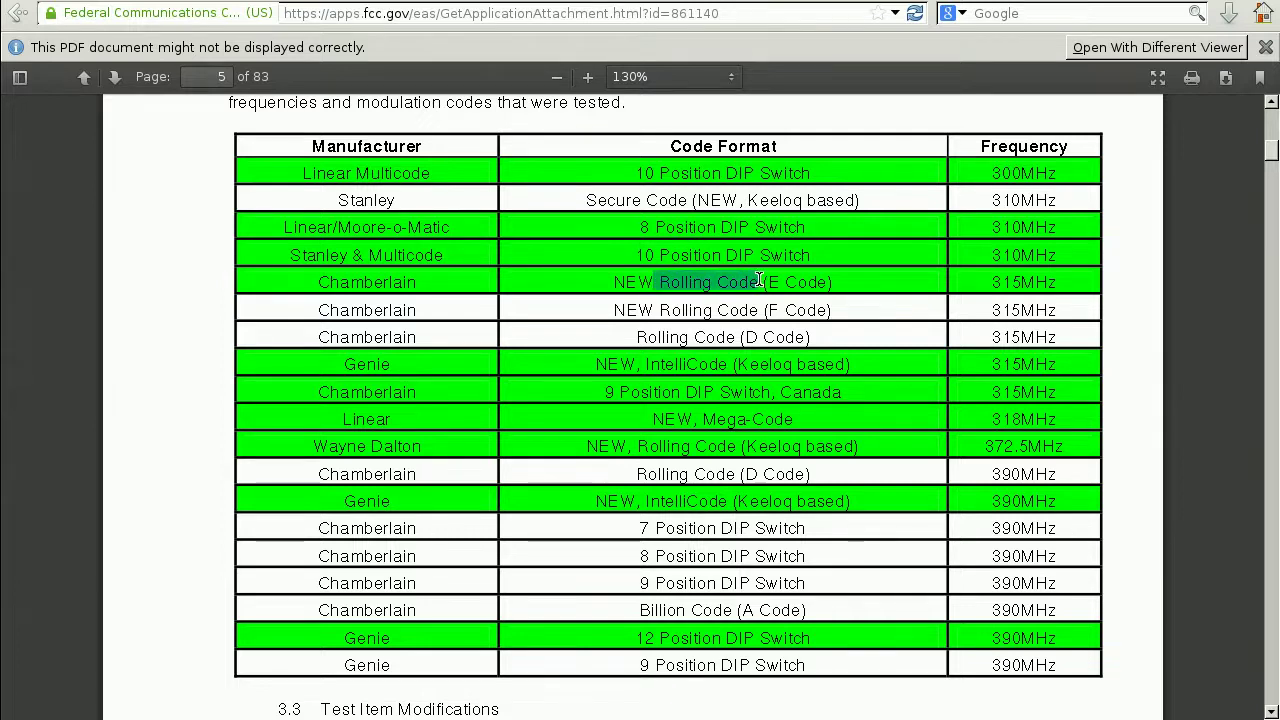
left_click(762, 285)
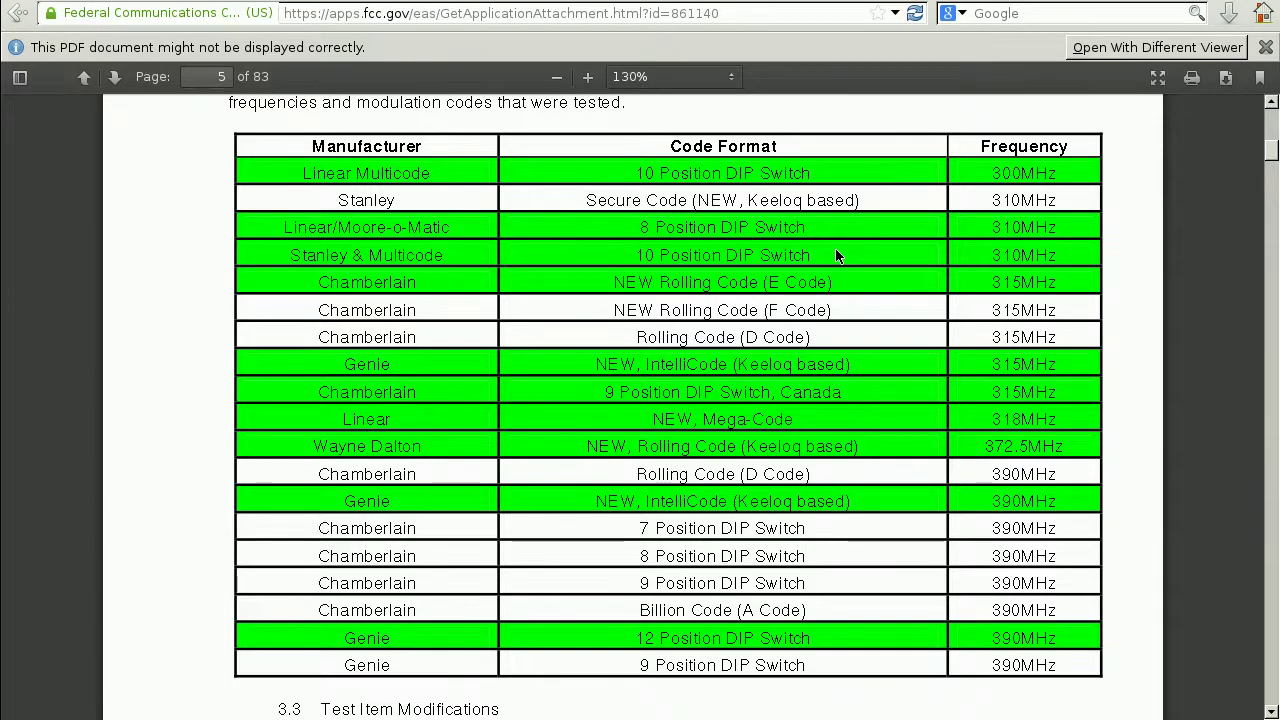
scroll(836, 256, "down", 2)
scroll(838, 291, "up", 3)
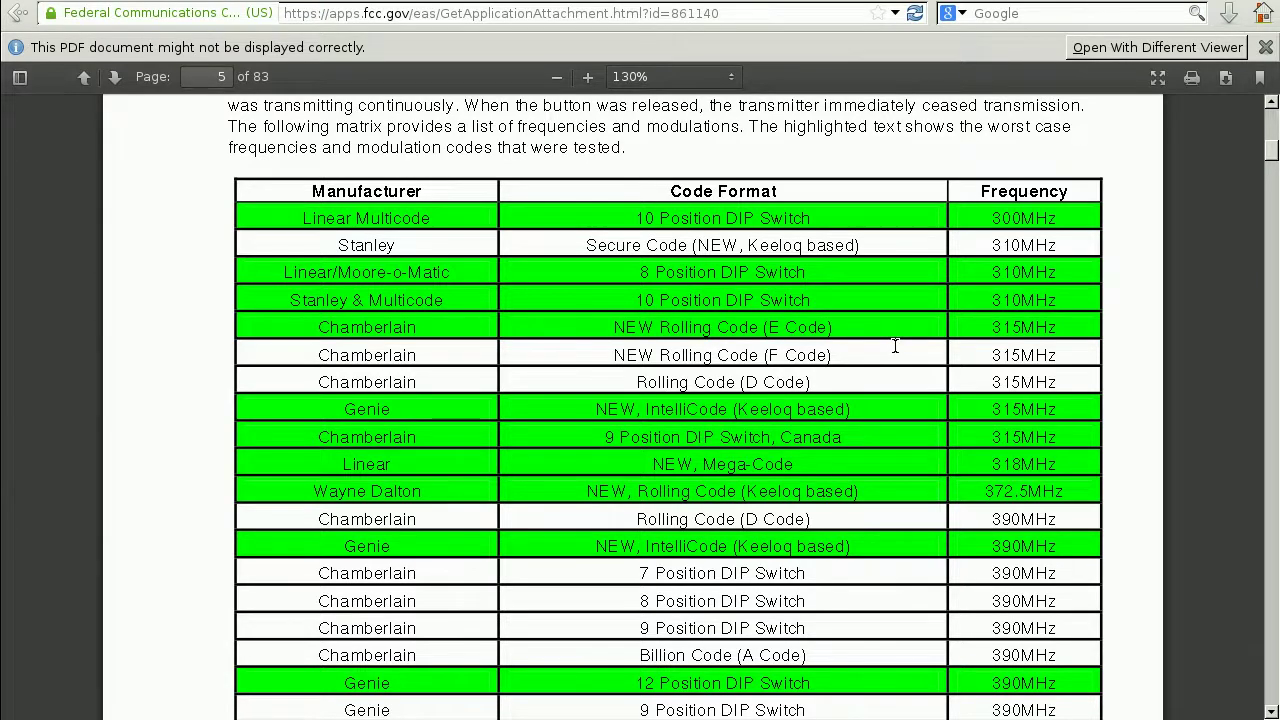
scroll(894, 344, "down", 2)
Read the test facility section and the duty cycle descriptions for each modulation code on pages 6 and 7
scroll(894, 349, "down", 15)
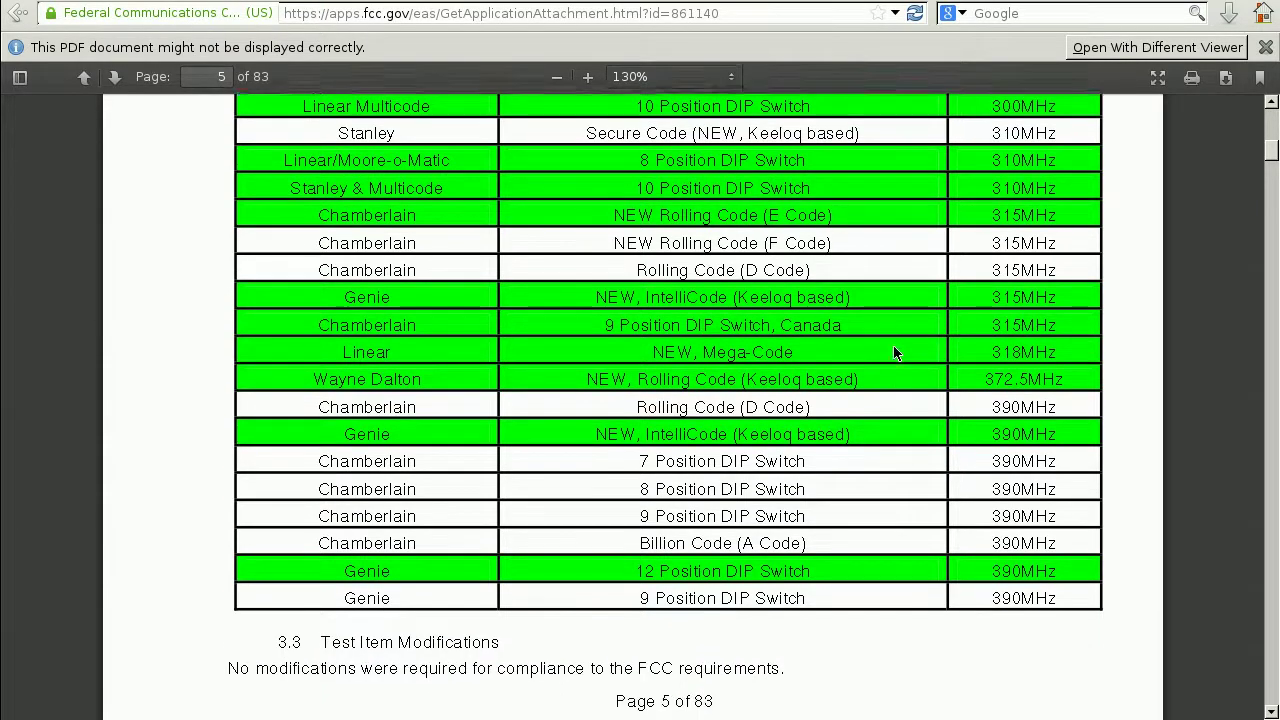
scroll(894, 348, "down", 9)
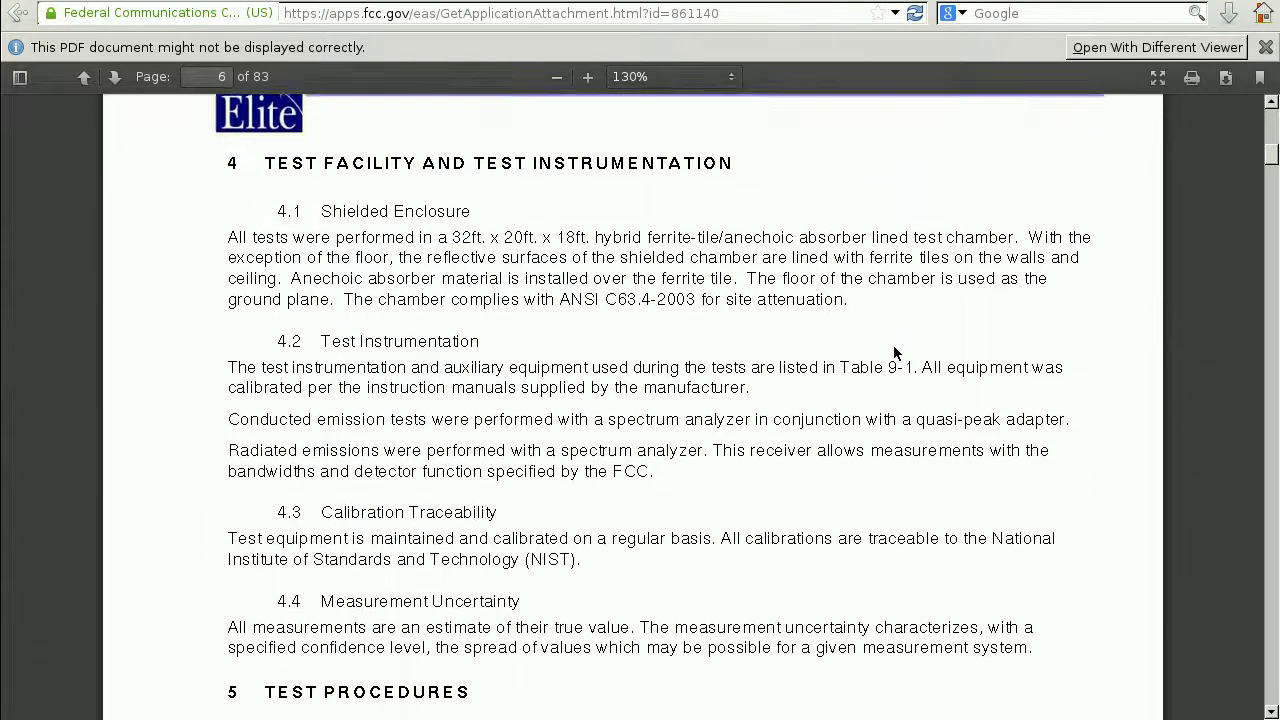
scroll(893, 345, "down", 13)
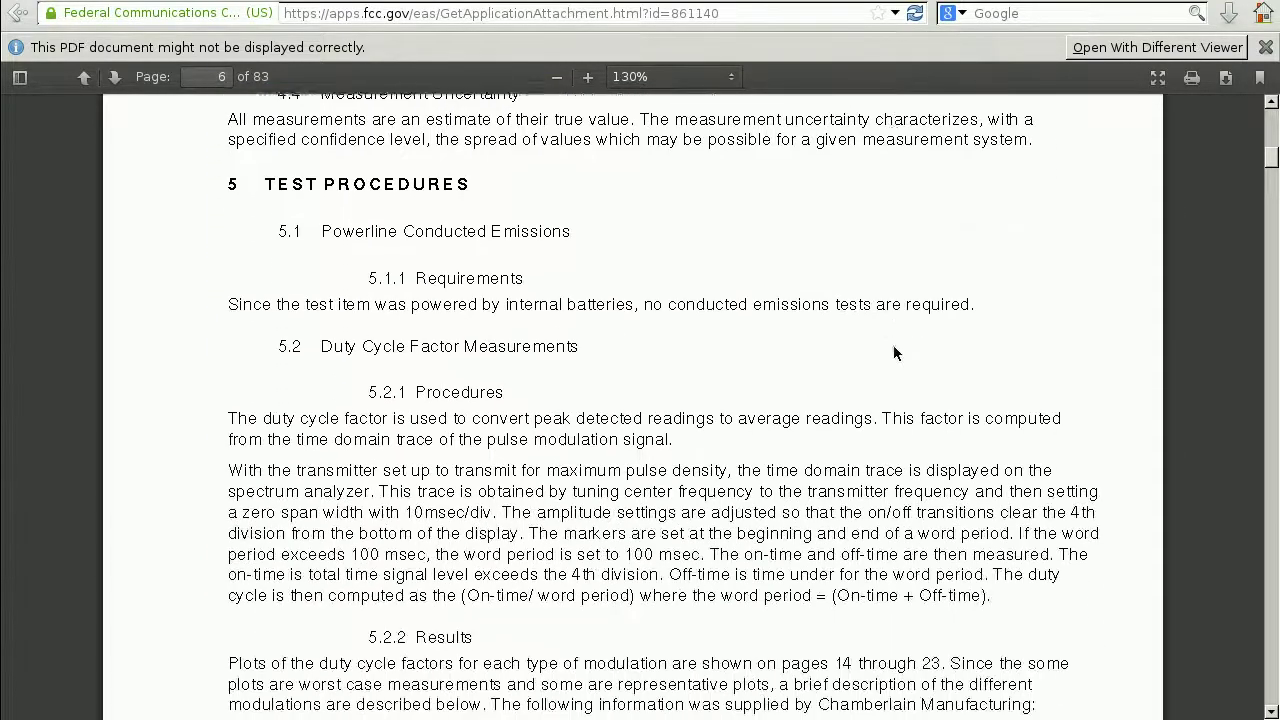
scroll(894, 346, "down", 14)
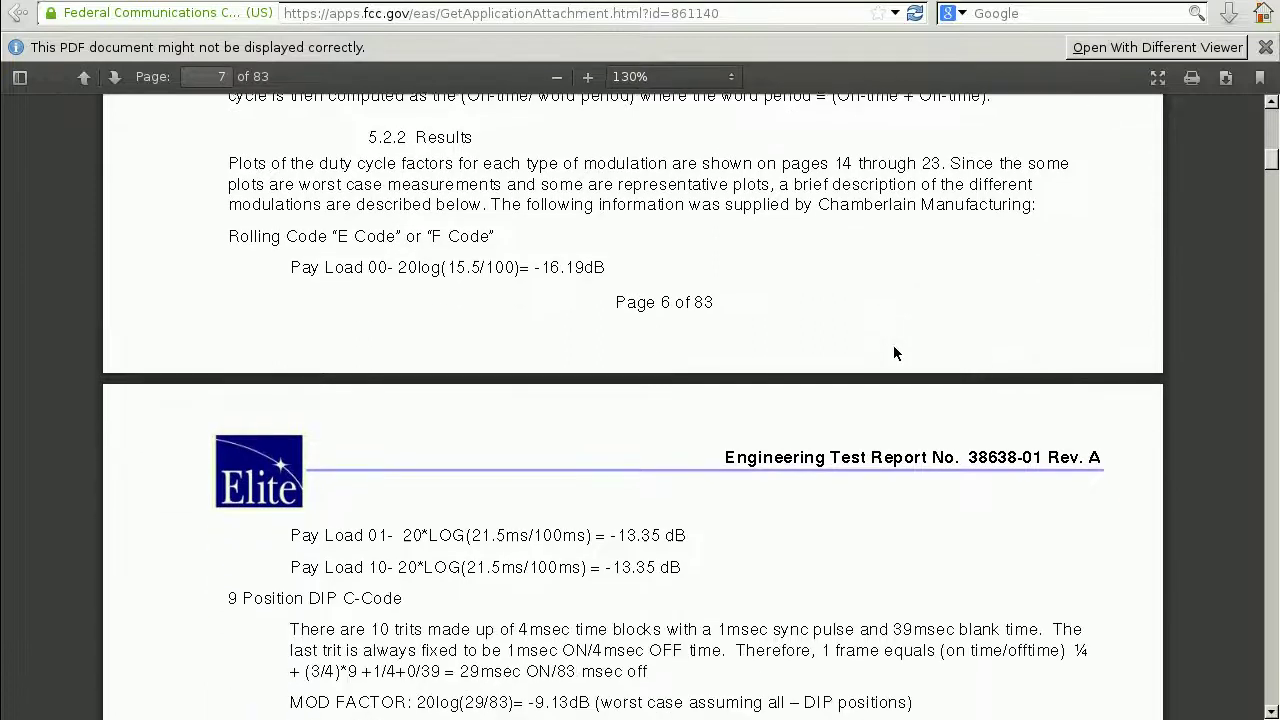
scroll(894, 347, "down", 1)
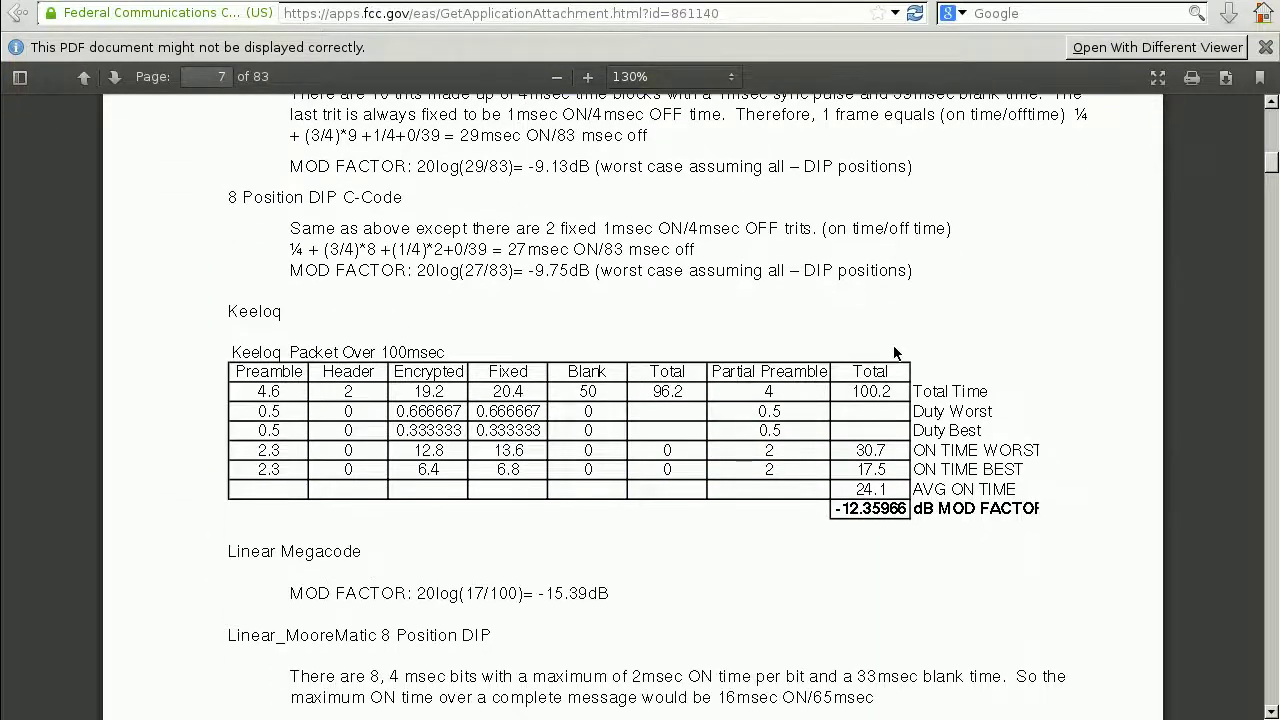
scroll(1095, 328, "up", 2)
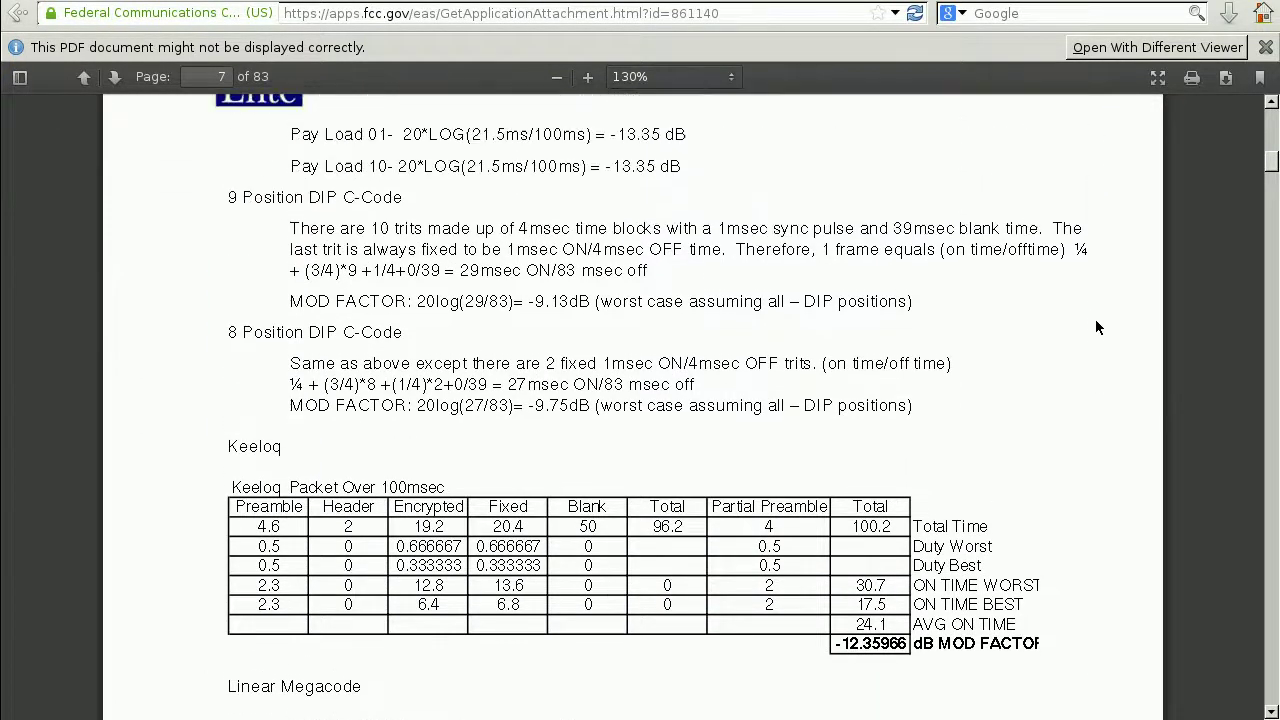
scroll(1095, 328, "down", 10)
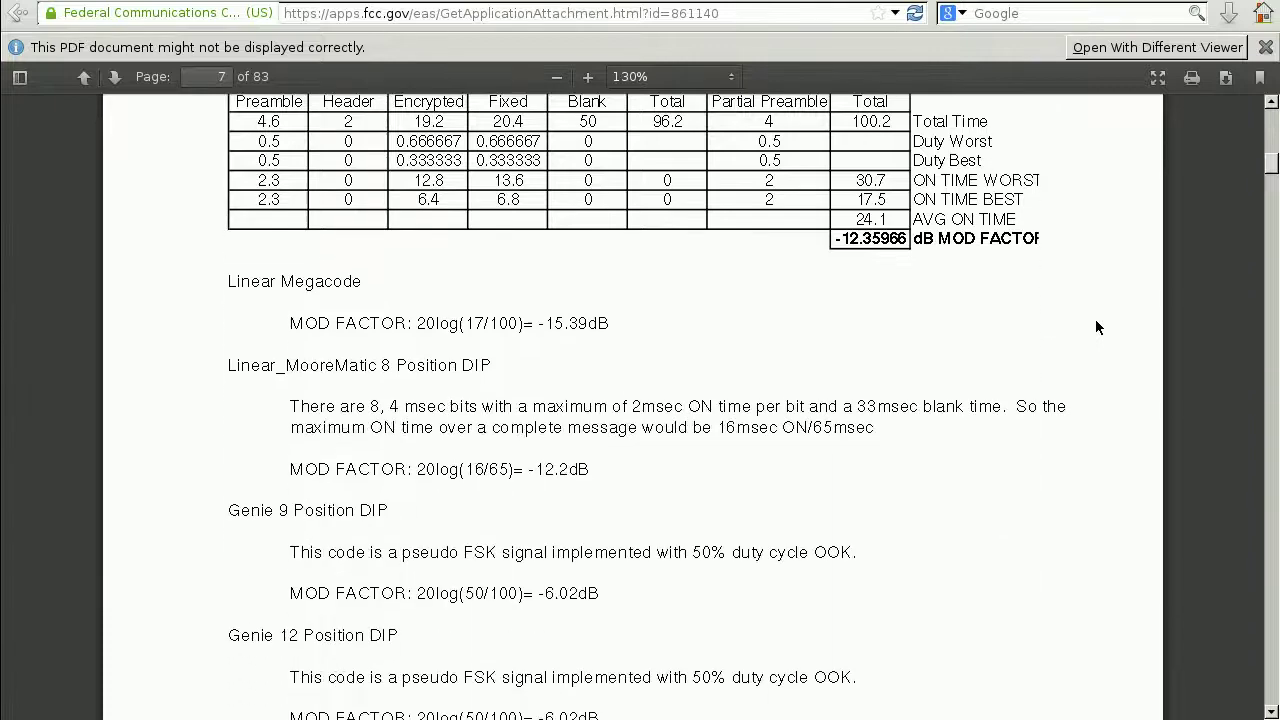
scroll(1095, 322, "down", 20)
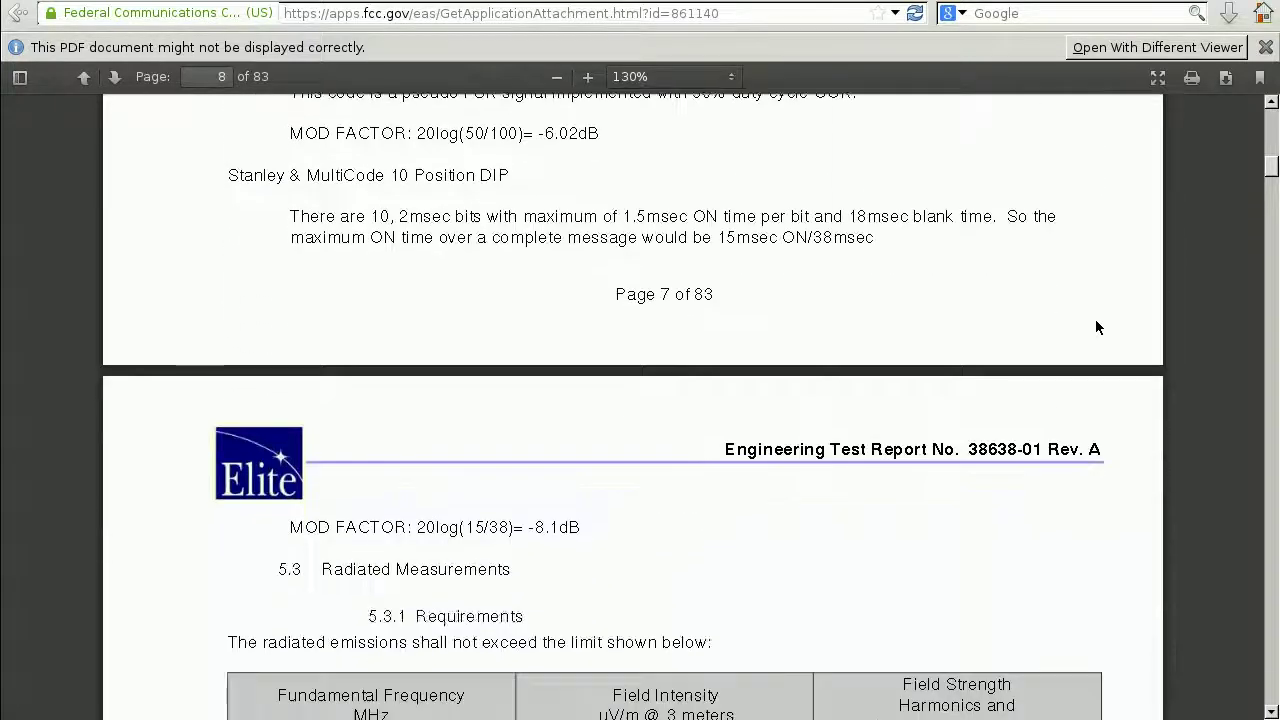
Read the radiated measurement, occupied bandwidth and conclusions sections on pages 8 and 9
scroll(1095, 326, "down", 15)
scroll(1095, 326, "up", 14)
scroll(1095, 326, "down", 14)
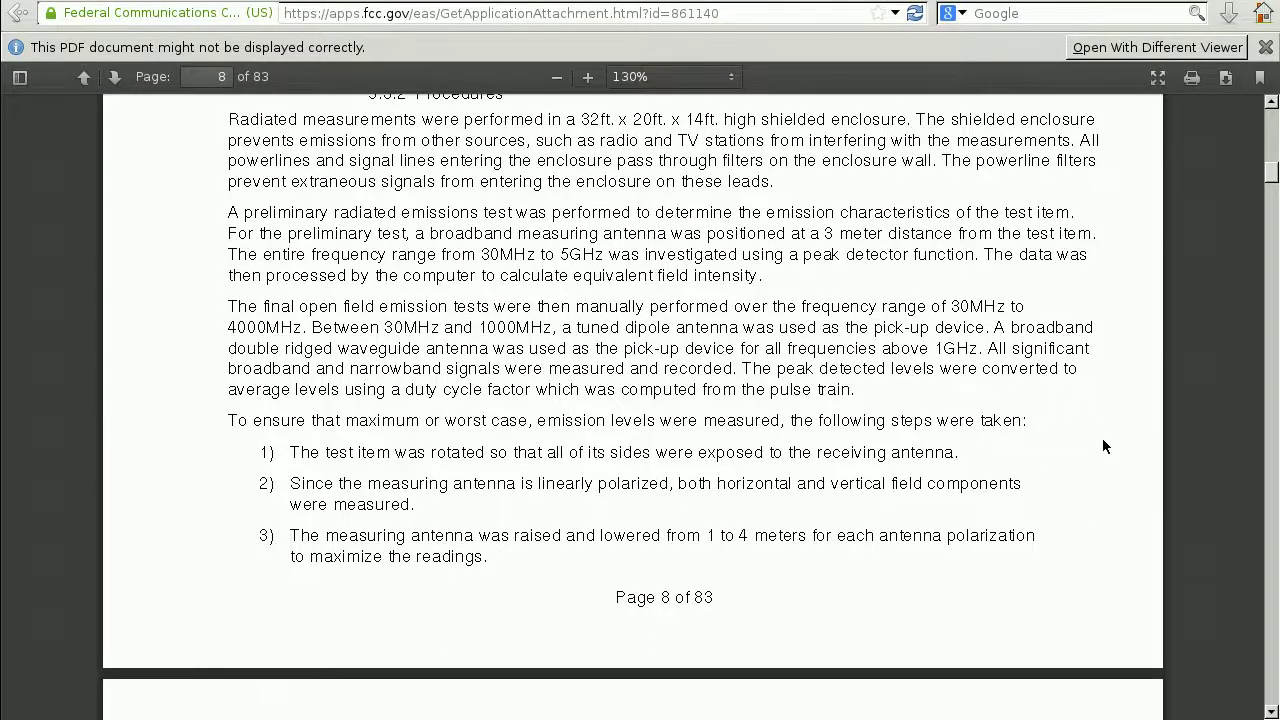
scroll(1095, 478, "down", 1)
scroll(1094, 478, "down", 20)
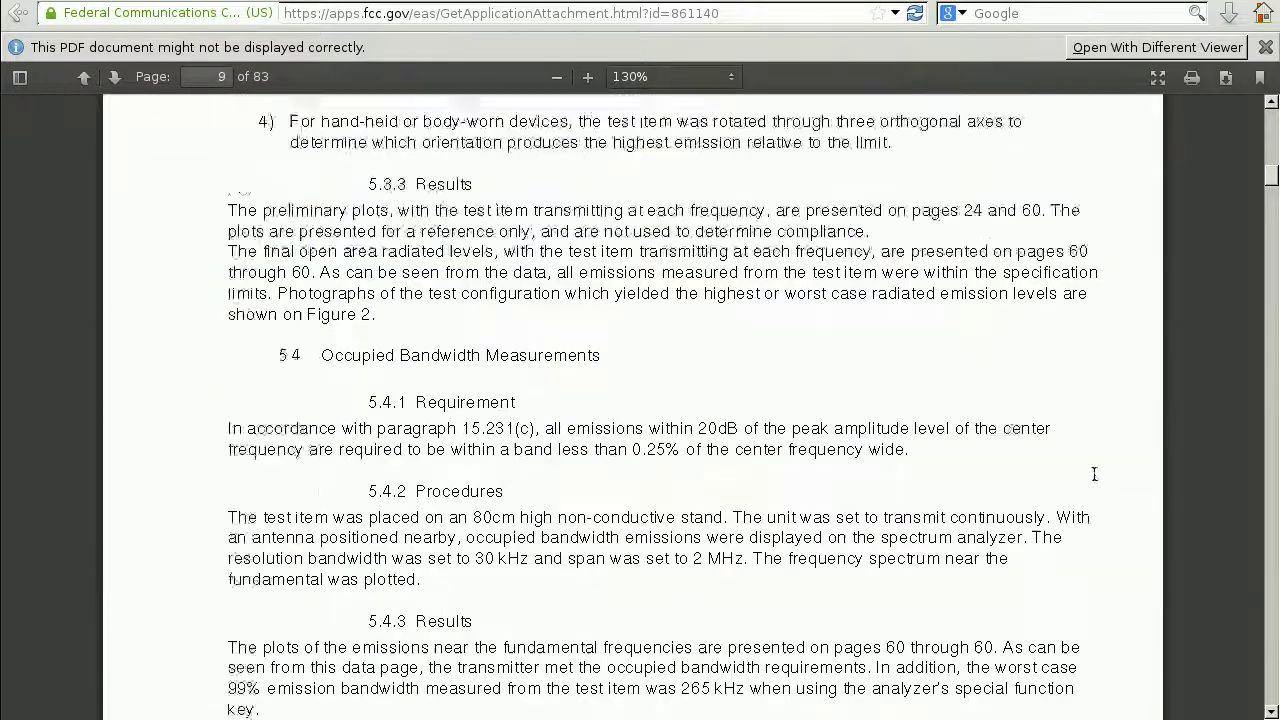
scroll(1093, 480, "down", 7)
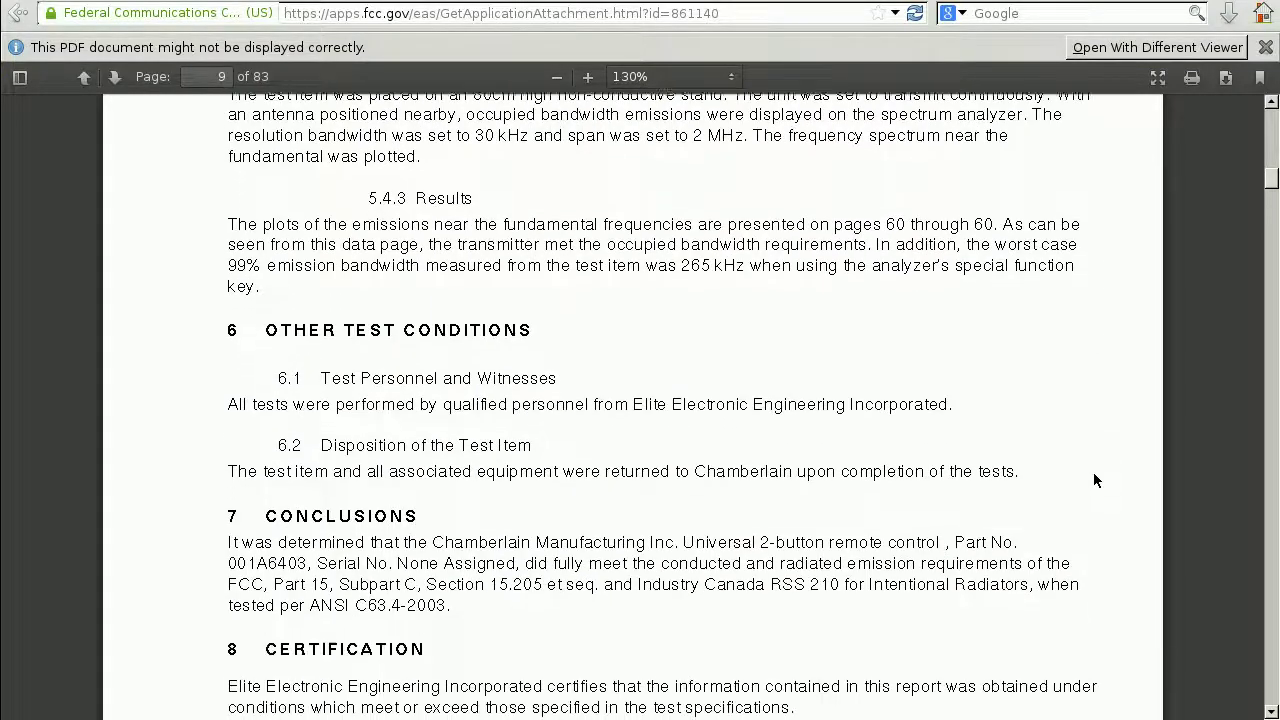
scroll(1091, 469, "down", 3)
View the equipment list on page 10 and examine the anechoic chamber test set-up diagram on page 11
scroll(1093, 478, "down", 20)
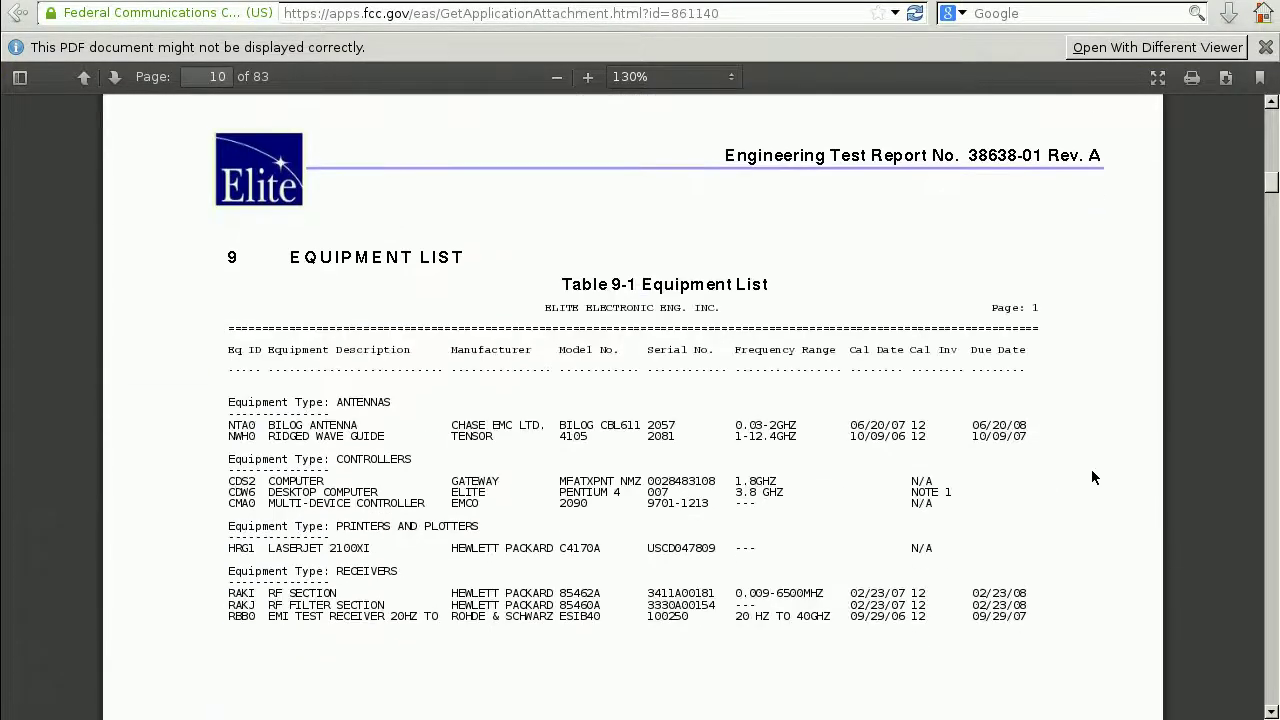
scroll(1092, 470, "down", 12)
scroll(1177, 257, "down", 4)
scroll(1177, 257, "up", 2)
scroll(1178, 260, "up", 3)
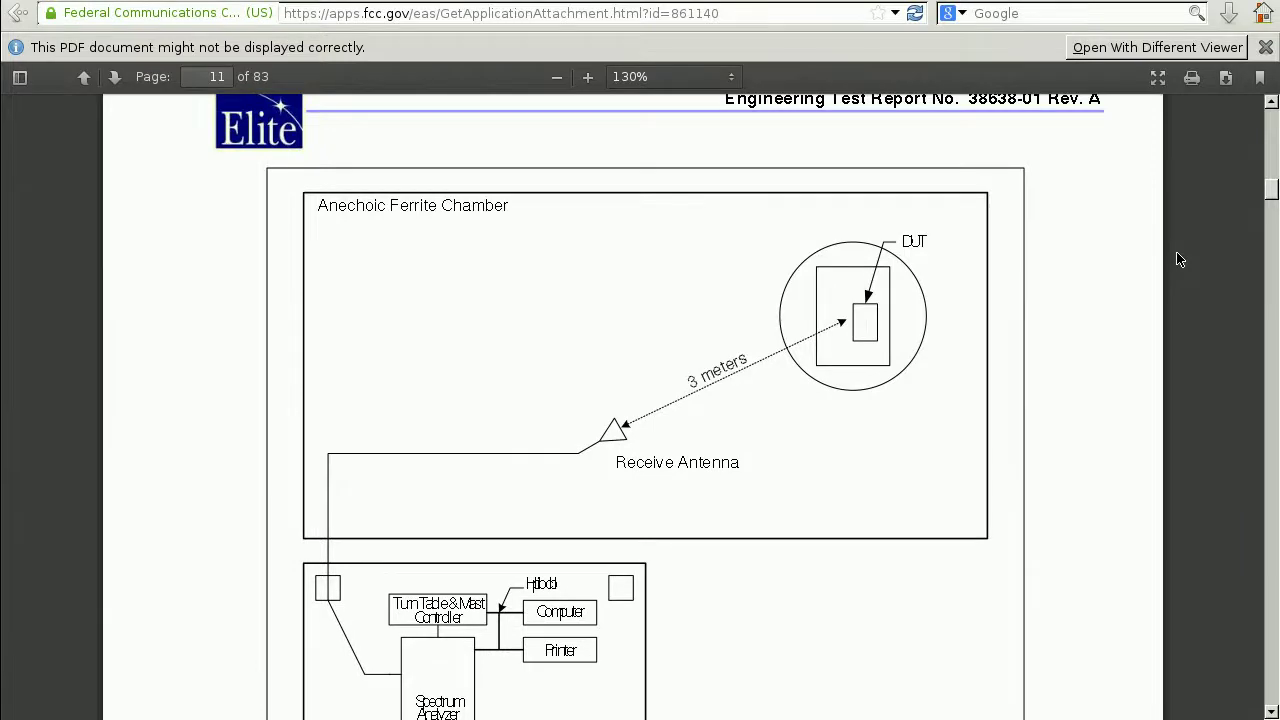
Go past the Figure 2 test photographs and examine the transmitter duty cycle plot on page 13
scroll(1177, 259, "down", 18)
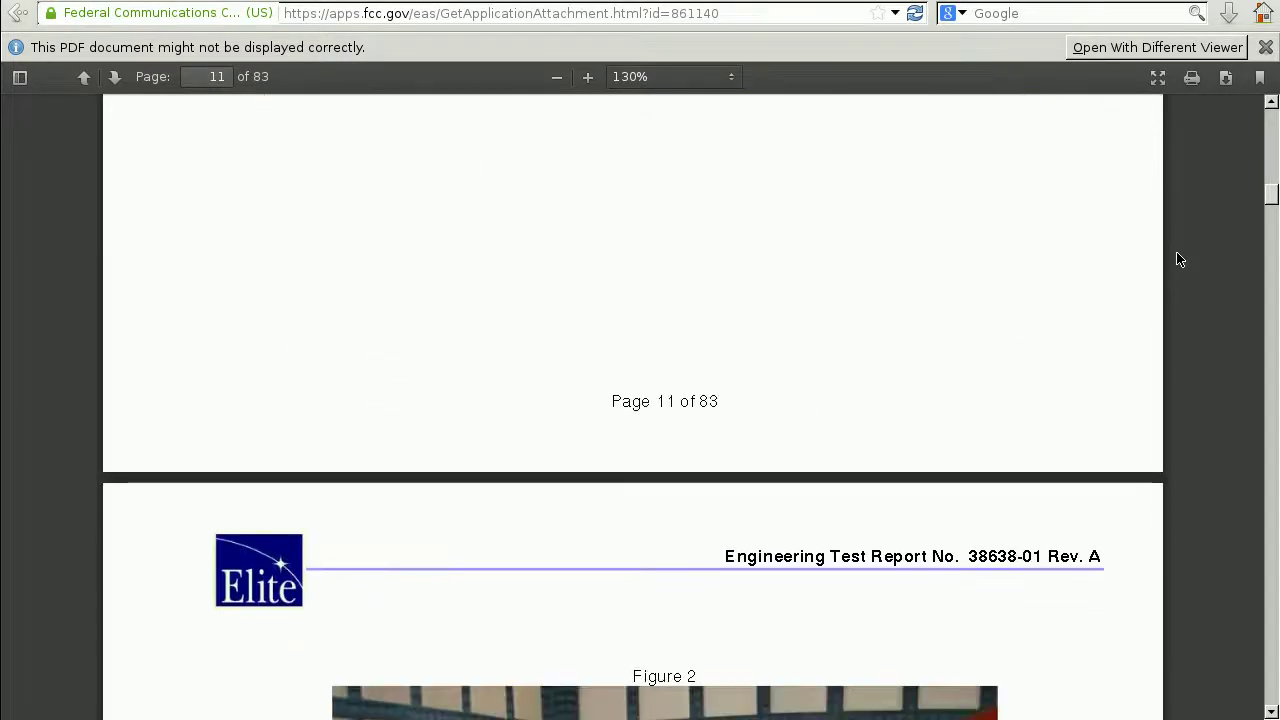
scroll(1177, 259, "down", 20)
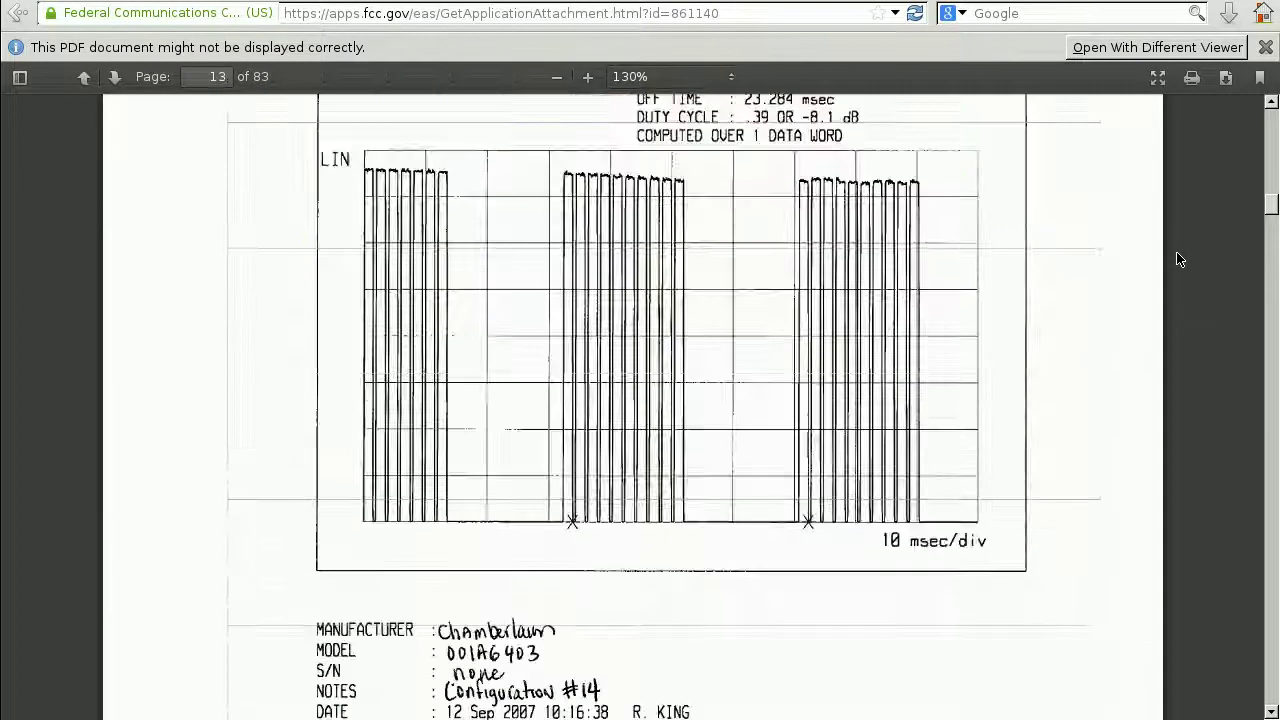
scroll(1177, 259, "up", 5)
scroll(1177, 259, "down", 2)
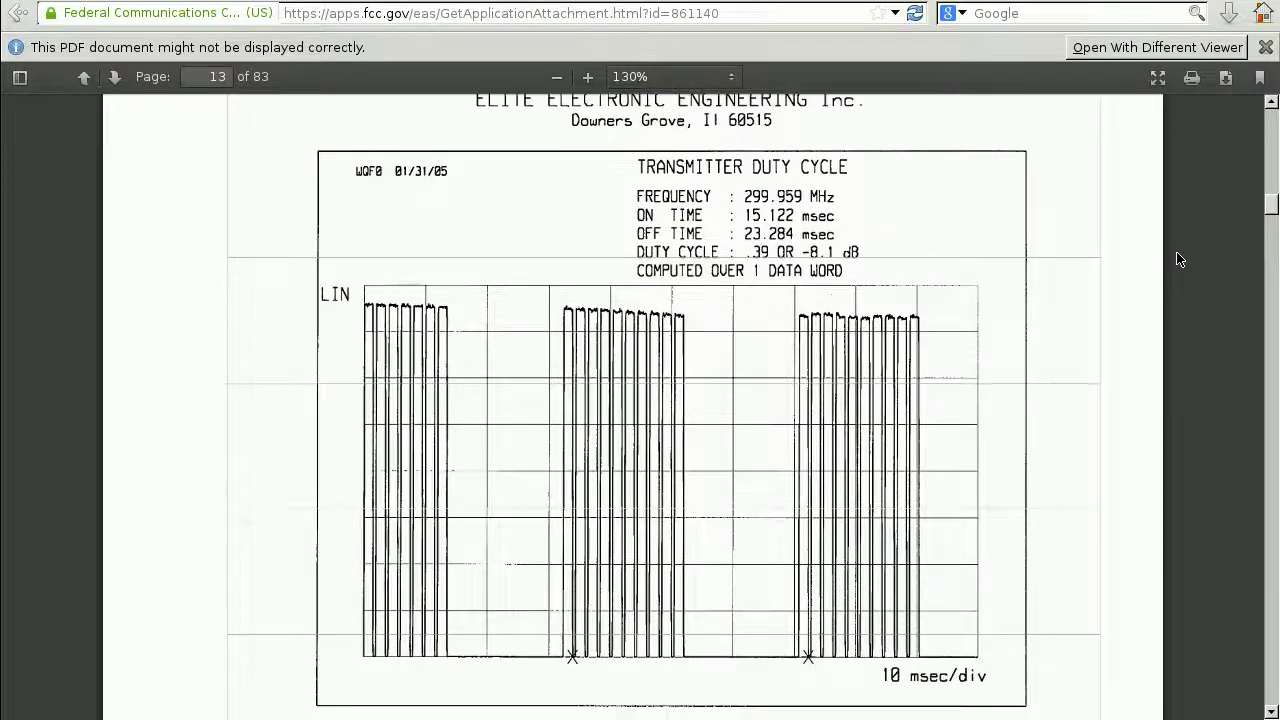
Examine the page 13 duty cycle plot together with its timing values and the equipment notes below it
scroll(1177, 259, "down", 2)
scroll(1177, 259, "up", 3)
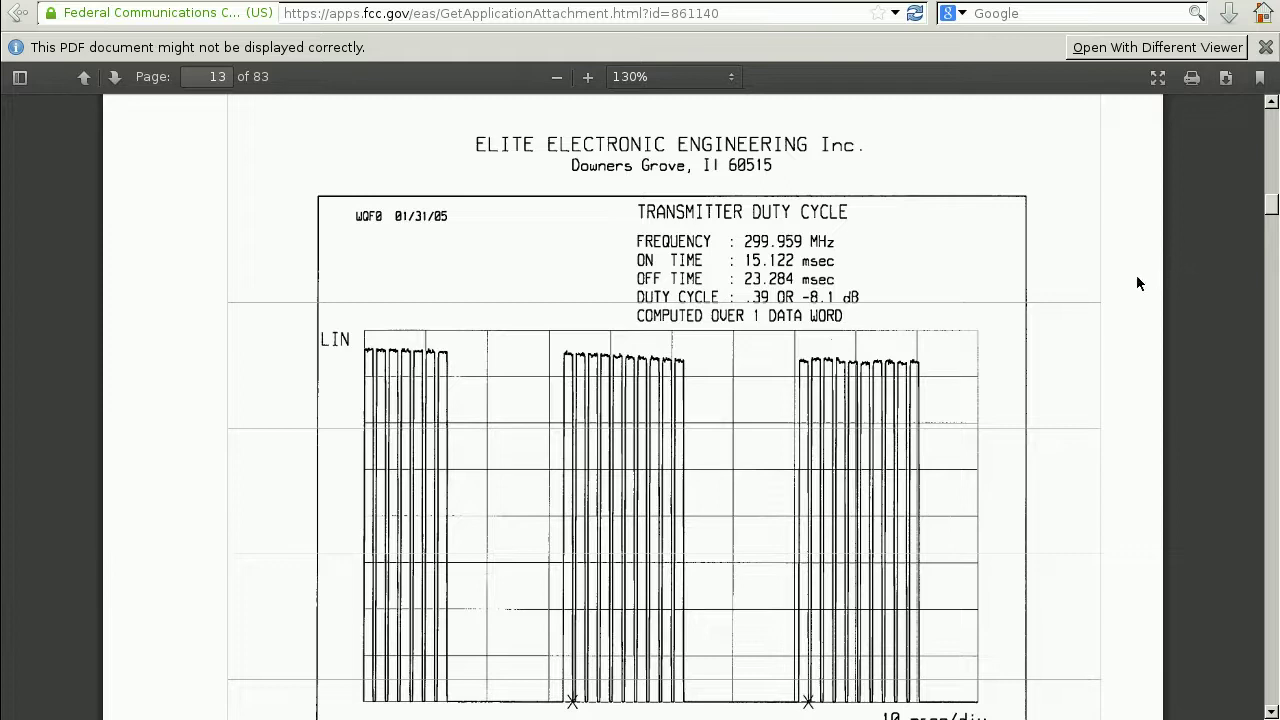
scroll(1133, 276, "down", 1)
scroll(1133, 276, "down", 5)
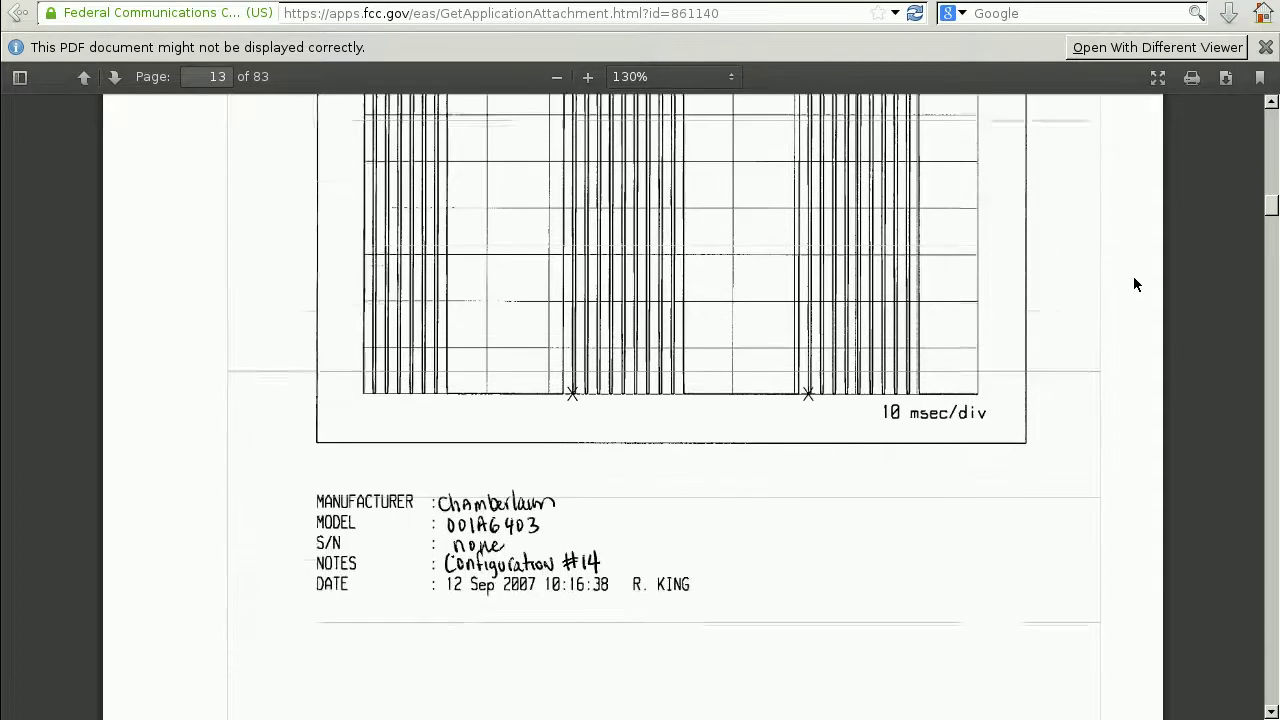
scroll(1133, 276, "up", 5)
scroll(1133, 285, "up", 3)
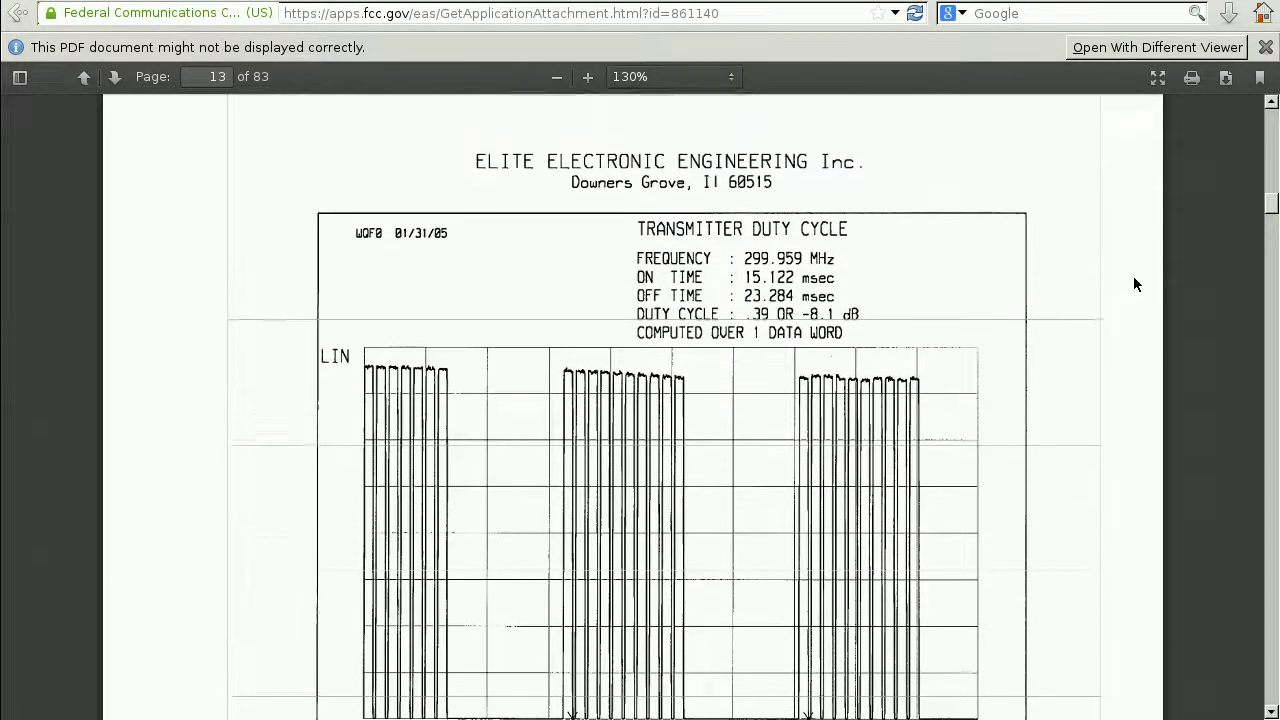
scroll(1133, 285, "down", 5)
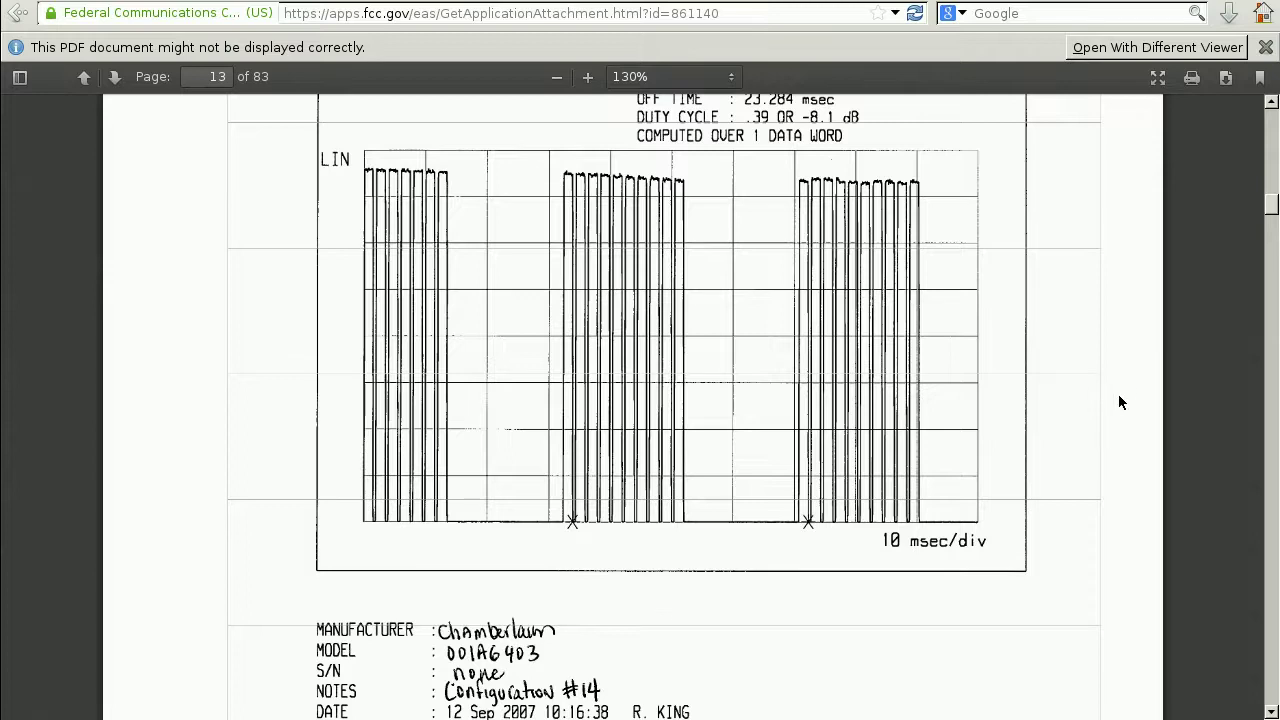
scroll(1129, 390, "up", 3)
View the transmitter duty cycle plots on pages 14 to 16 of the test report
scroll(1129, 390, "down", 15)
scroll(1131, 397, "down", 16)
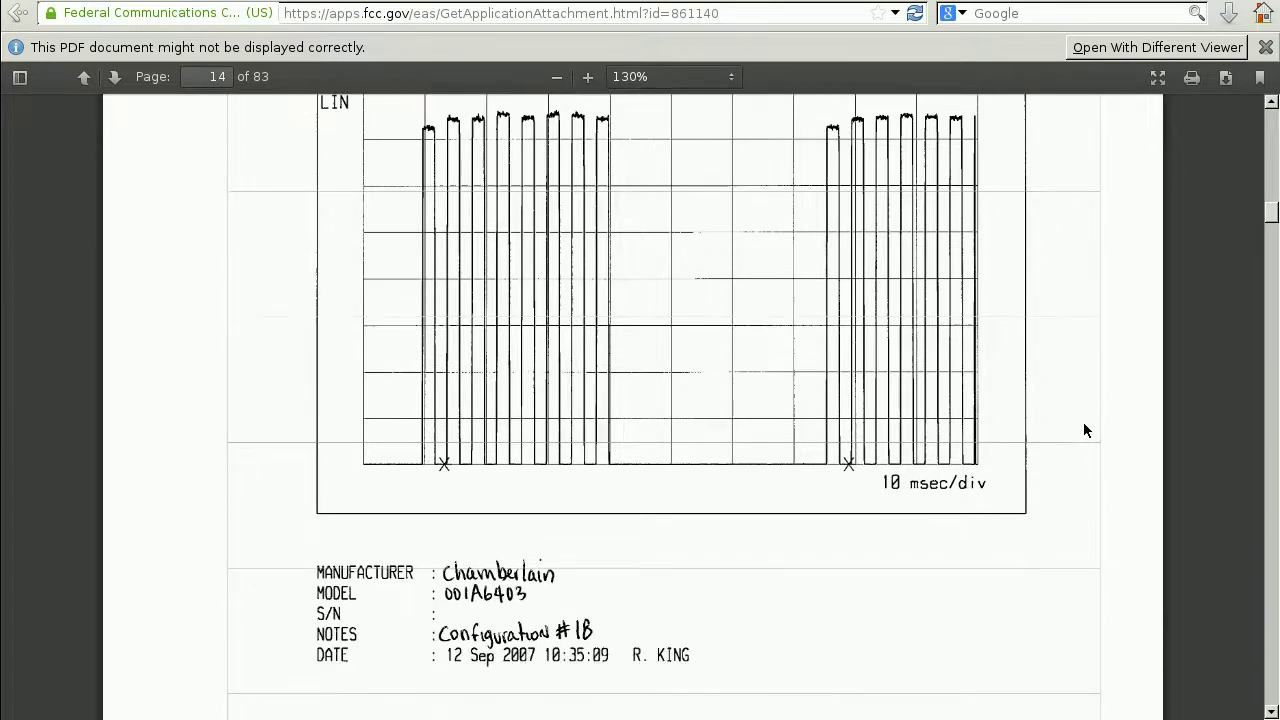
scroll(1084, 430, "down", 10)
scroll(1084, 430, "down", 10)
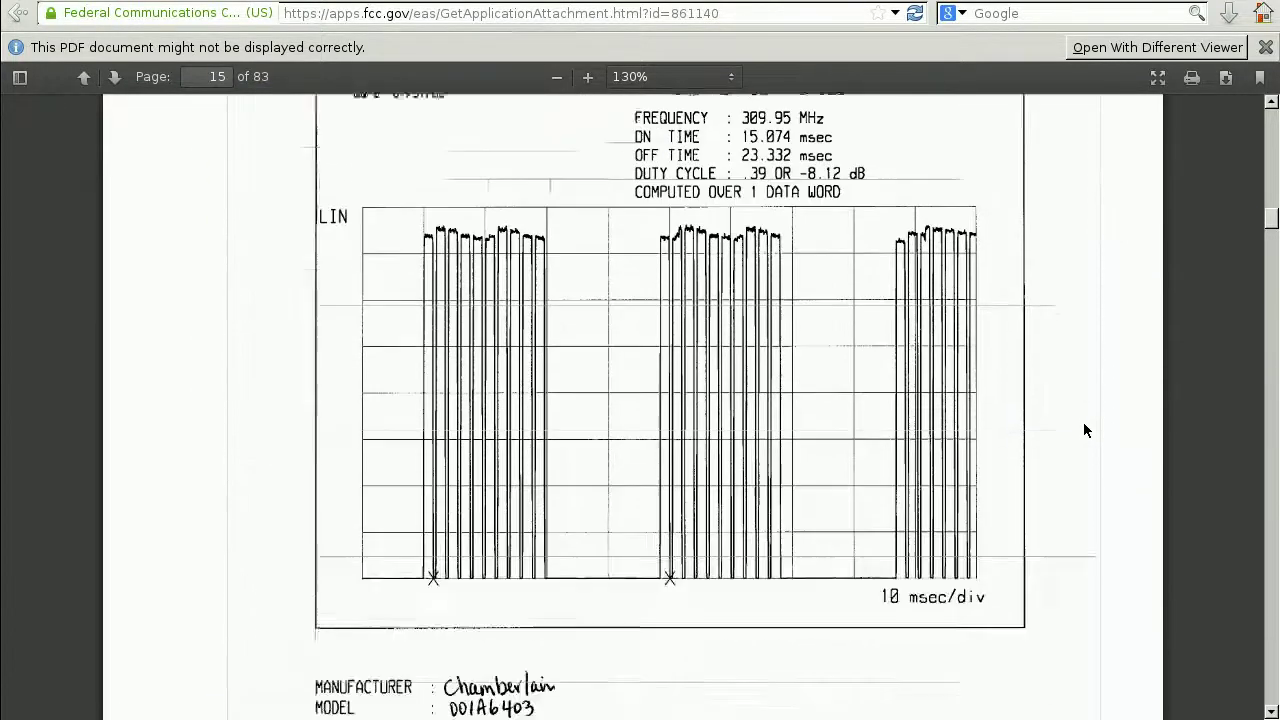
scroll(1084, 430, "down", 2)
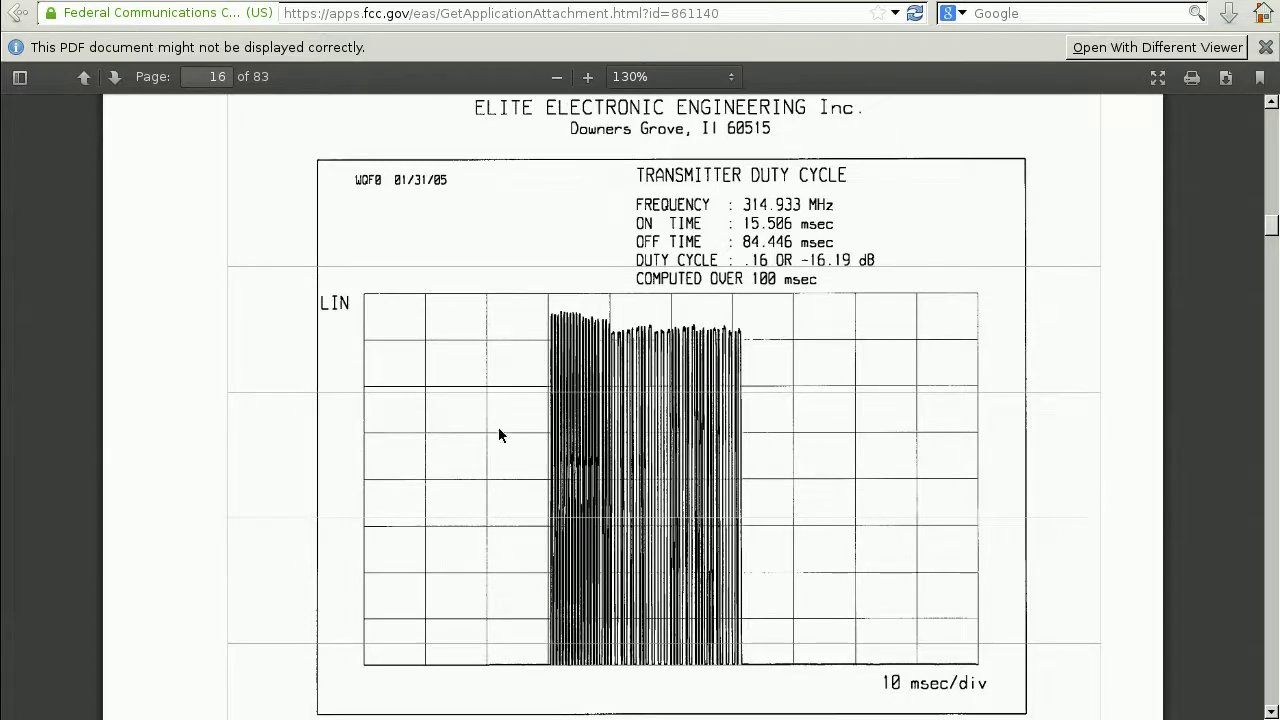
Examine the transmitter duty cycle plot and its timing values on page 17
scroll(1094, 439, "down", 20)
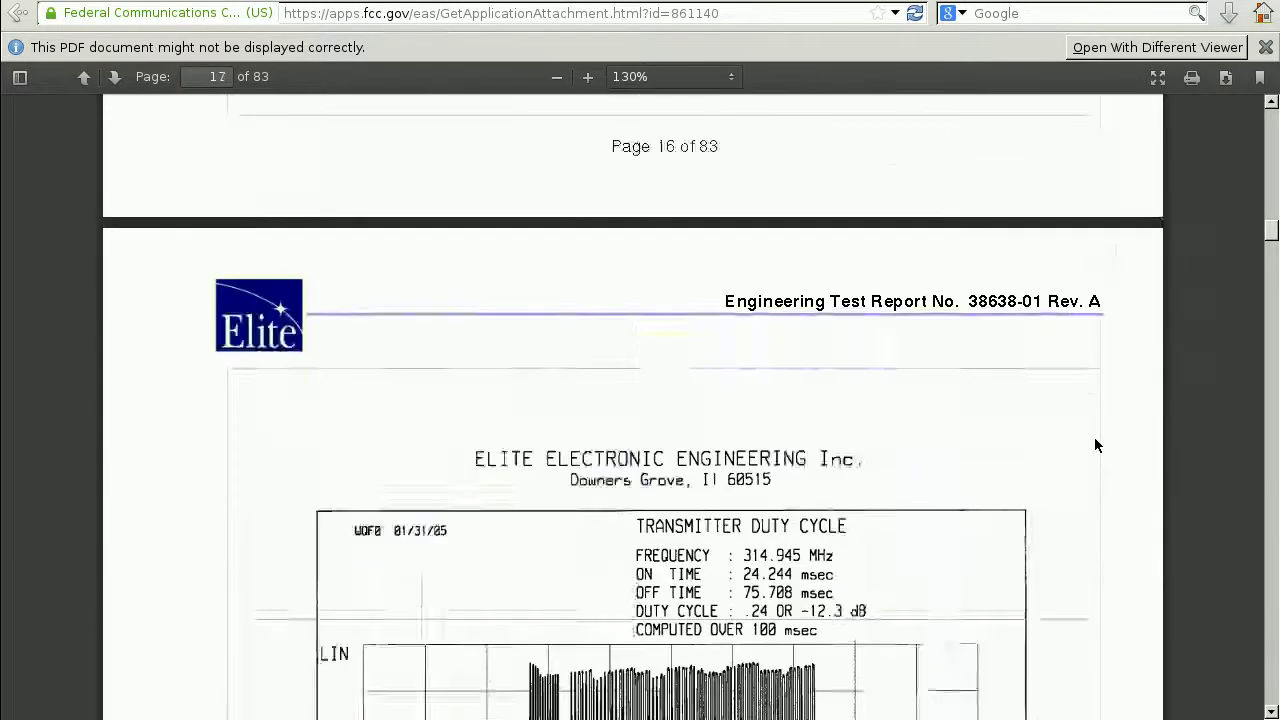
scroll(1094, 445, "down", 2)
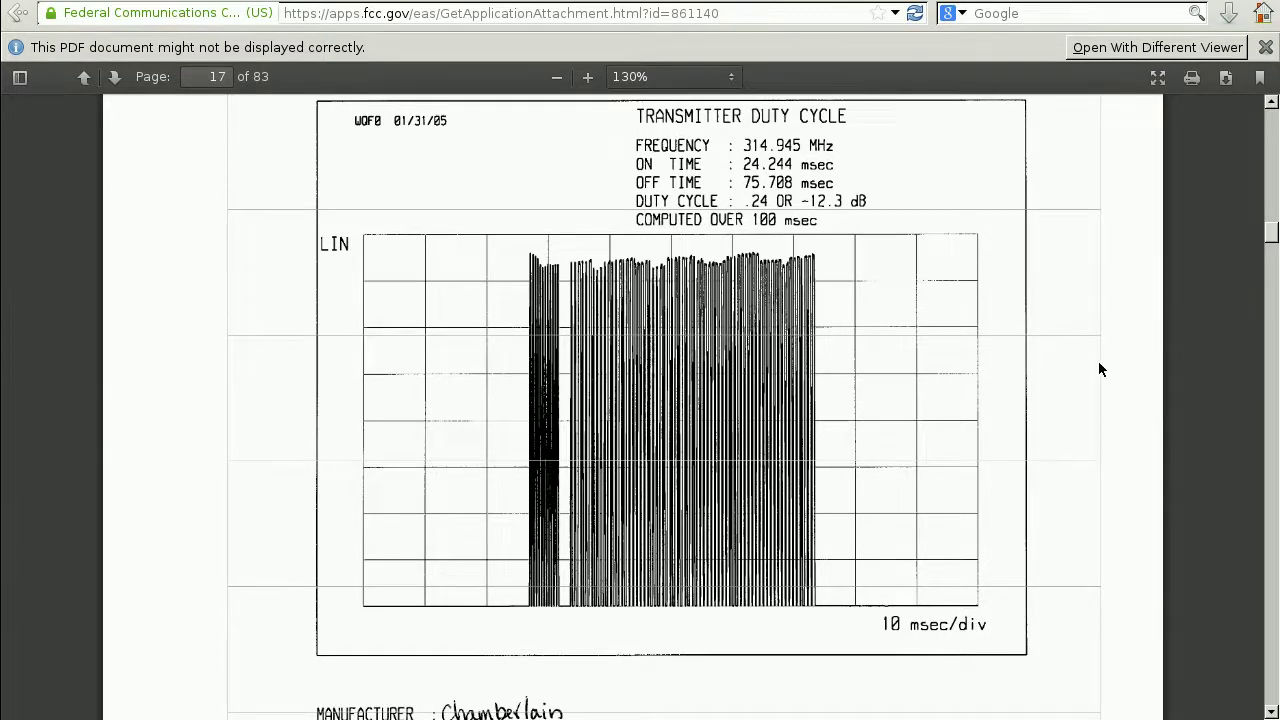
scroll(1098, 363, "down", 10)
scroll(1097, 363, "down", 4)
scroll(1091, 349, "up", 13)
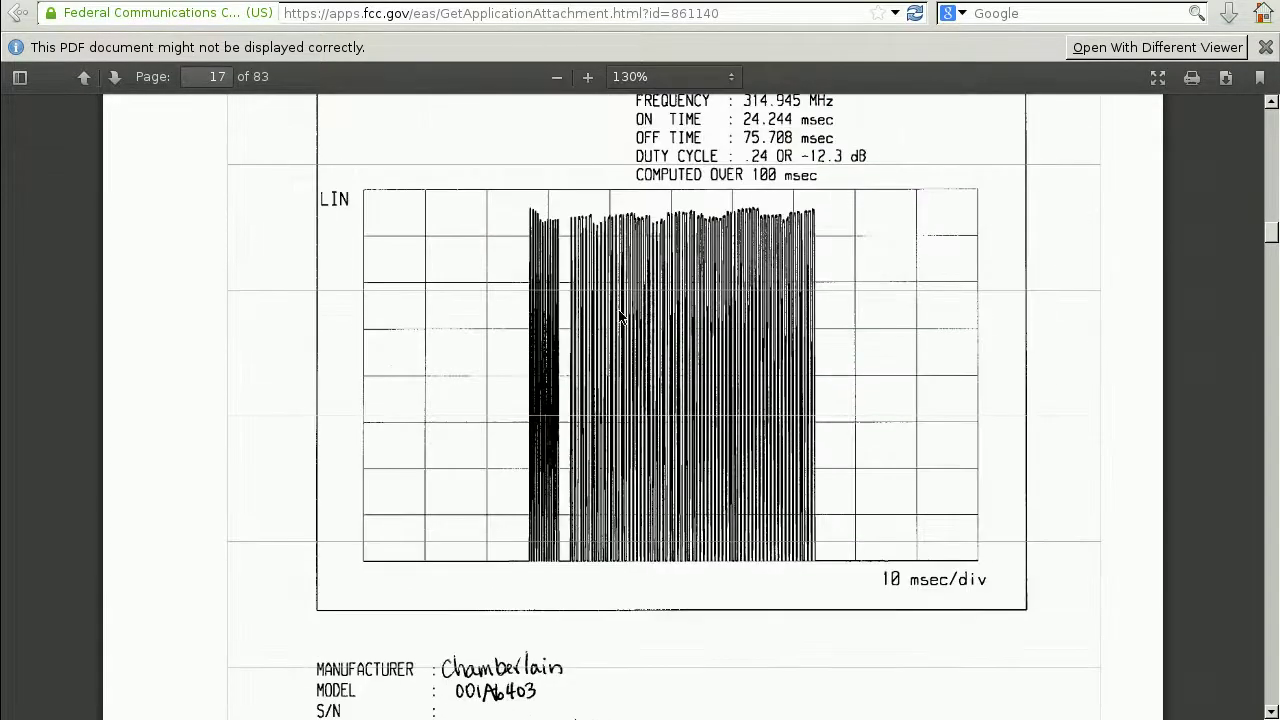
scroll(1094, 401, "down", 20)
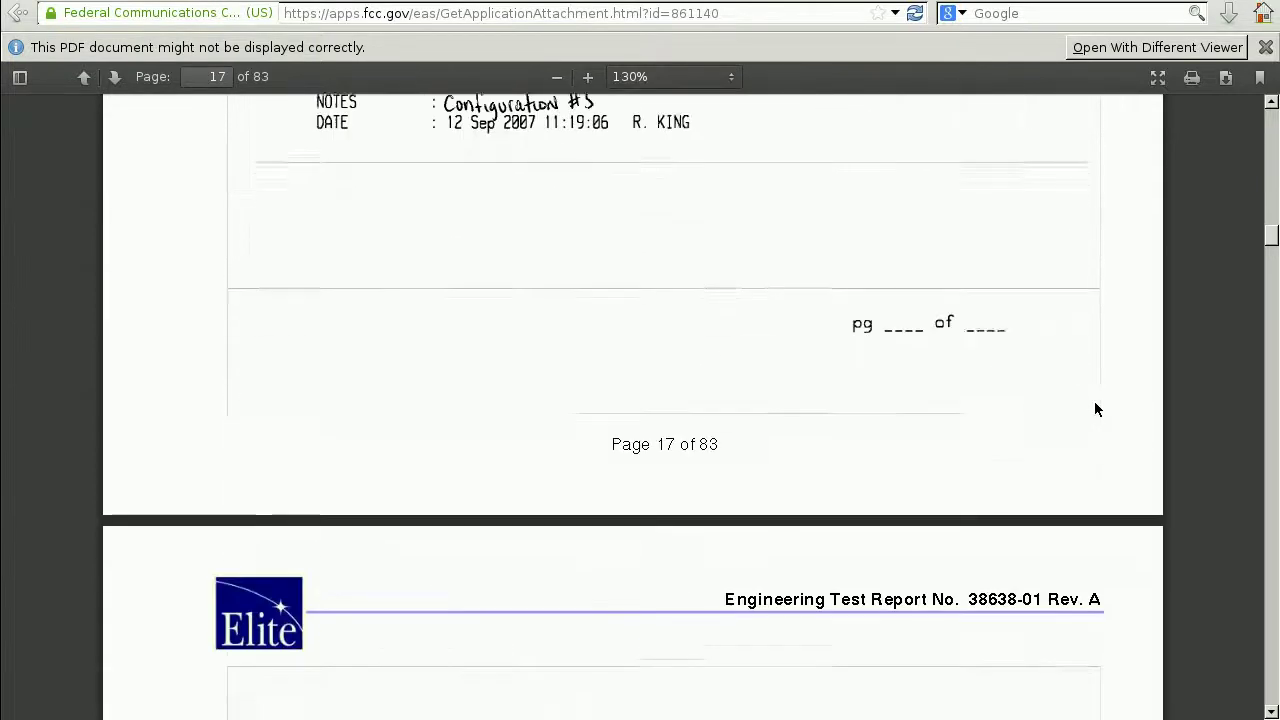
scroll(1094, 401, "up", 4)
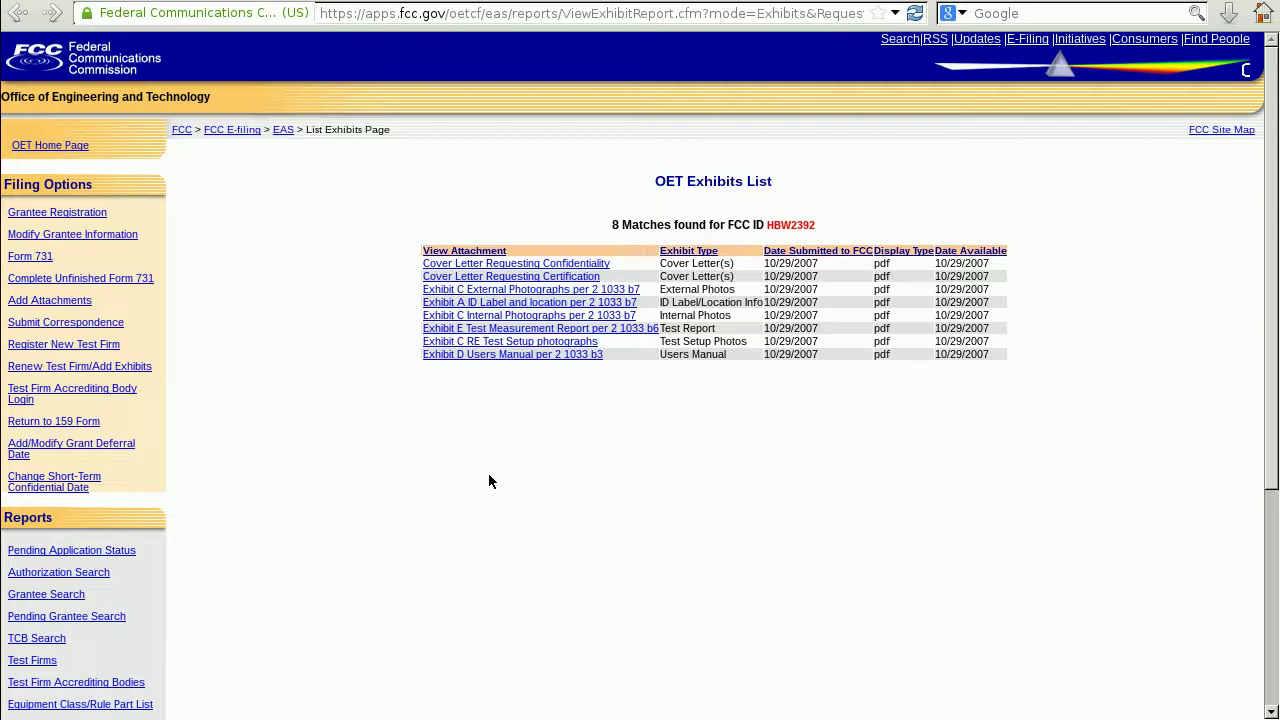
Run a grantee search for grantee code hbw and read the grantee name in the result
left_click(75, 598)
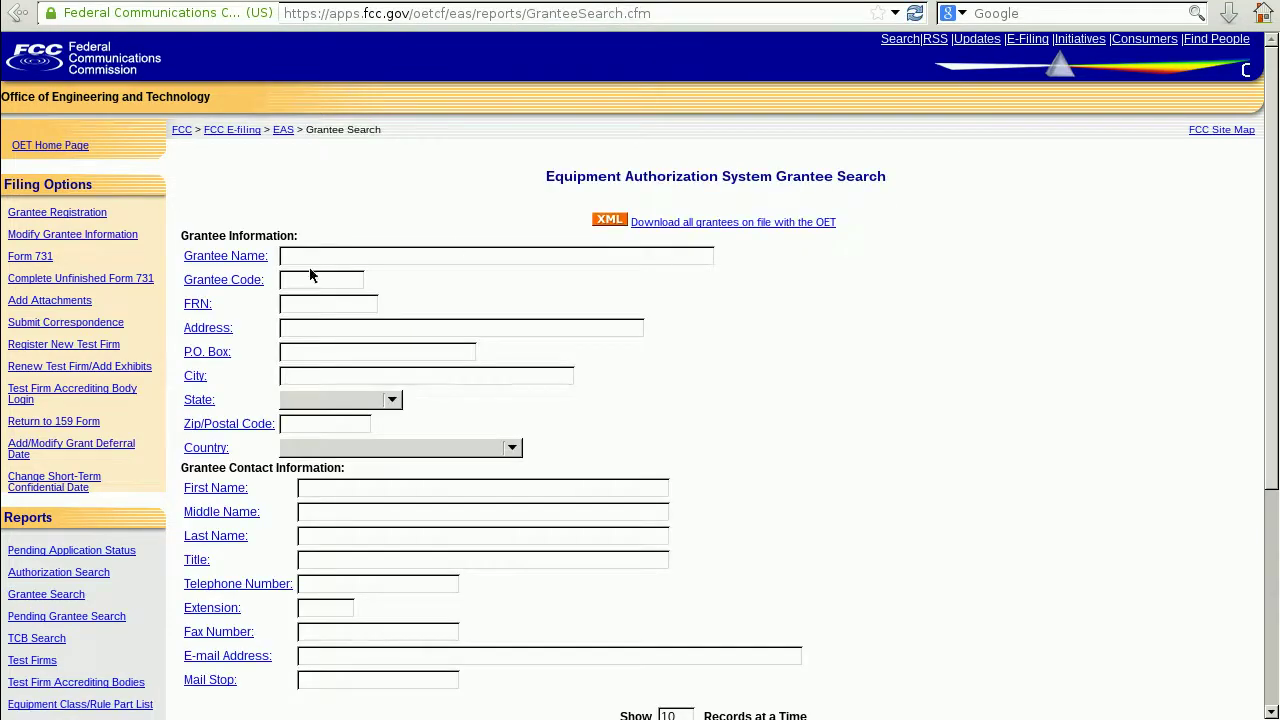
left_click(311, 279)
type("hbw")
scroll(893, 365, "down", 5)
left_click(683, 446)
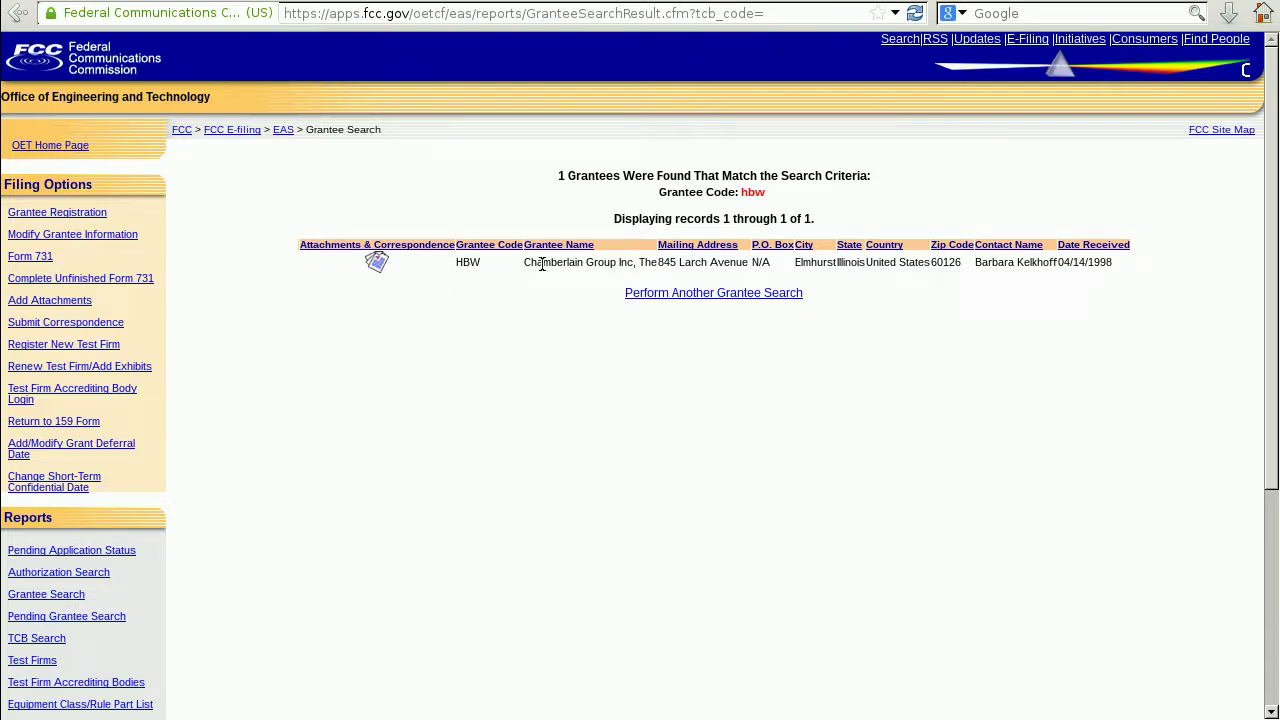
left_click_drag(524, 262, 587, 265)
left_click(590, 260)
Clear the grantee code, search for grantee name chamberlain instead, and locate the HBW code in the results
key("alt+Left")
scroll(540, 369, "up", 5)
double_click(313, 281)
key("BackSpace")
left_click(298, 252)
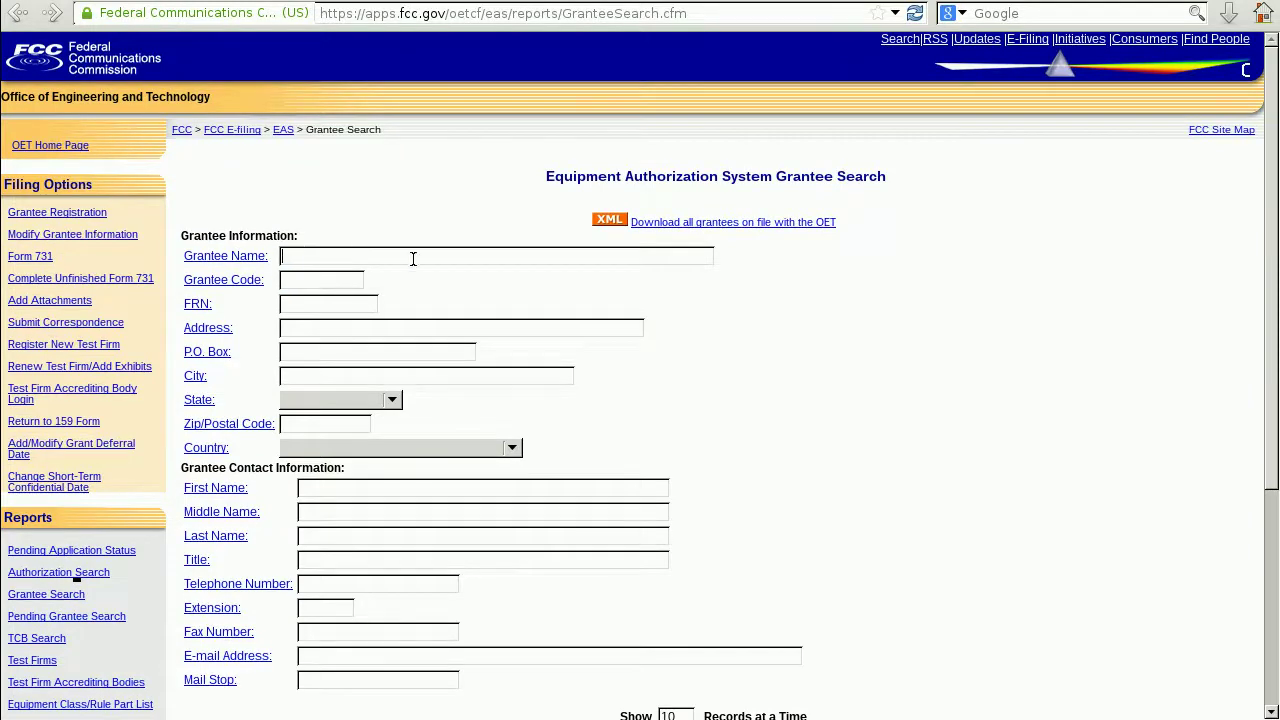
type("chamberlain")
scroll(696, 323, "down", 5)
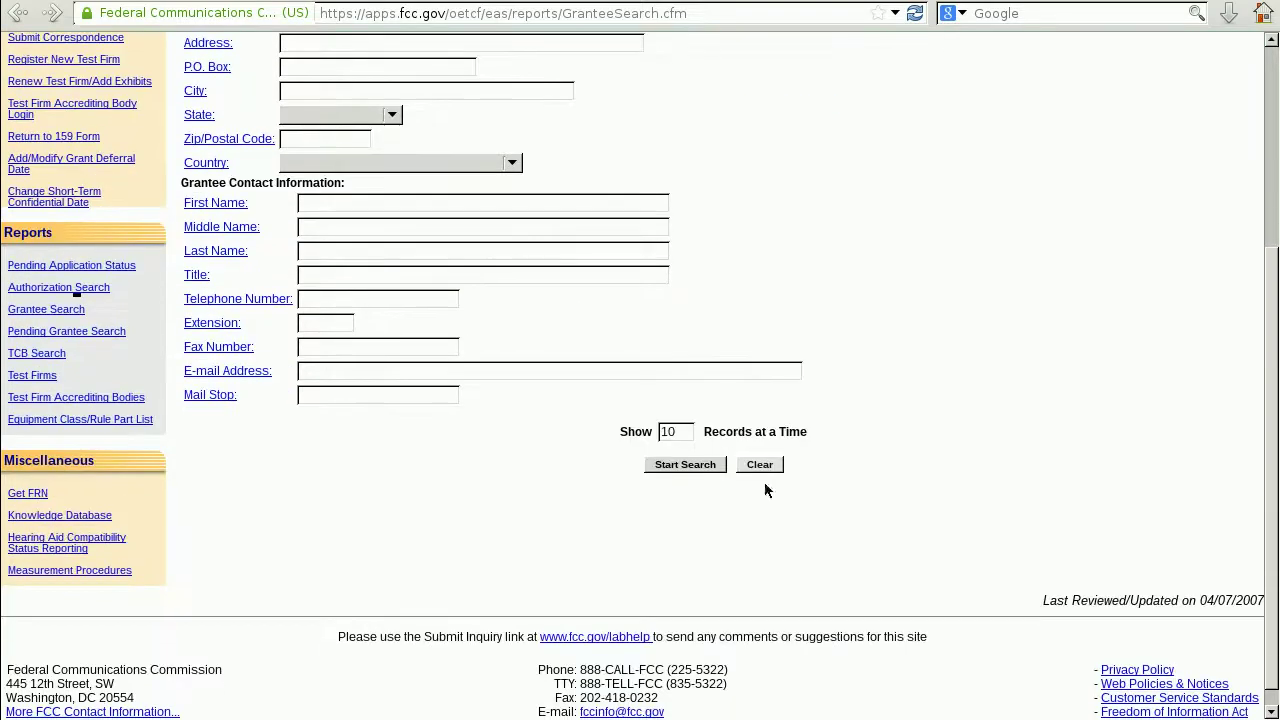
left_click(706, 466)
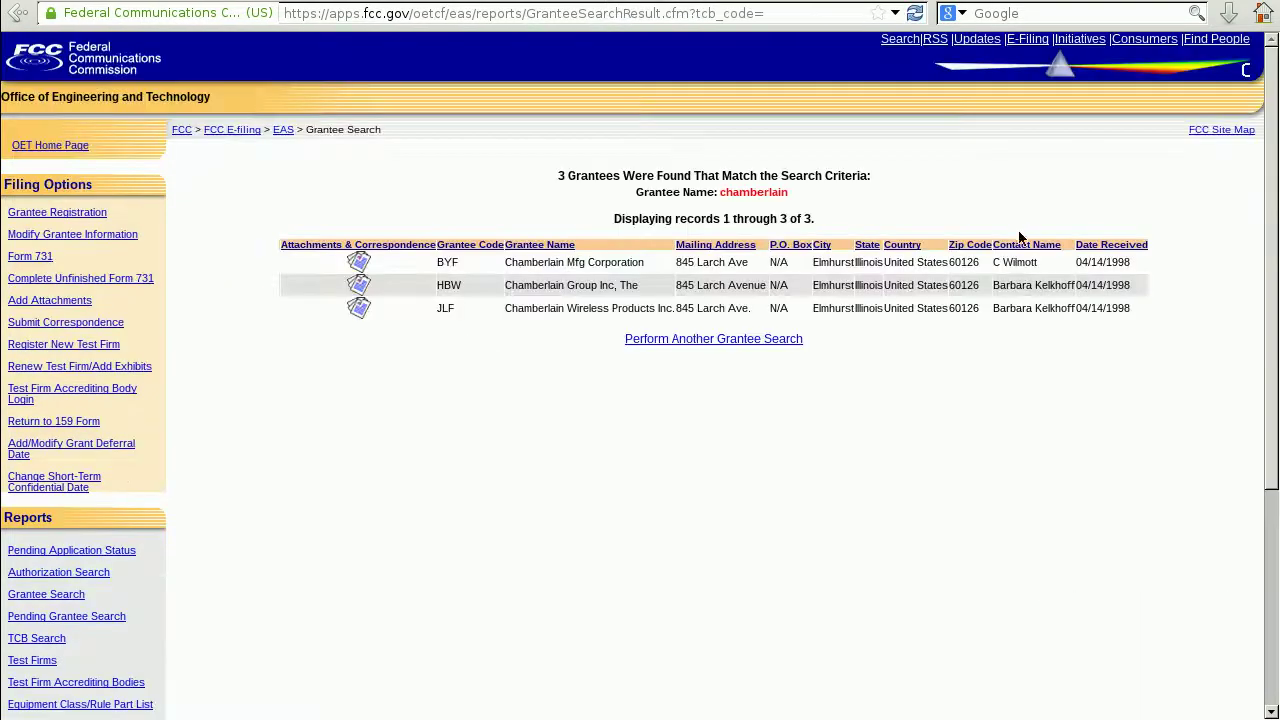
left_click_drag(463, 288, 437, 287)
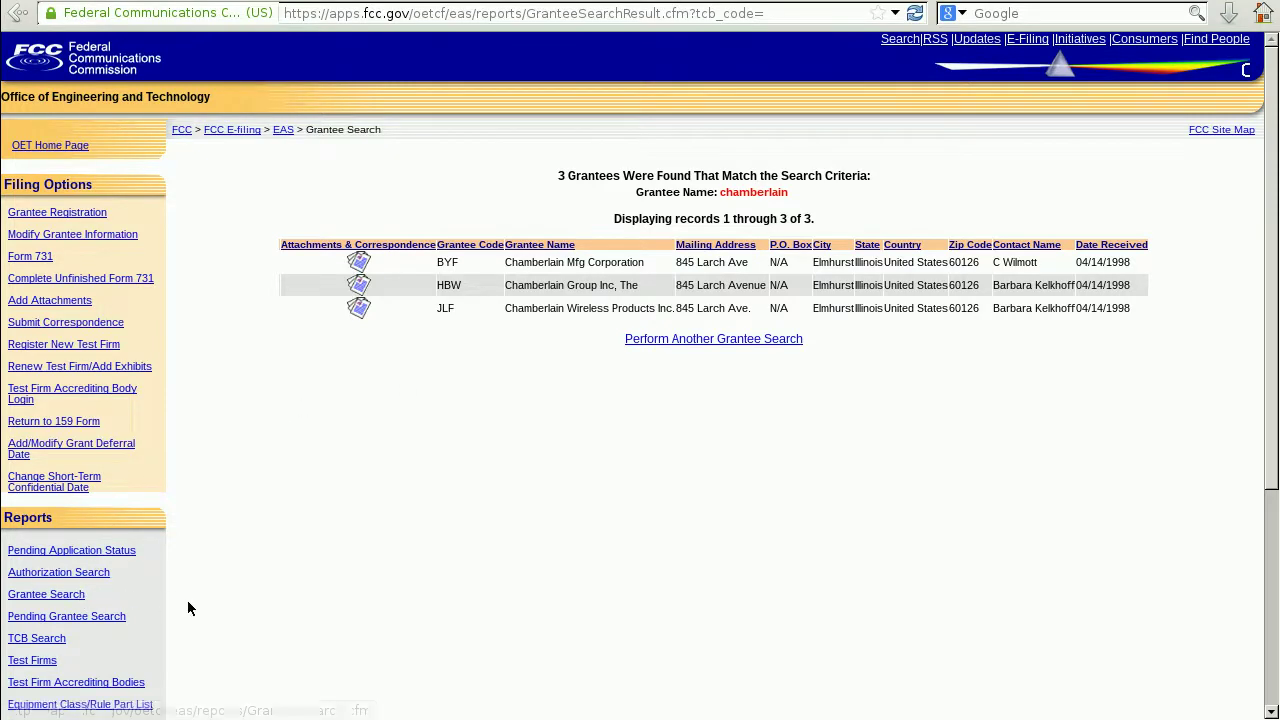
Run an equipment authorization search for grantee code HBW with no product code and check the number of records
left_click(67, 596)
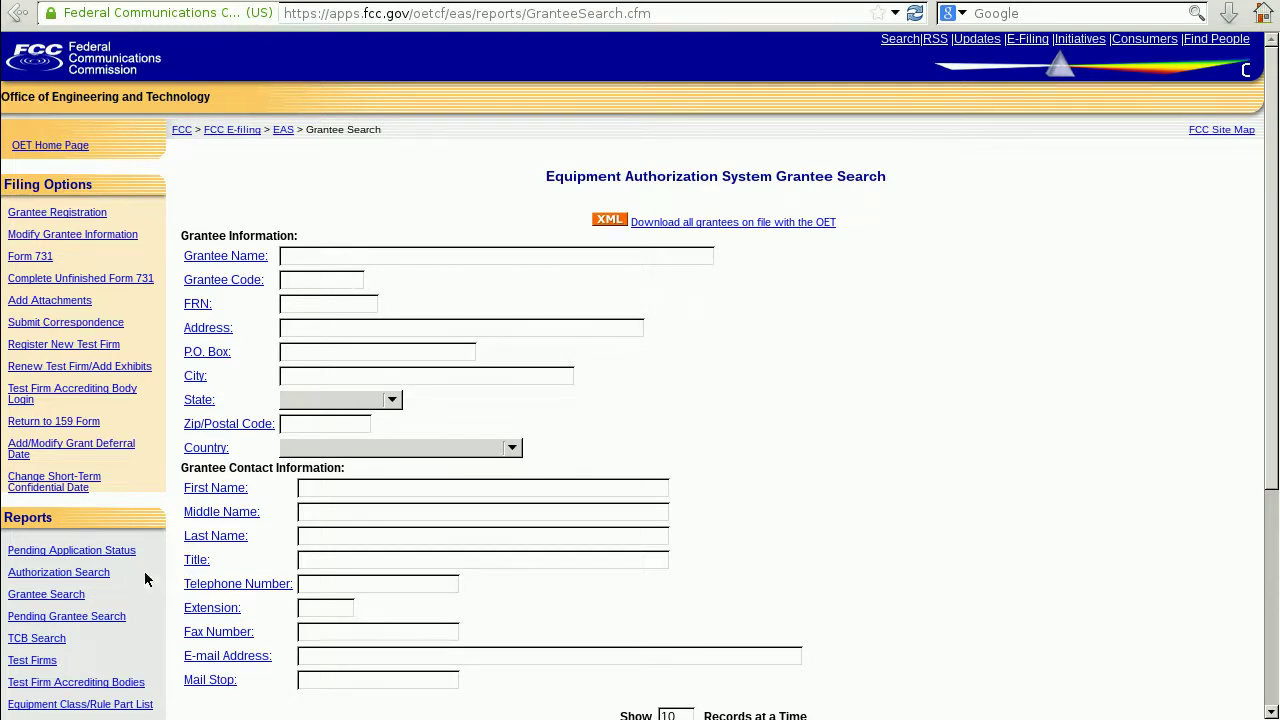
left_click(90, 573)
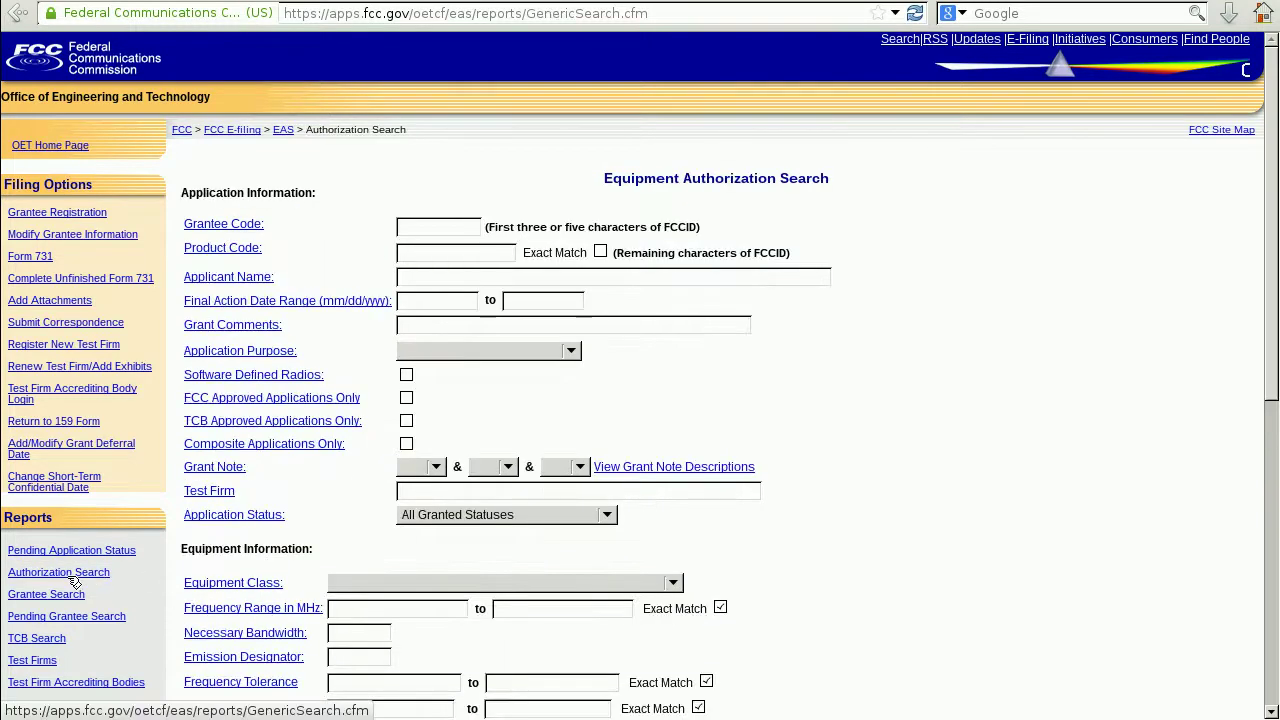
left_click(426, 230)
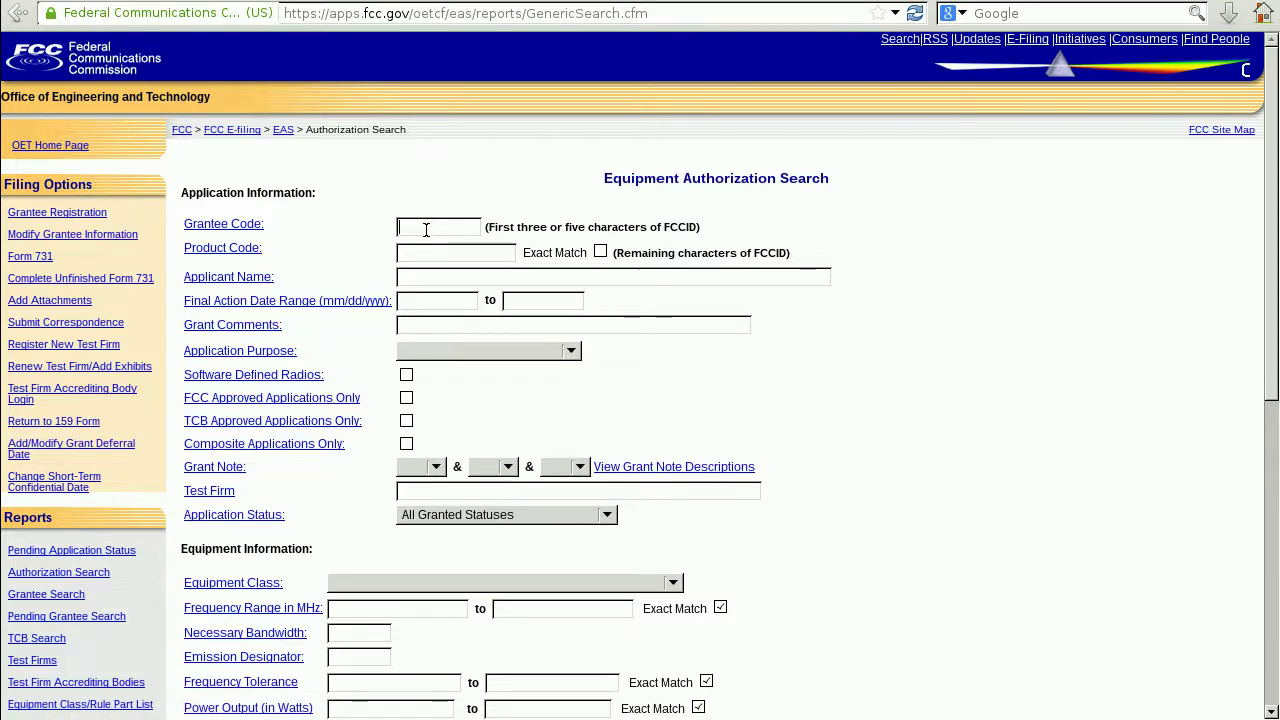
type("HBW")
left_click_drag(440, 226, 374, 221)
left_click(433, 251)
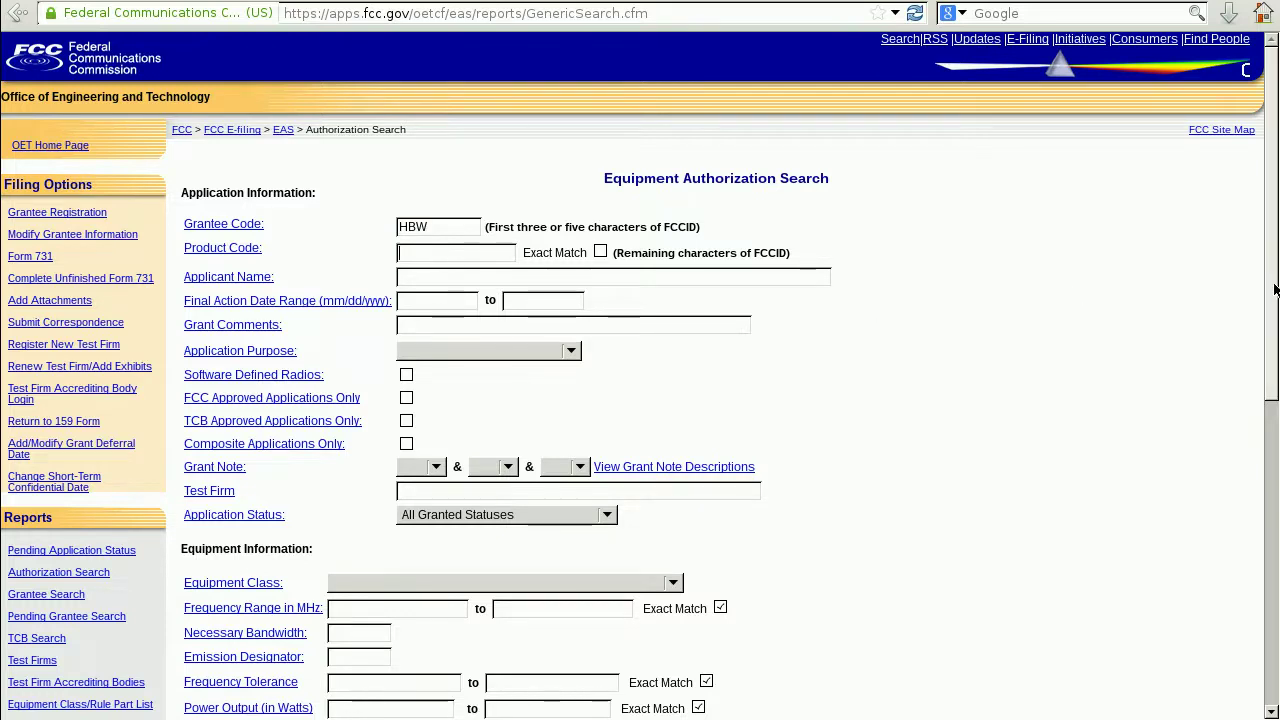
left_click_drag(1275, 289, 1275, 508)
left_click(693, 647)
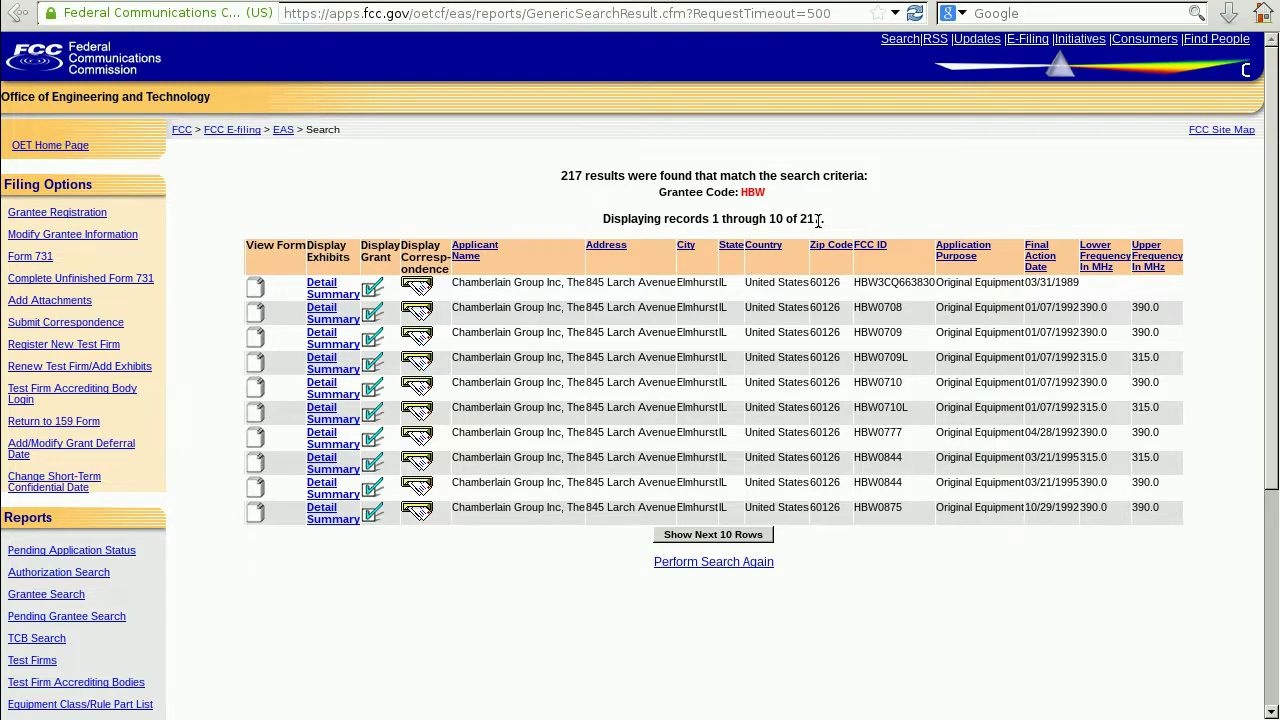
left_click_drag(797, 219, 826, 226)
mouse_move(829, 219)
left_mouse_down()
mouse_move(798, 218)
mouse_move(822, 214)
left_mouse_up()
Open the FCC ID search site fcc.io
left_click(858, 12)
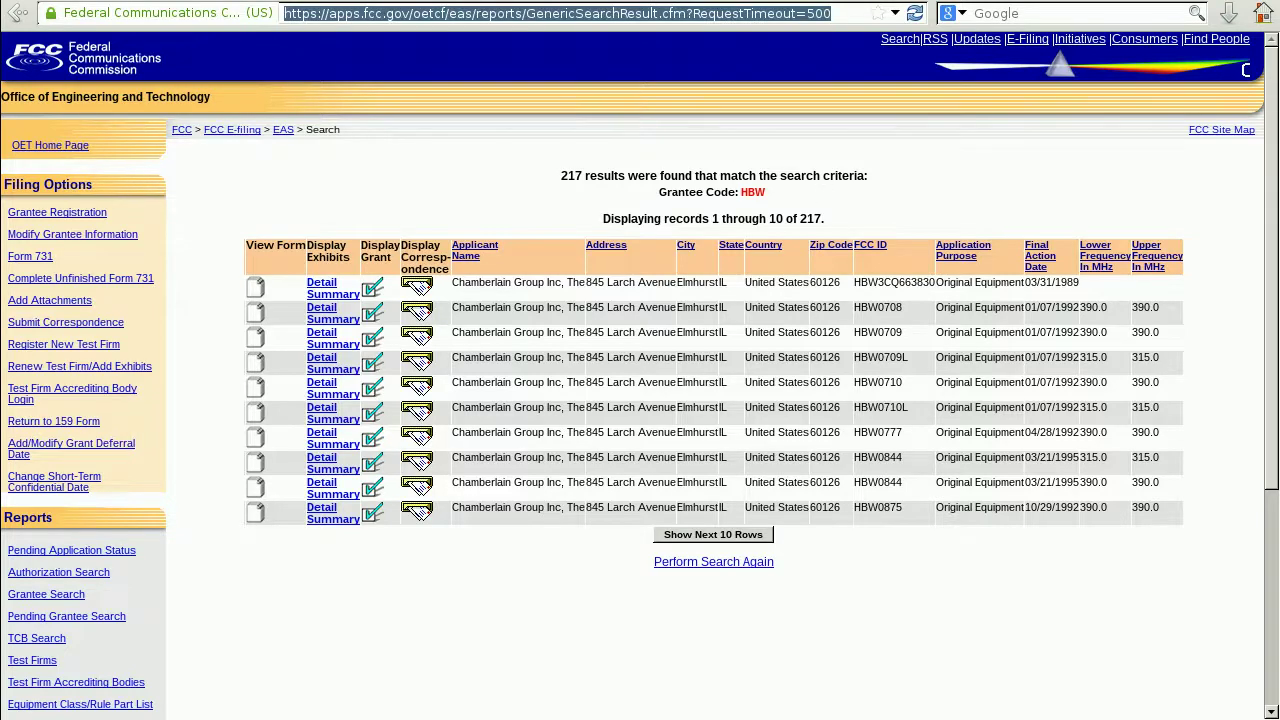
type("fcc.io")
key("Return")
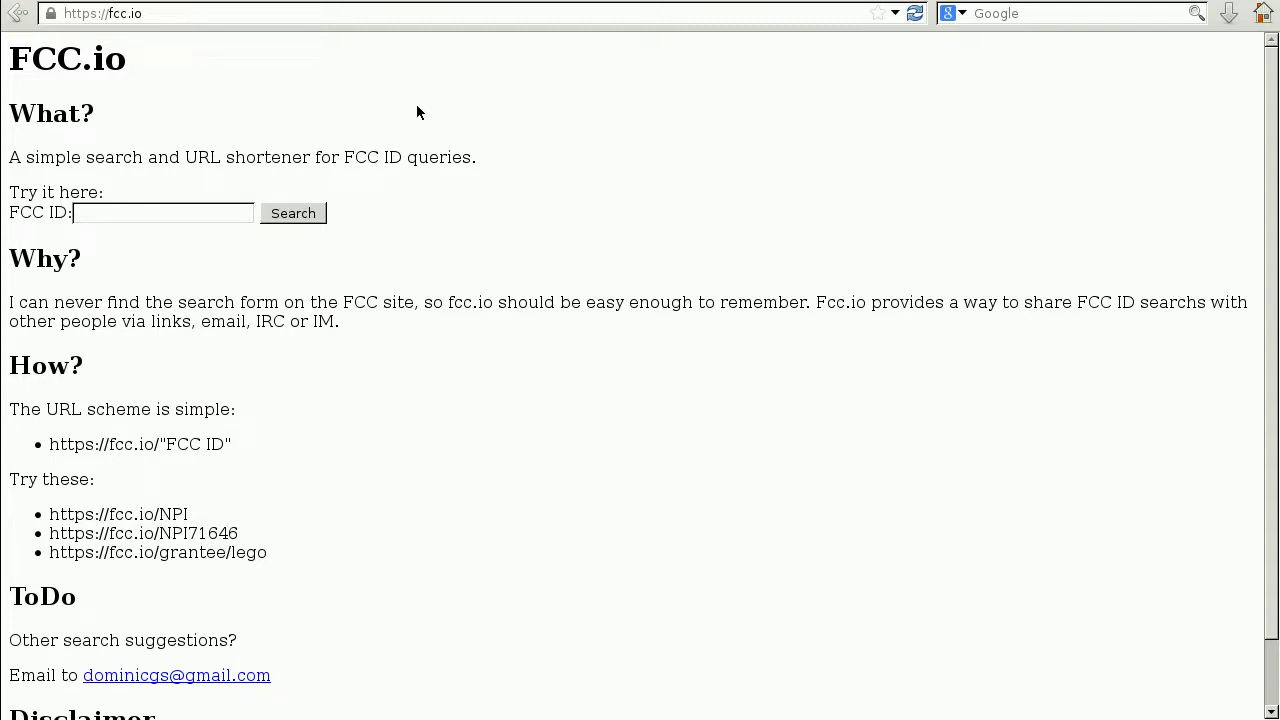
left_click(261, 13)
type("/HBW")
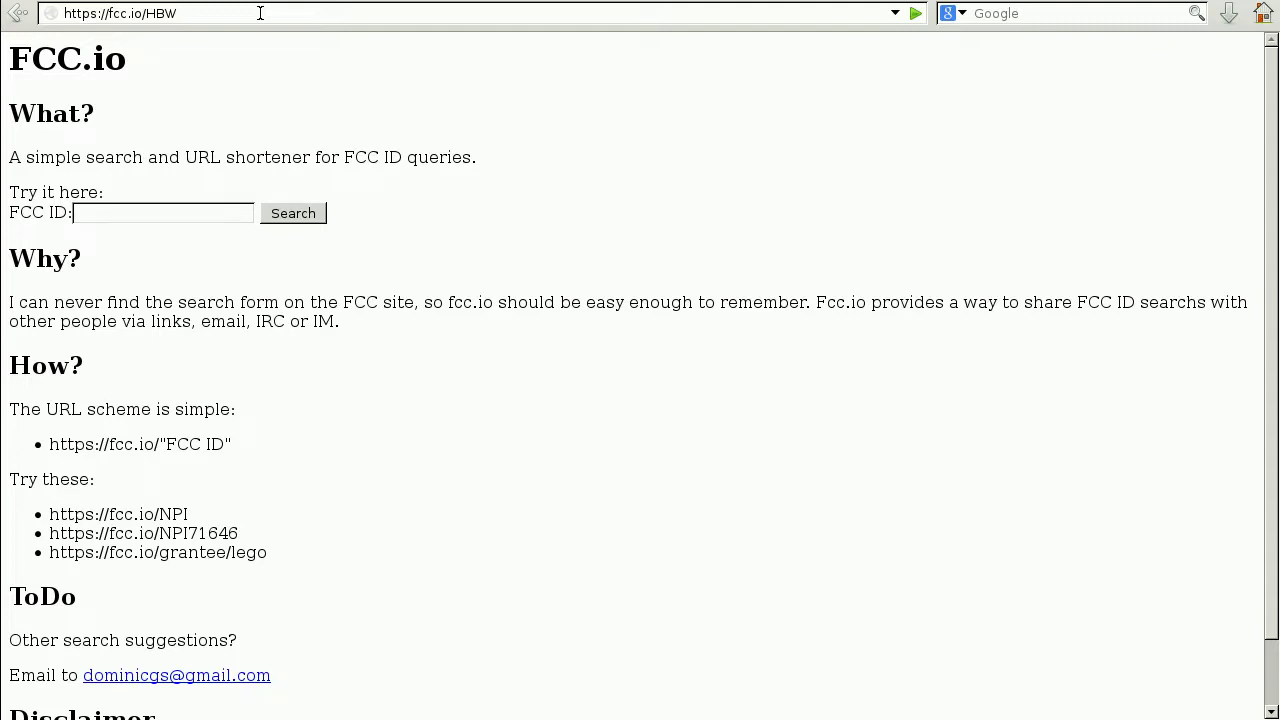
left_click(199, 13)
key("Return")
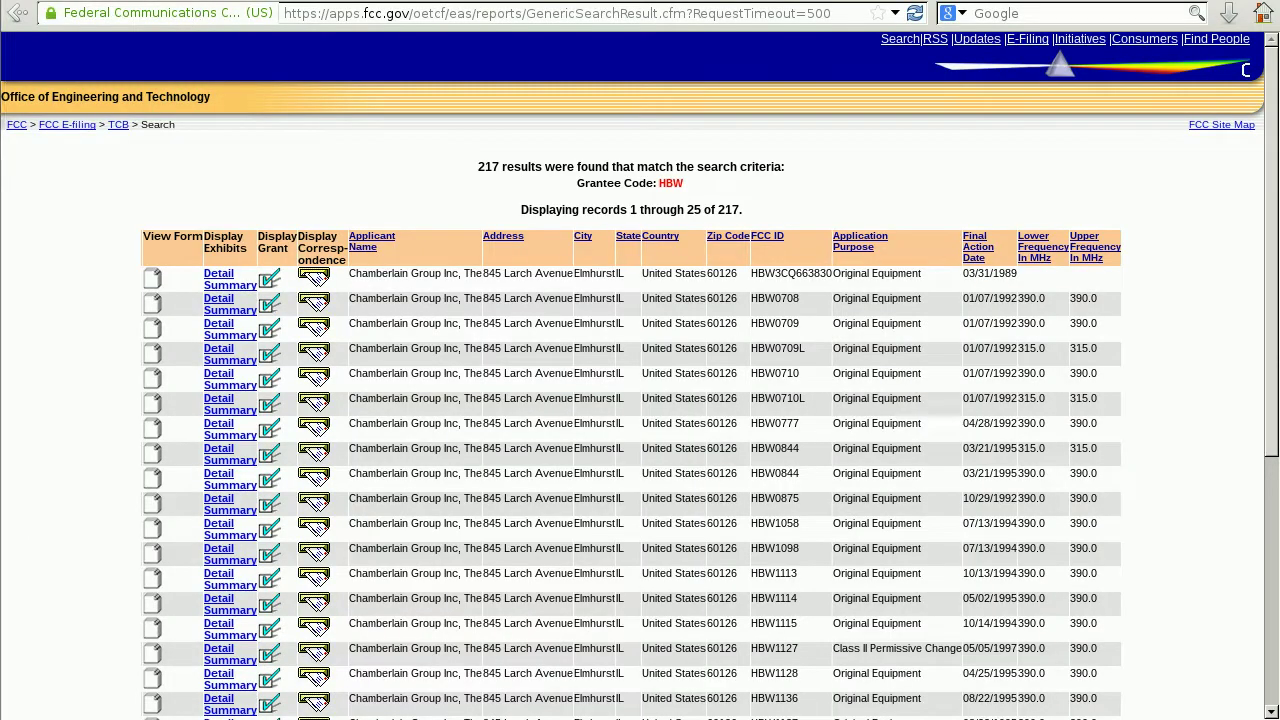
scroll(1168, 276, "down", 5)
scroll(1168, 276, "up", 5)
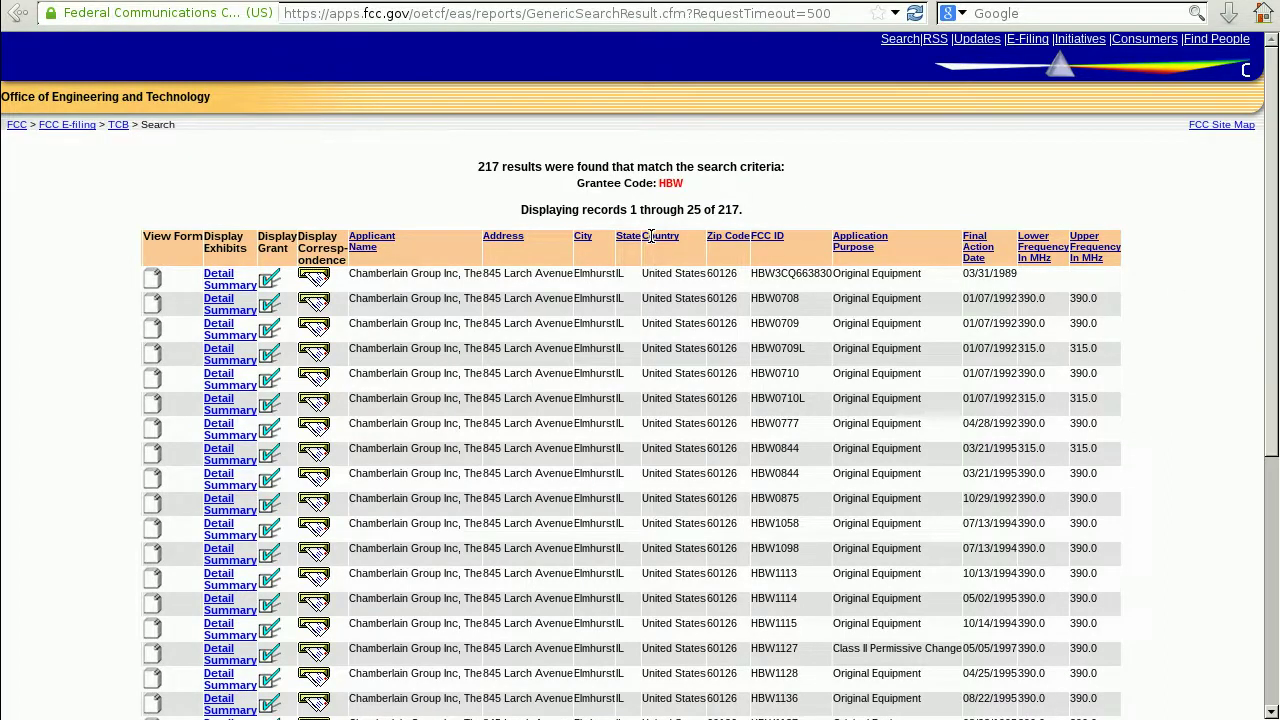
scroll(648, 232, "down", 3)
scroll(650, 240, "down", 2)
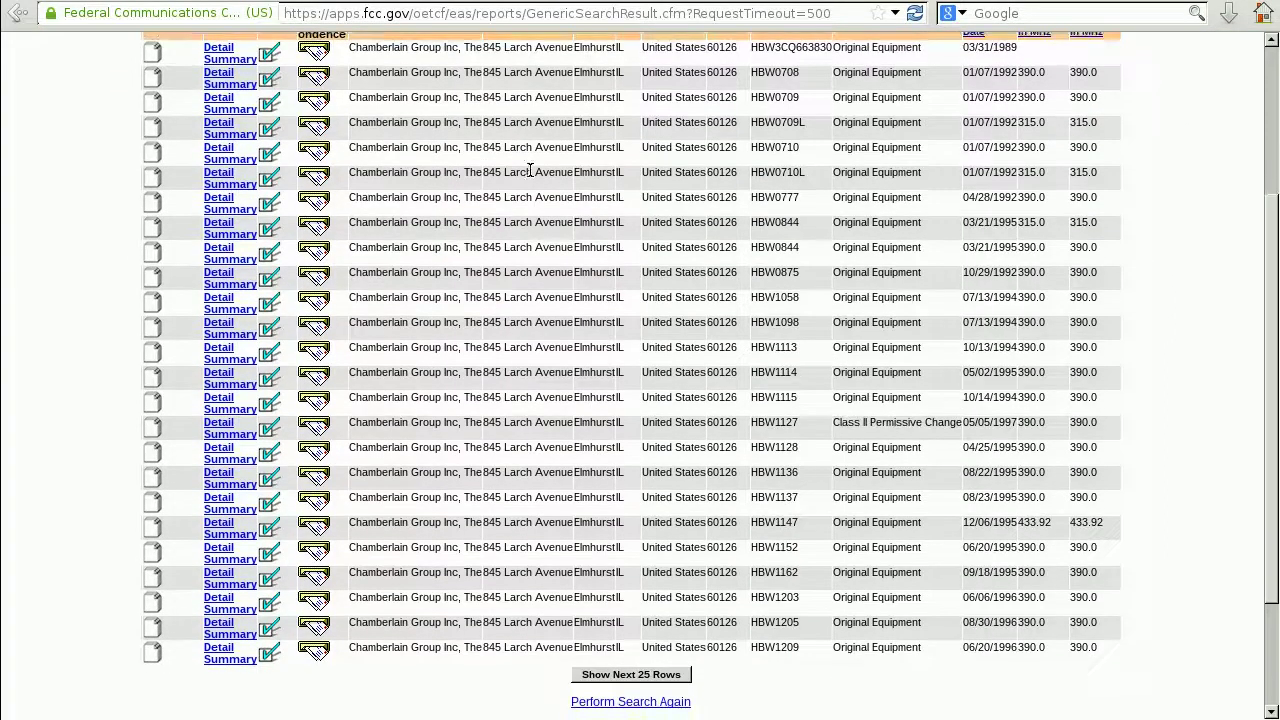
scroll(531, 171, "up", 4)
Look up the single device through the short address fcc.io/HBW0708 and check the FCC ID in the result
left_click(365, 14)
type("fcc.io/")
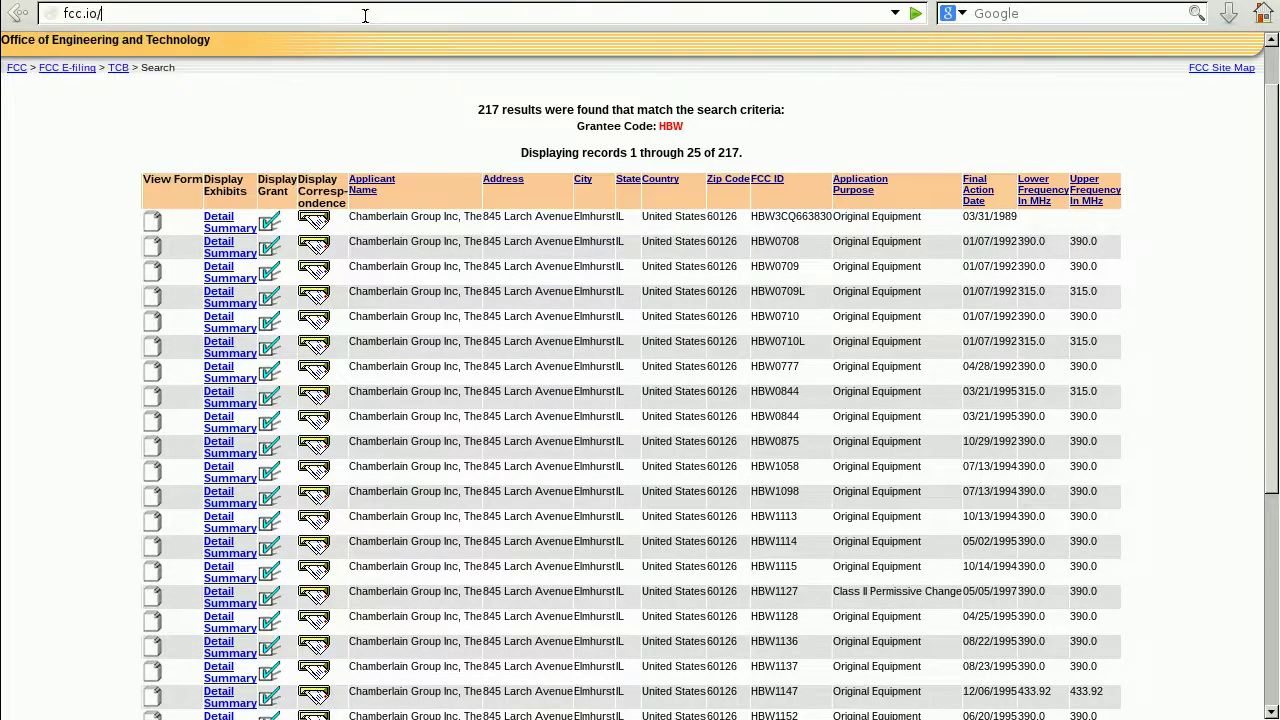
type("HBW0708")
key("Return")
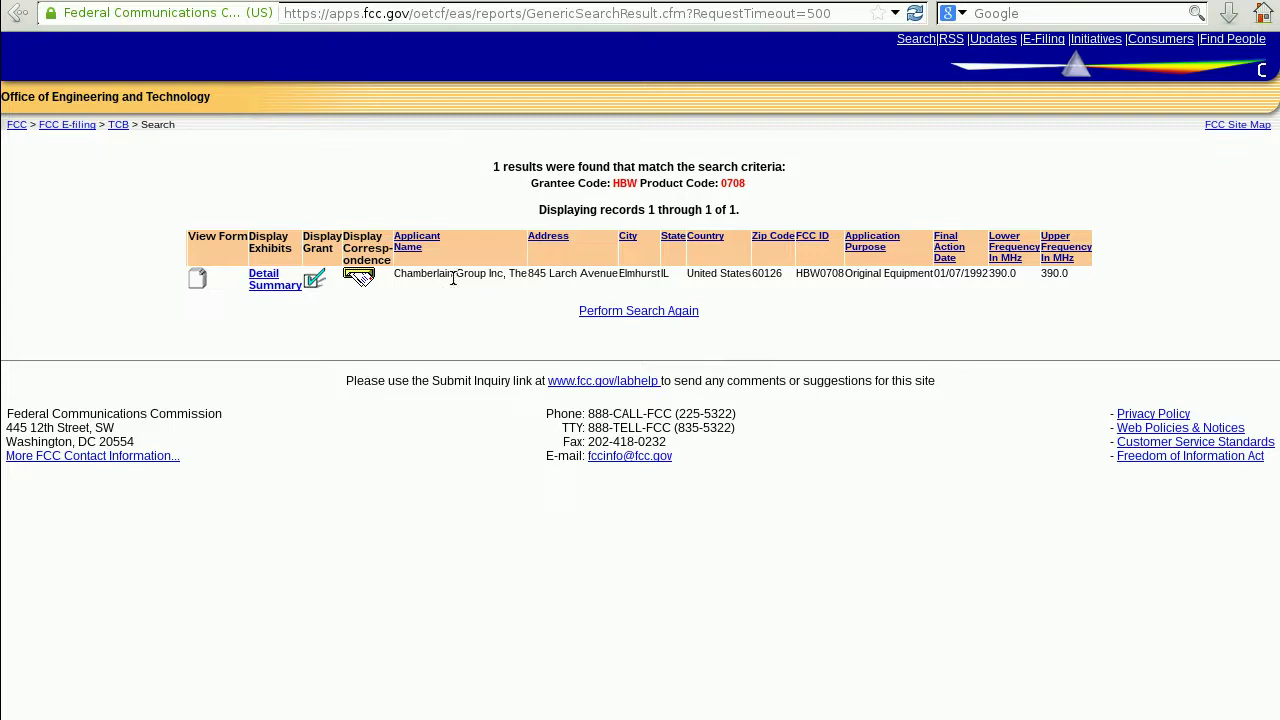
double_click(828, 272)
left_click(840, 298)
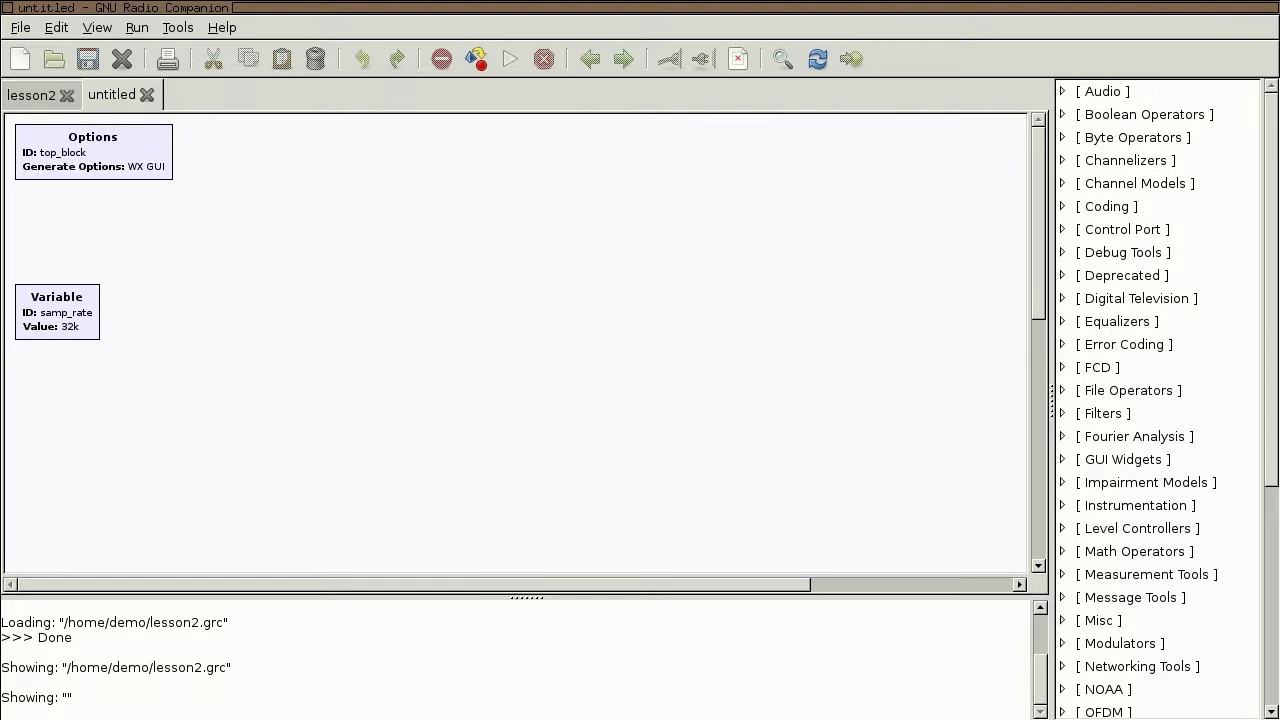
Switch to GNU Radio Companion, add an osmocom Source block beside the samp_rate variable in the untitled flowgraph, and collapse the Sources category
left_click_drag(1271, 457, 1270, 710)
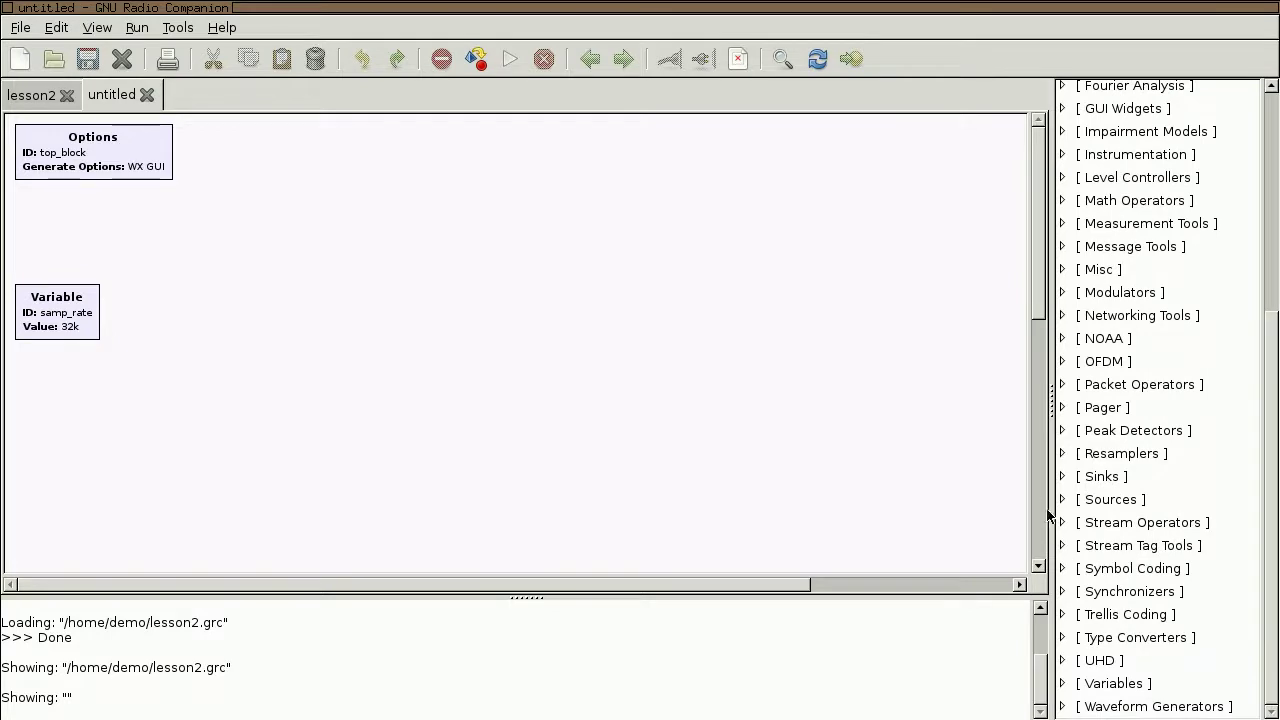
left_click(1062, 499)
left_click_drag(1150, 524, 301, 285)
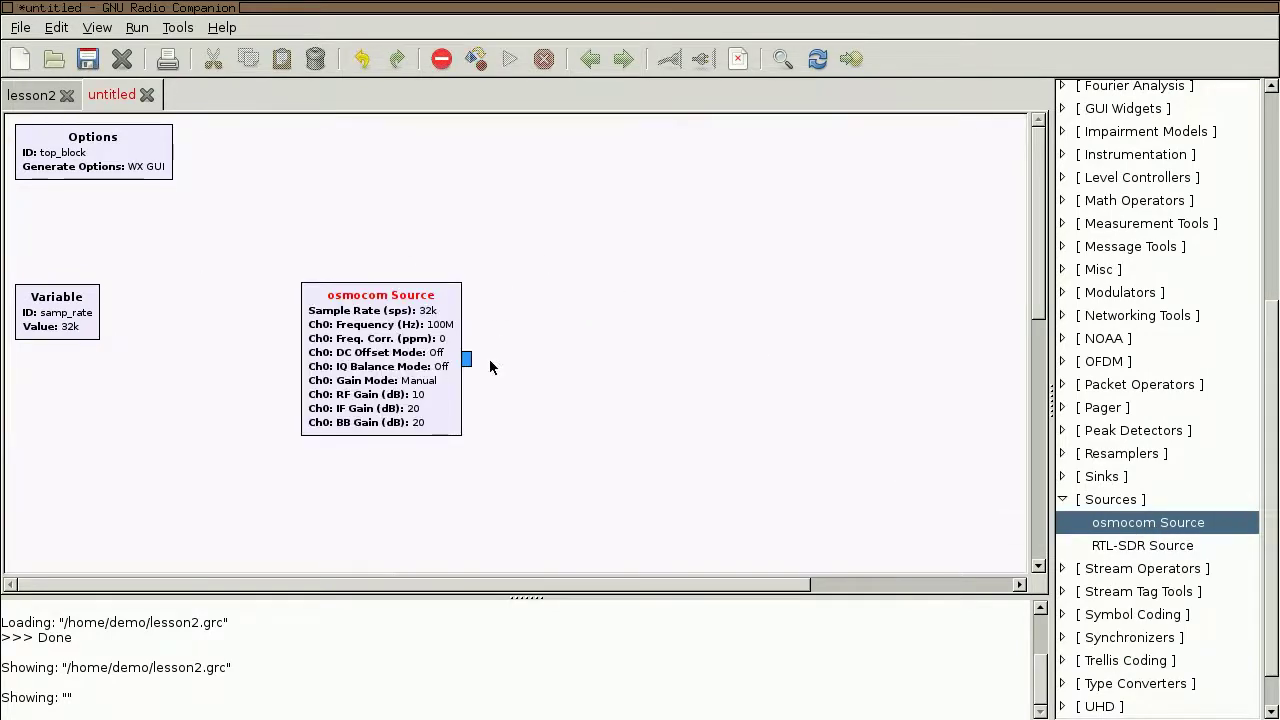
left_click(1064, 506)
scroll(1064, 506, "up", 5)
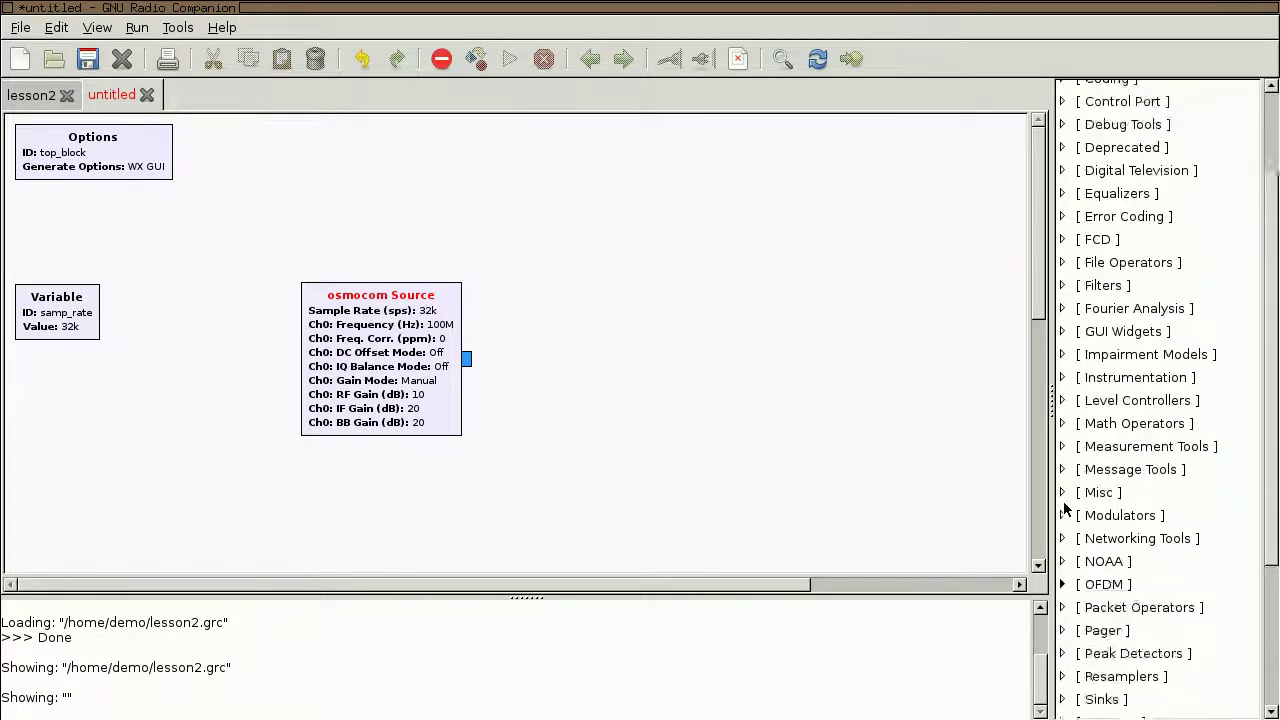
Add a WX GUI FFT Sink beside the osmocom Source and connect the source's output to the sink's input
left_click(1063, 506)
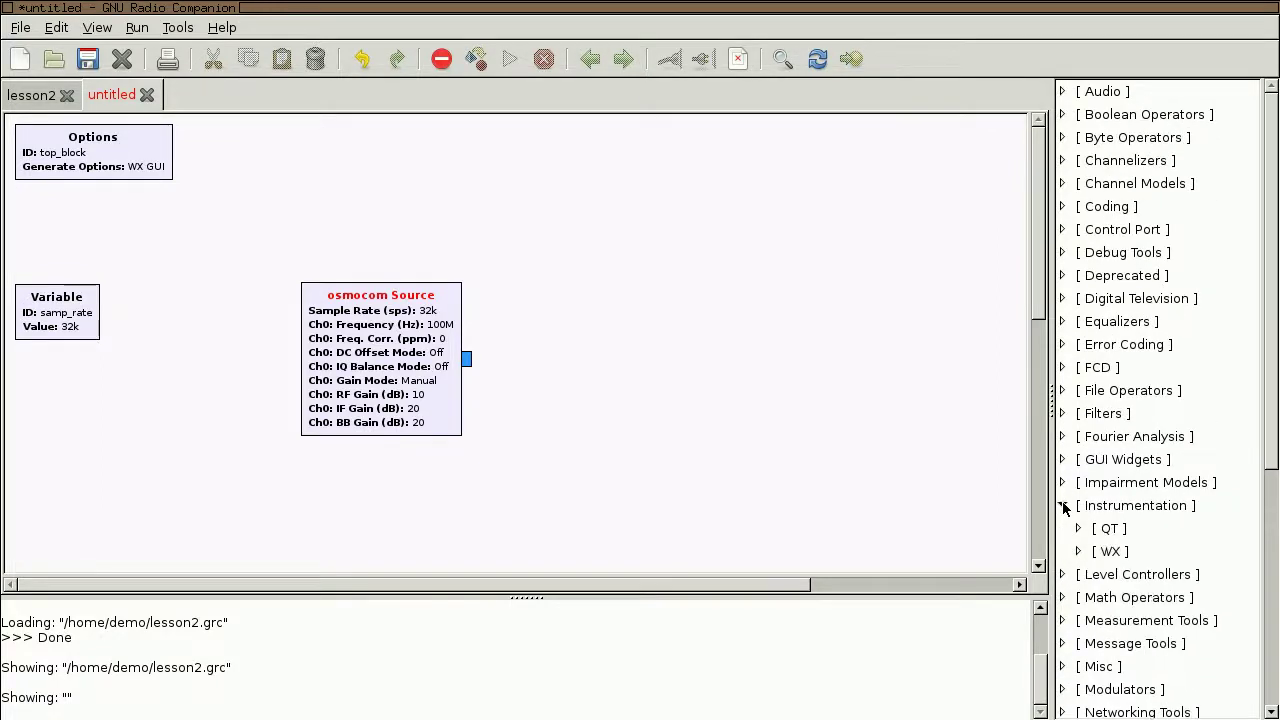
left_click(1078, 551)
left_click_drag(1186, 597, 760, 282)
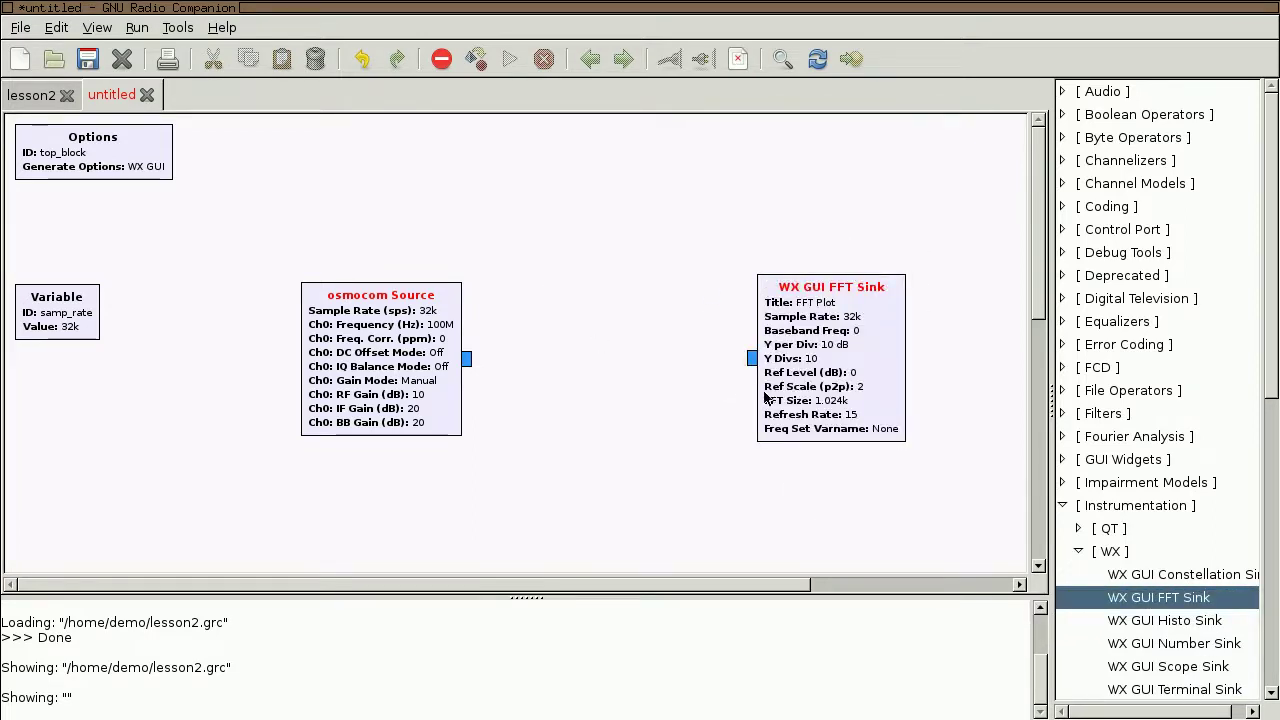
left_click_drag(816, 392, 656, 365)
left_click(472, 365)
left_click(591, 331)
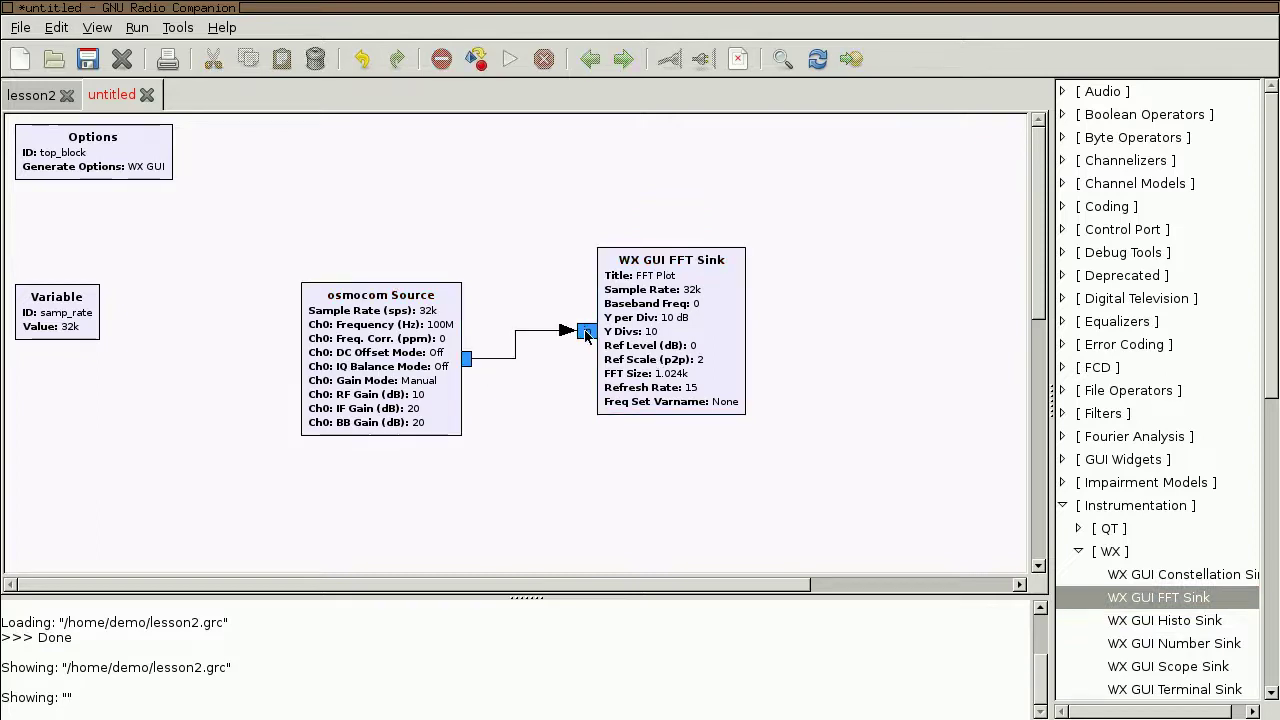
Set the value of the samp_rate variable to 2e6
double_click(89, 336)
left_click_drag(243, 93, 168, 91)
type("2")
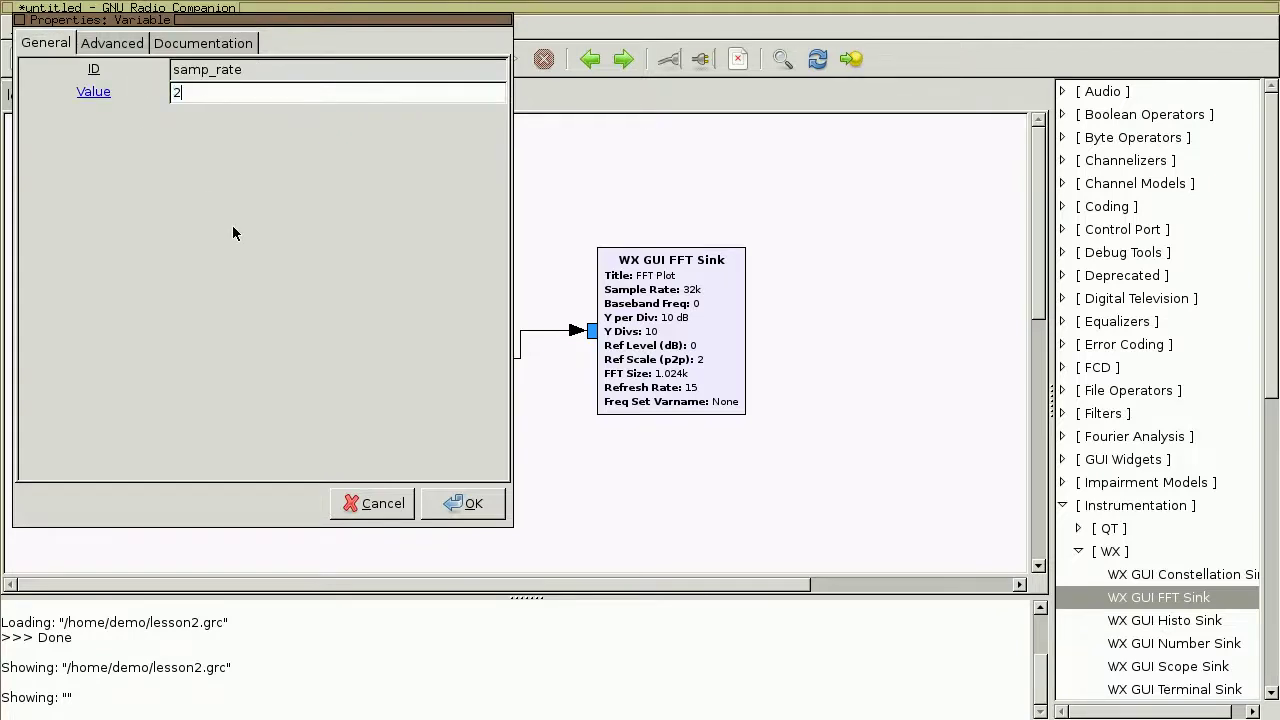
type("e6")
left_click(475, 505)
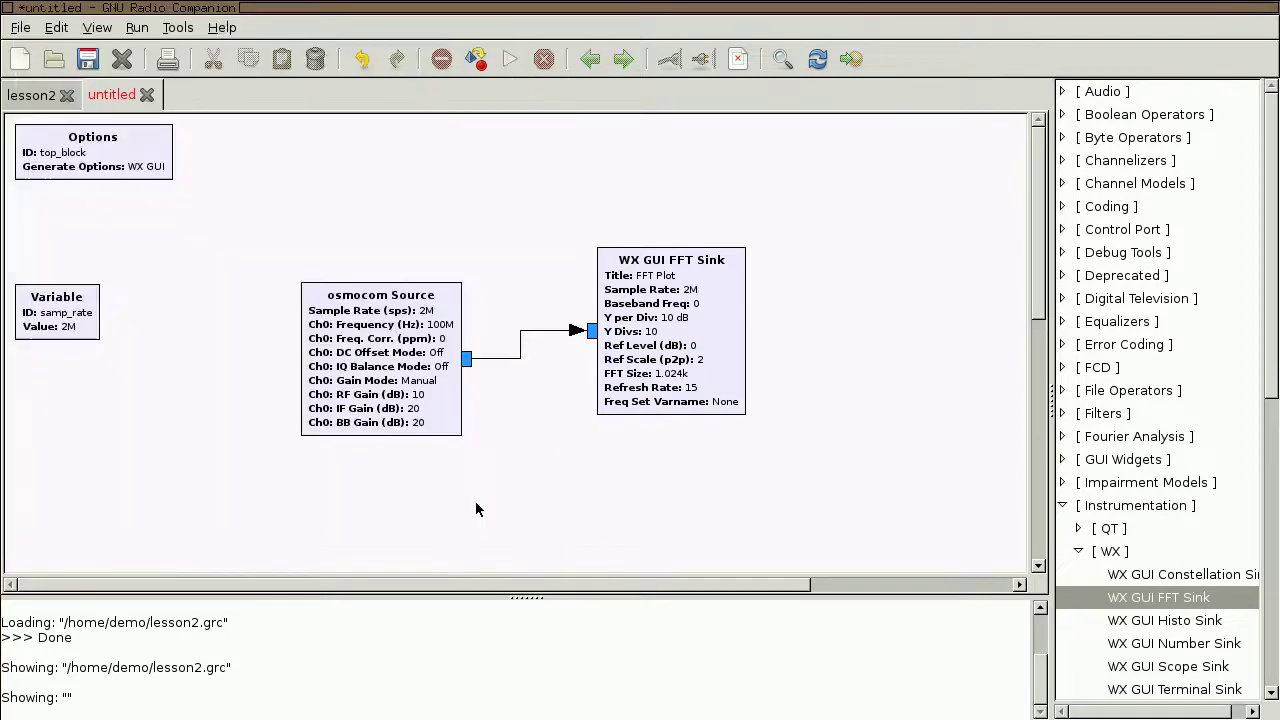
Set the osmocom Source's Ch0 RF gain to 0 dB and its Ch0 frequency to the variable freq
double_click(460, 316)
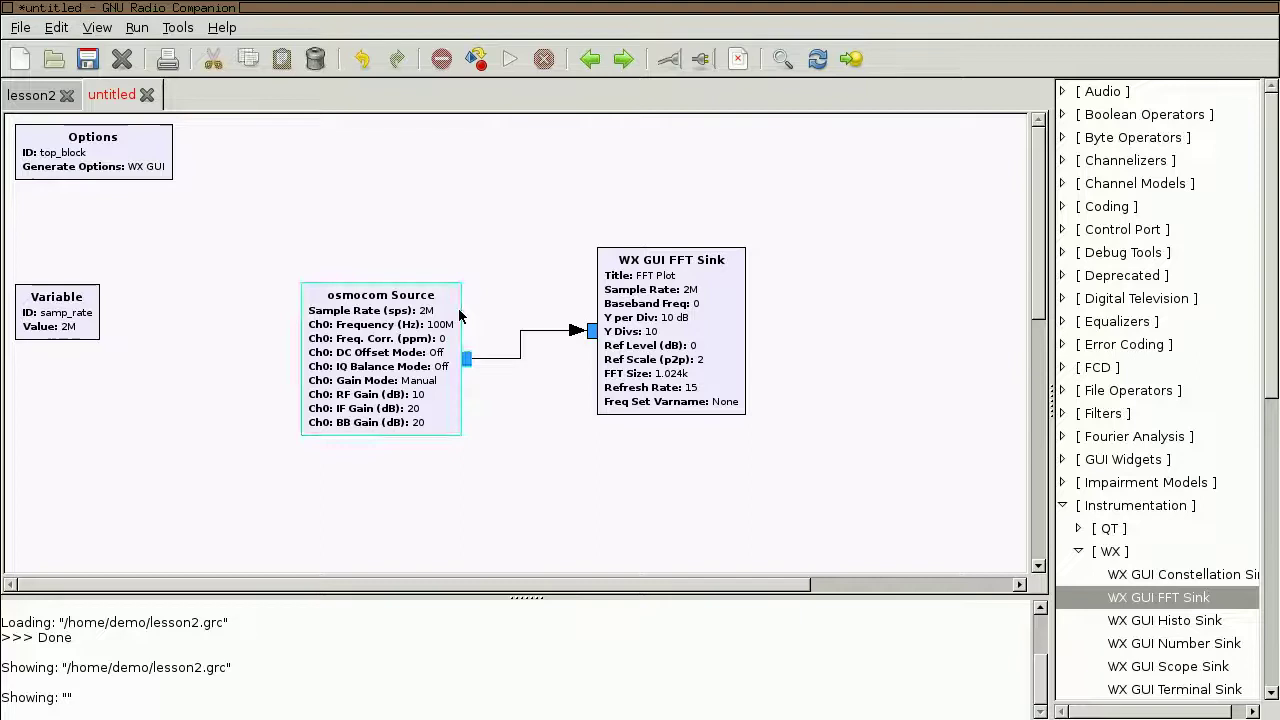
left_click(218, 310)
double_click(218, 310)
type("0")
left_click(211, 333)
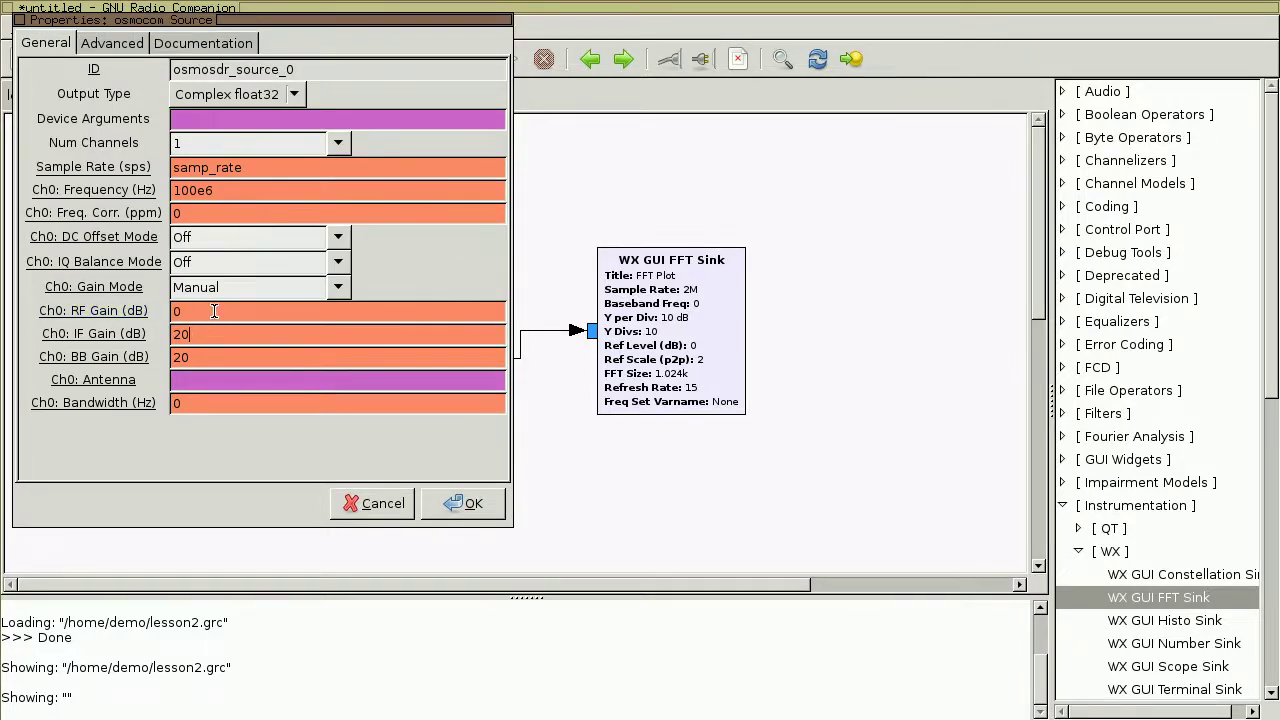
left_click_drag(245, 190, 166, 190)
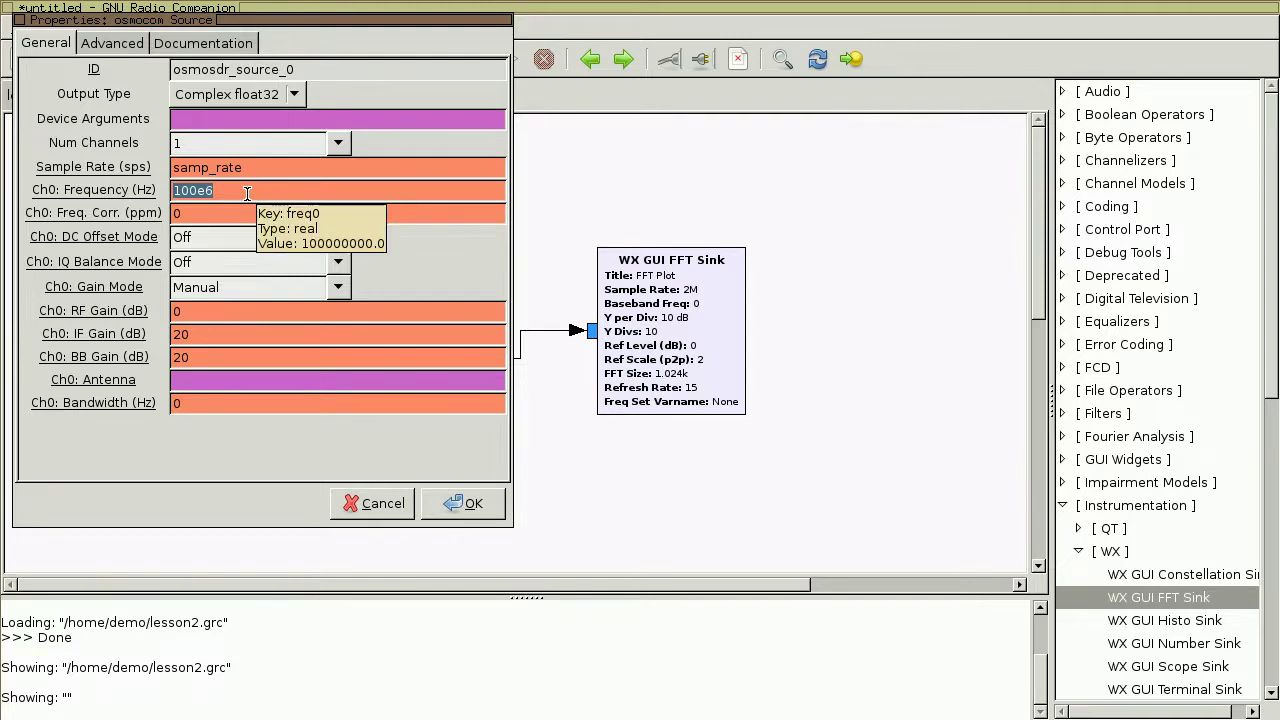
type("freq")
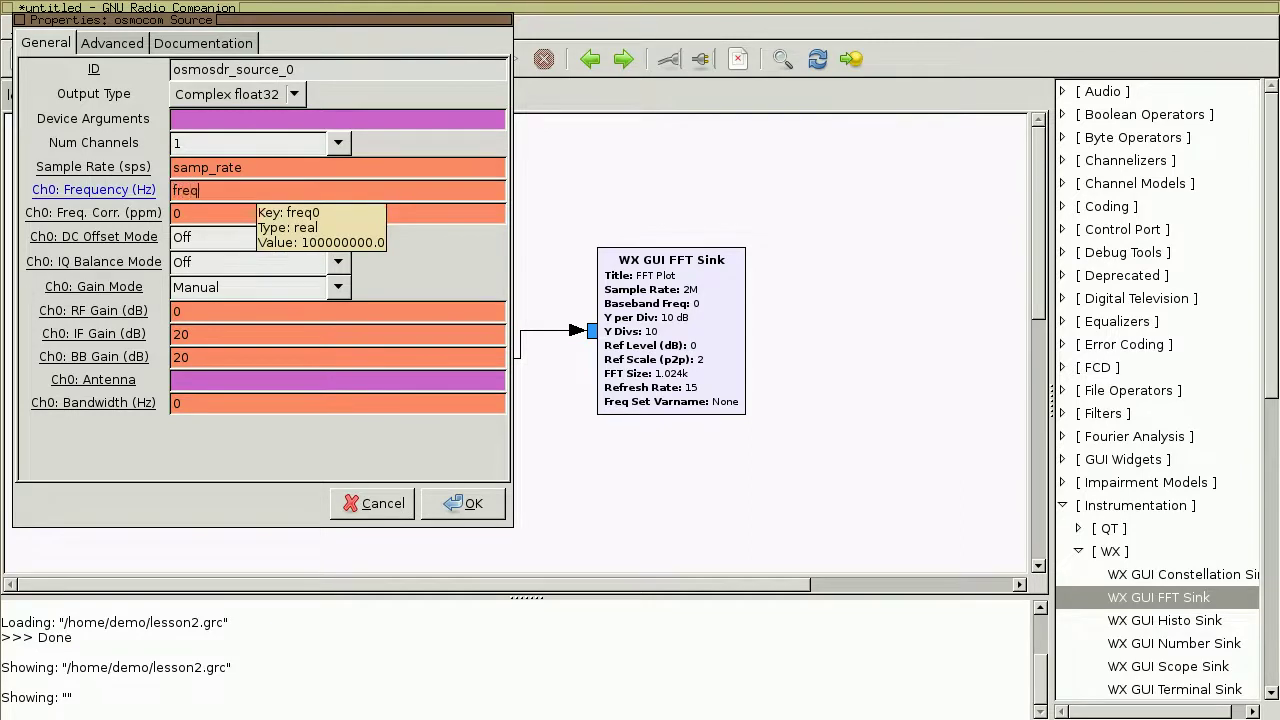
left_click(463, 503)
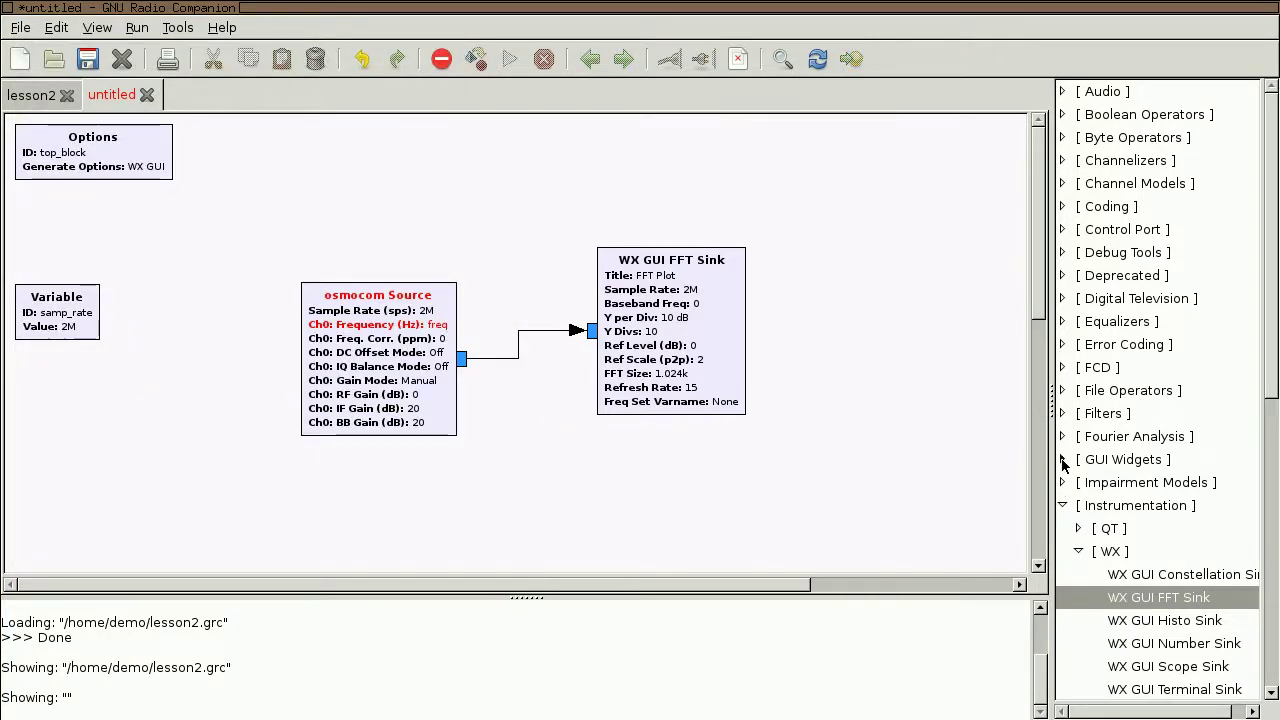
Add a WX GUI Slider block and position it below the samp_rate variable
left_click(1063, 459)
left_click(1078, 505)
left_click_drag(1150, 597, 136, 414)
left_click_drag(210, 454, 105, 422)
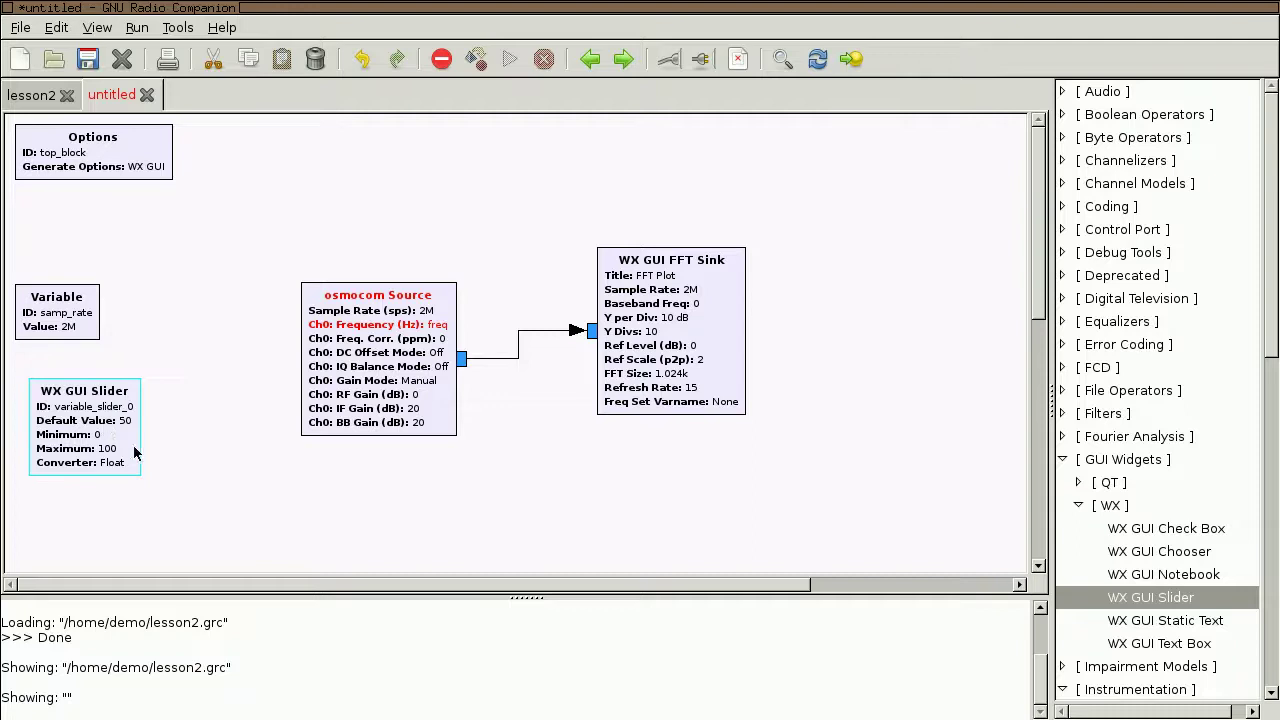
Give the WX GUI Slider the ID freq and a default value of 300e6
double_click(136, 453)
triple_click(312, 72)
type("fre")
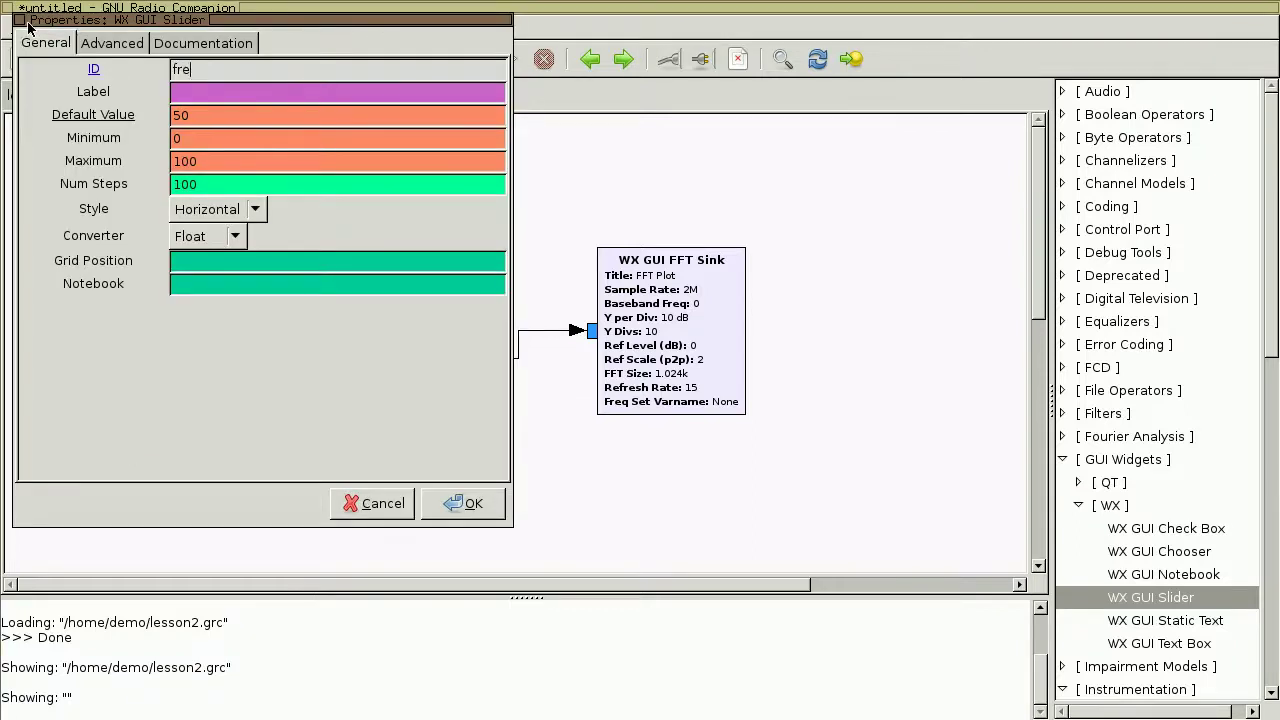
key("BackSpace")
key("BackSpace")
type("300e6")
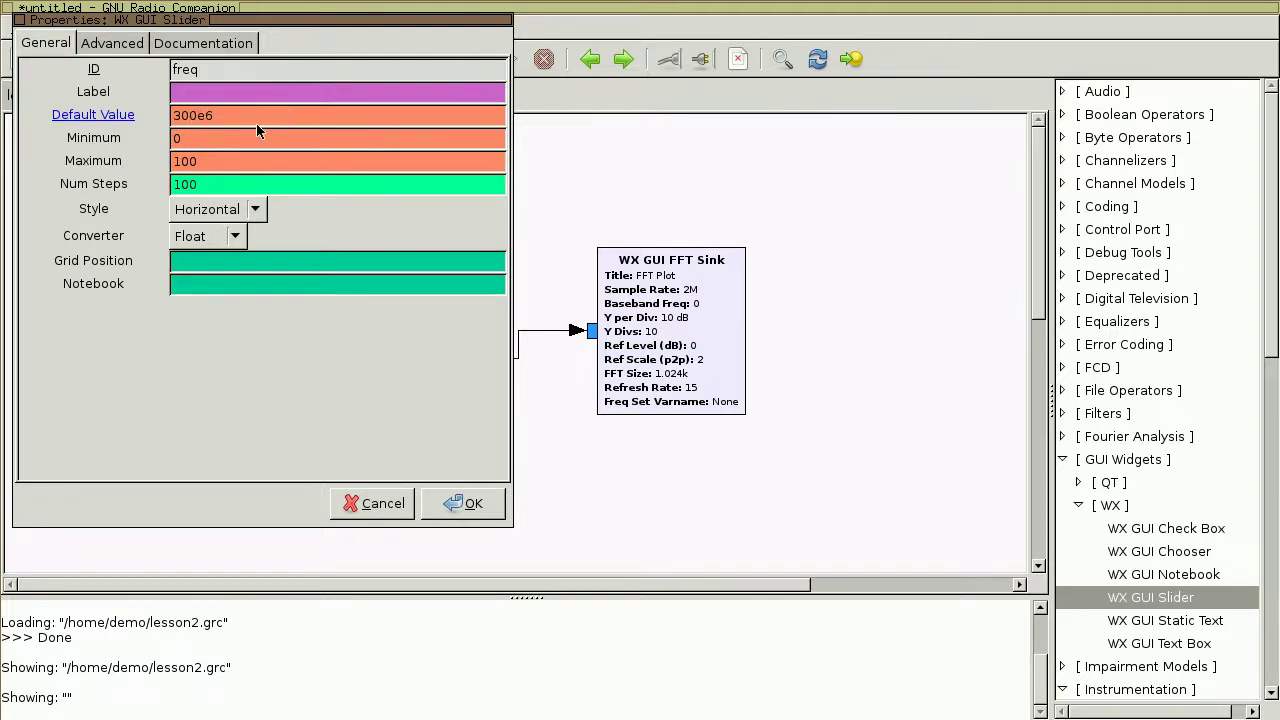
Set the freq slider's minimum to 300e6 and its maximum to 400e6
left_click(253, 134)
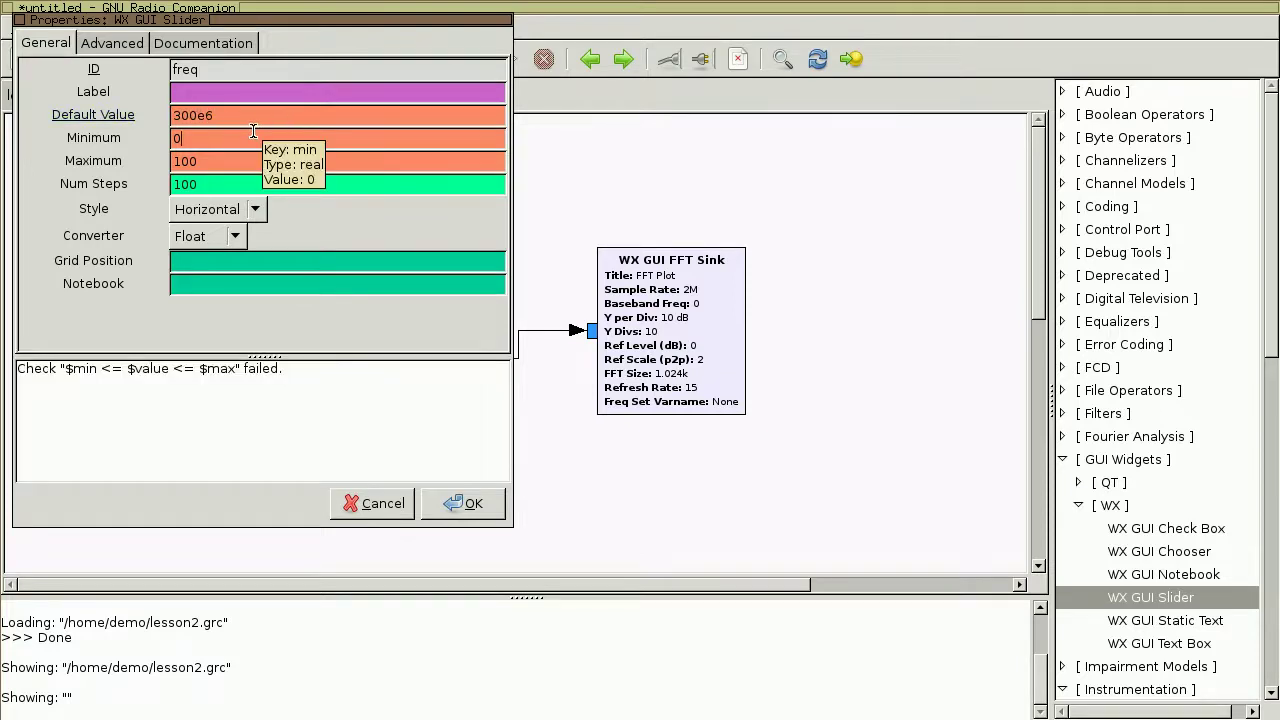
left_click_drag(238, 139, 151, 139)
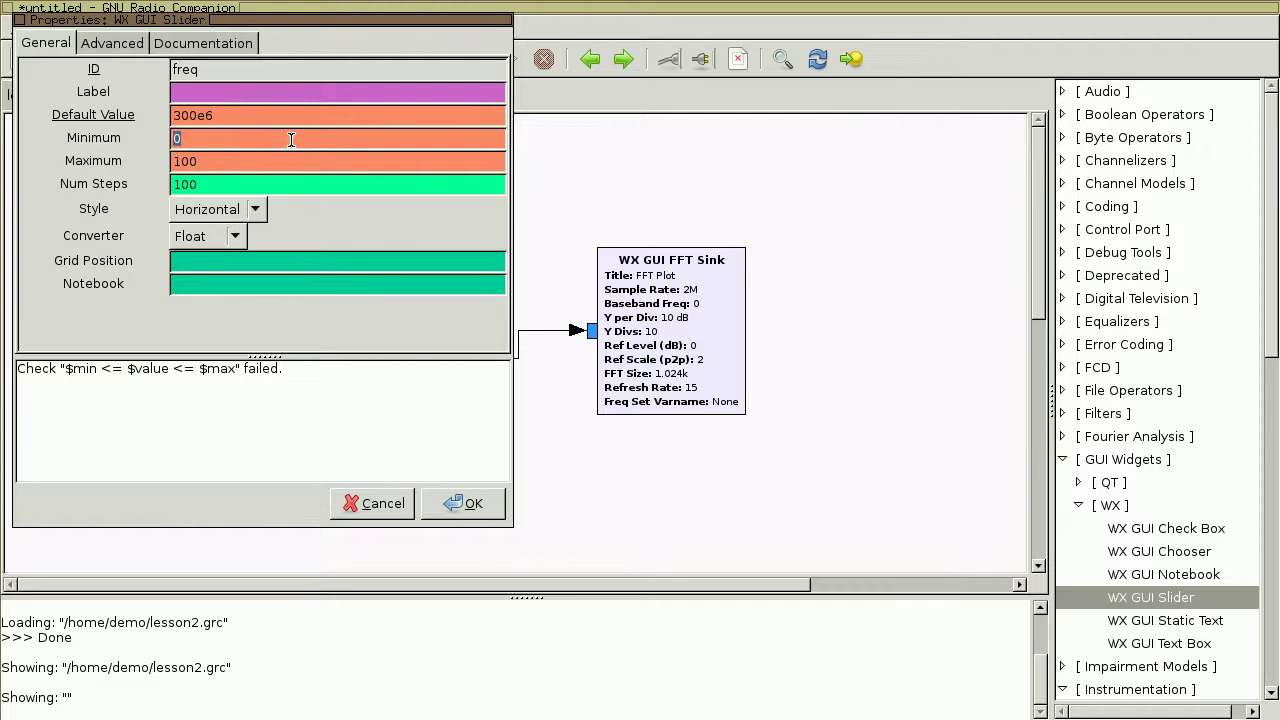
type("300e6")
key("Tab")
type("4")
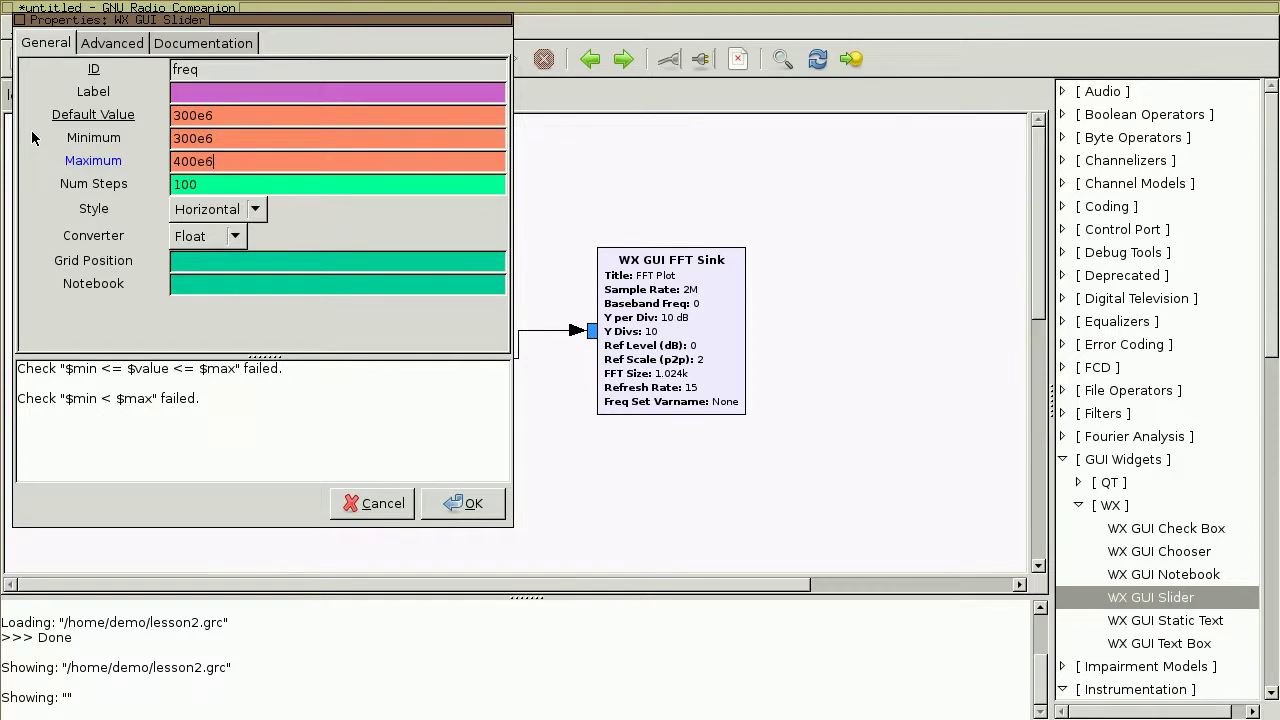
left_click(470, 504)
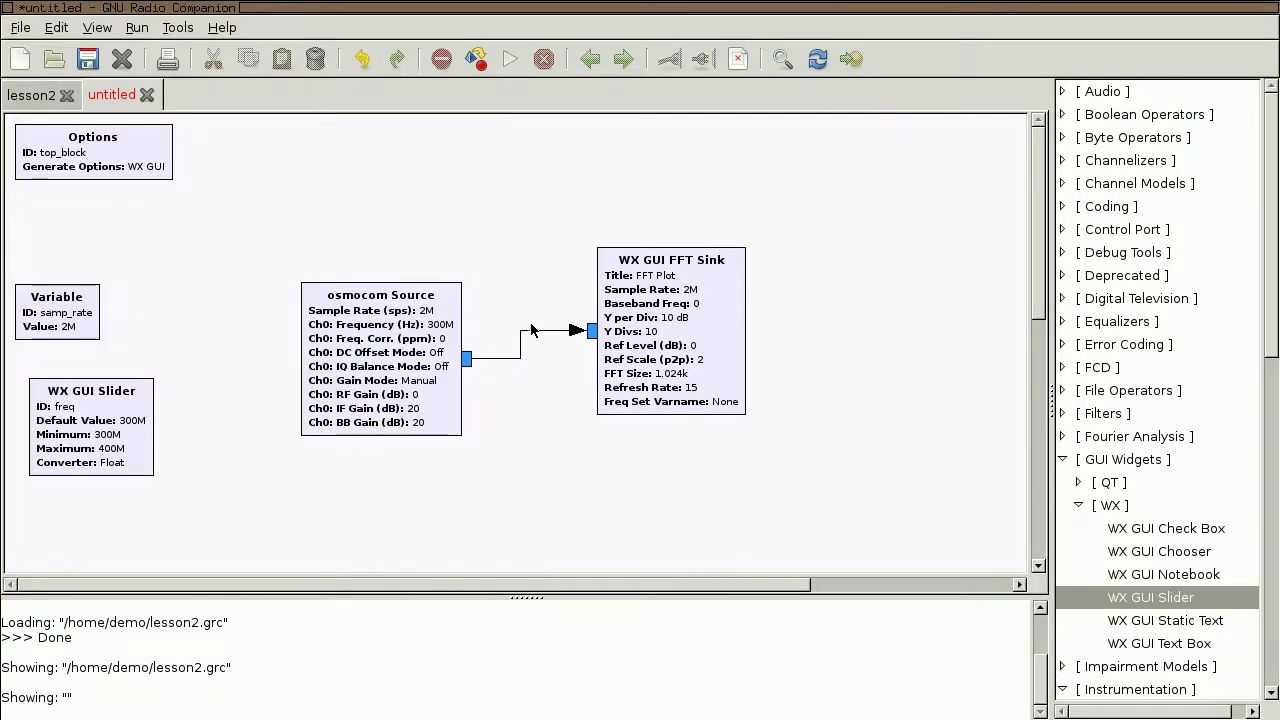
Execute the flowgraph, saving it in the demo folder as lesson8.grc
left_click(508, 58)
type("lesson")
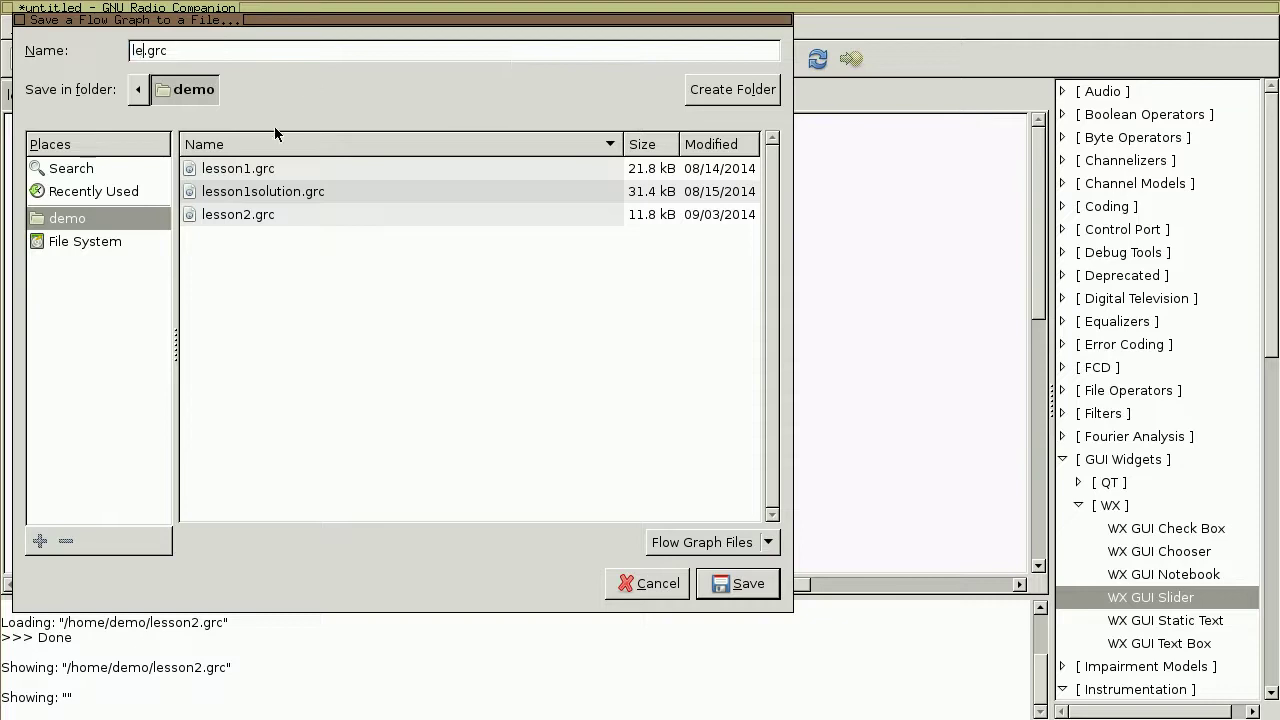
type("8")
left_click(766, 585)
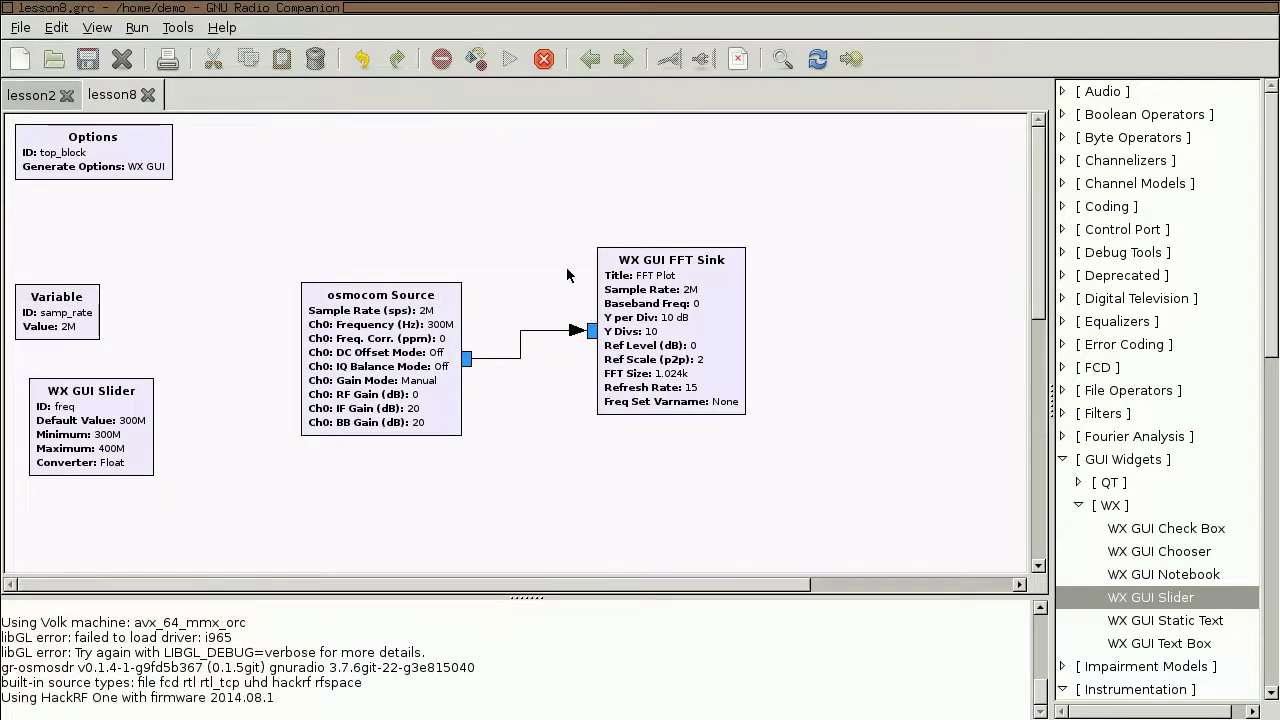
Tune the running FFT plot to 310M with the freq slider and examine the spectrum around the centre
mouse_move(540, 240)
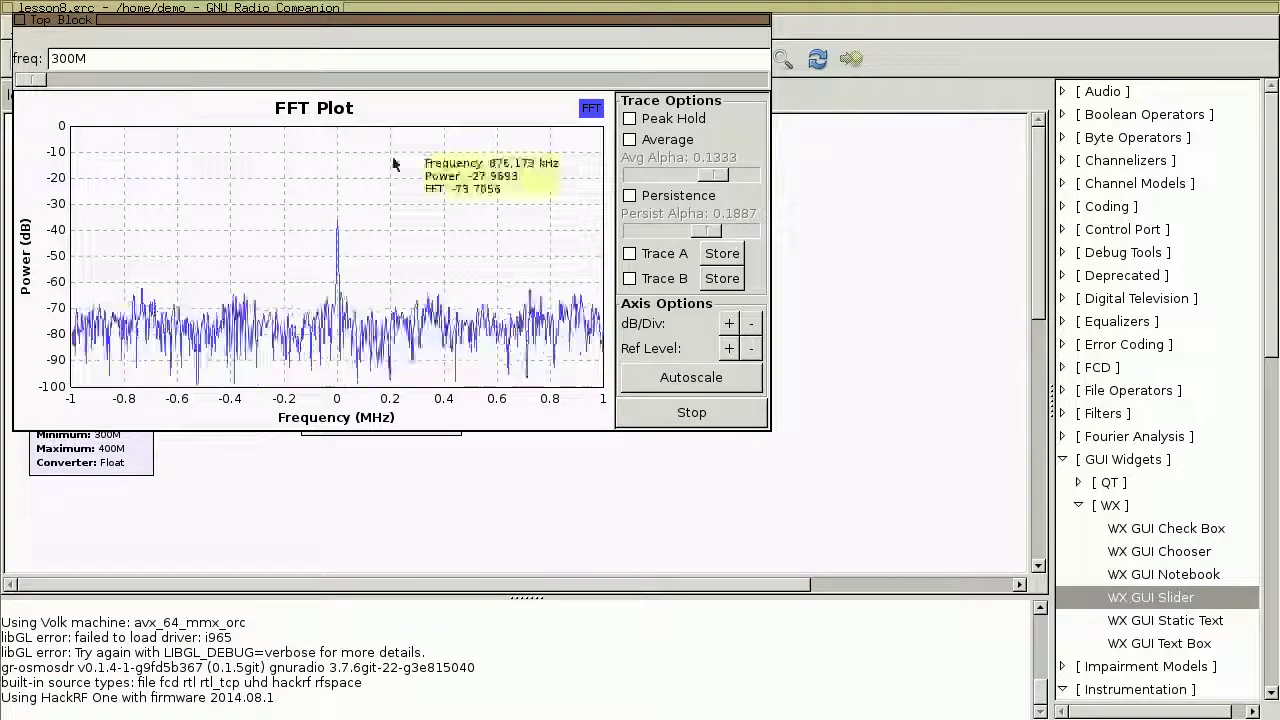
left_click_drag(31, 85, 104, 87)
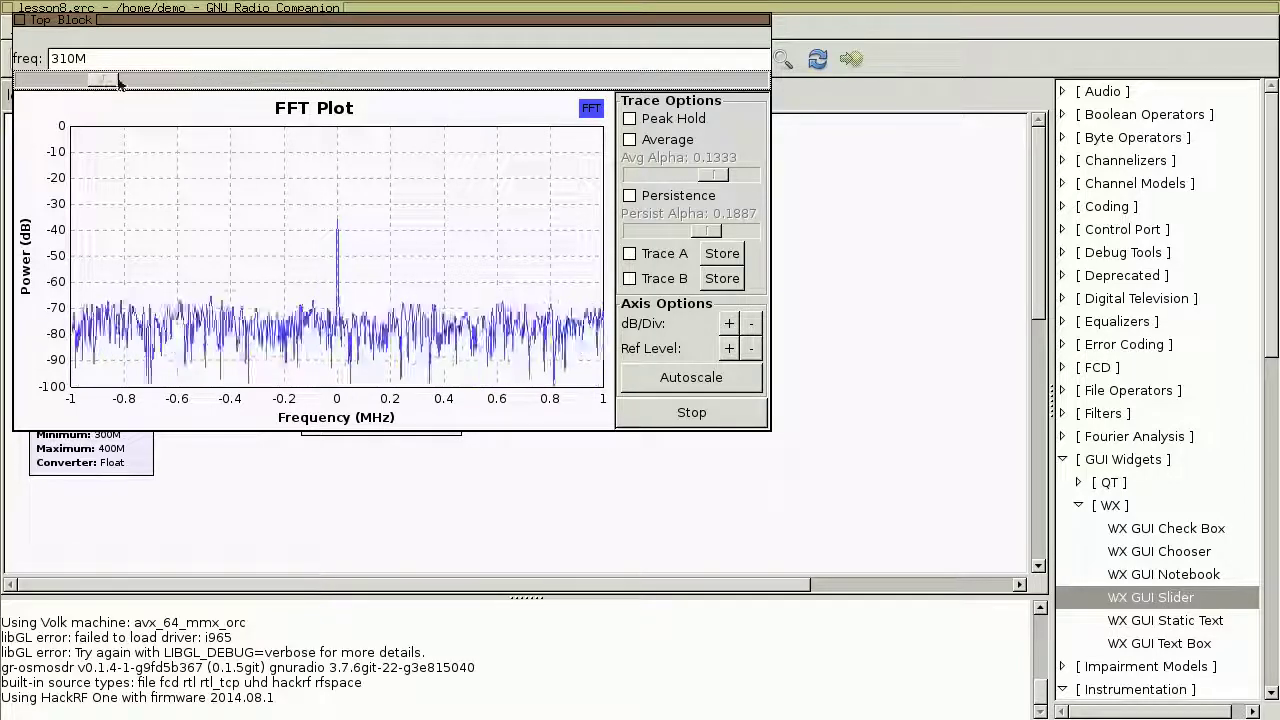
mouse_move(331, 220)
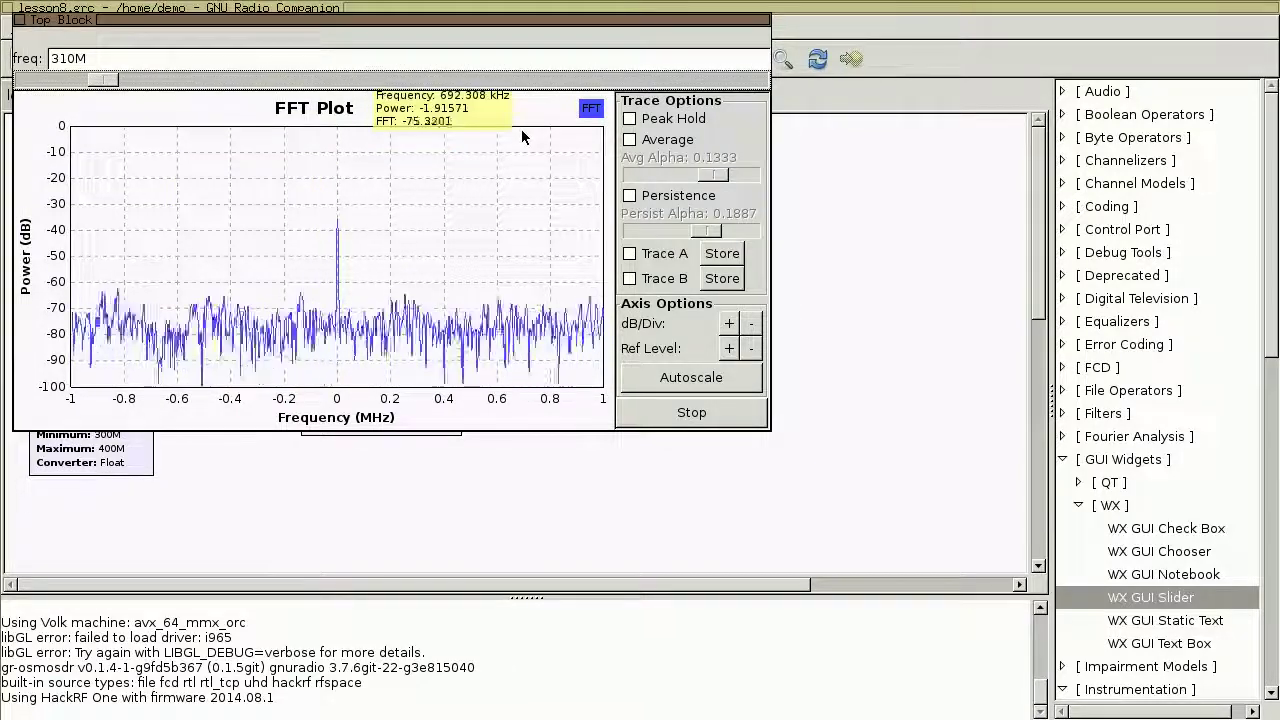
Examine the signal on the FFT plot with Peak Hold and with Average, turn both off, and close the plot window
left_click(655, 127)
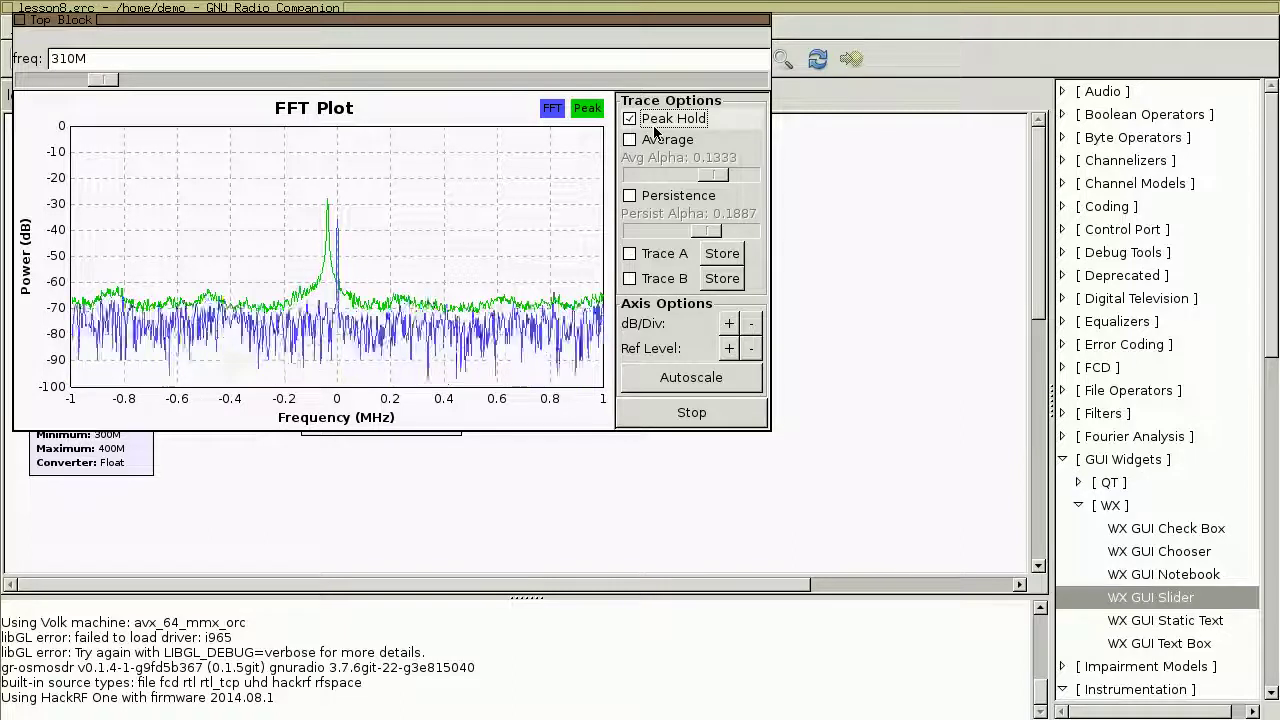
left_click(655, 128)
left_click(645, 141)
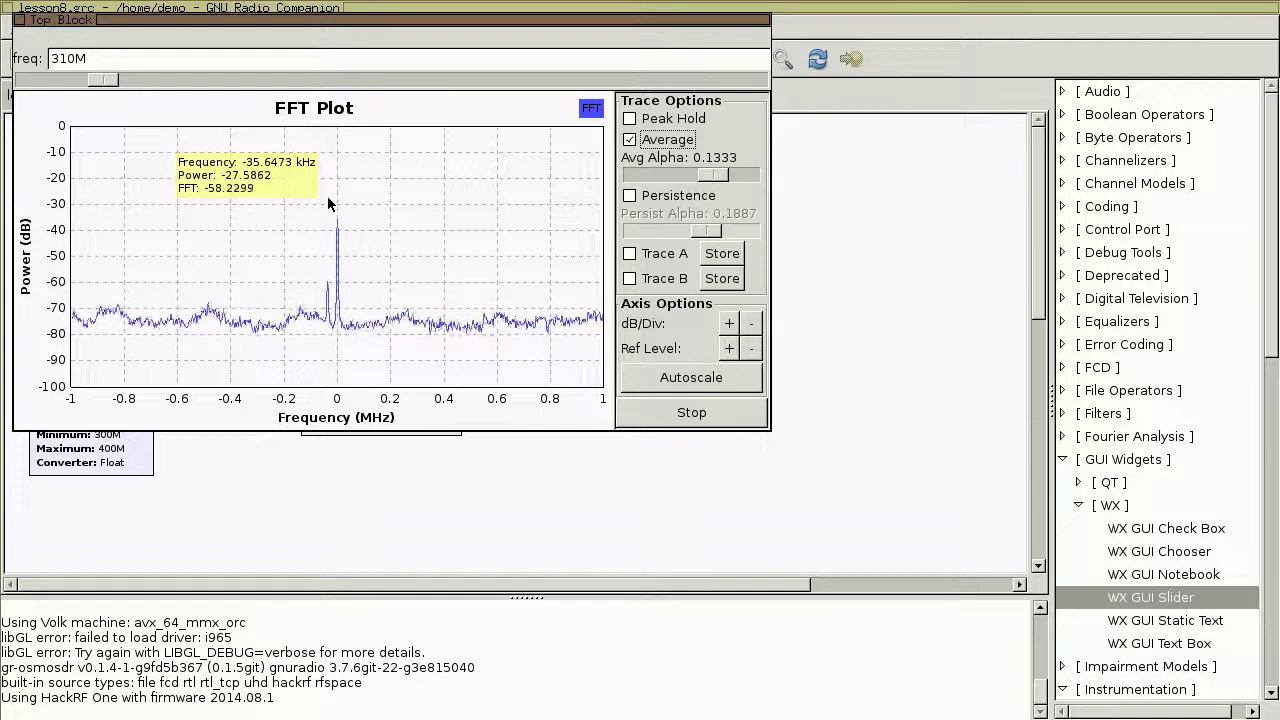
left_click(645, 142)
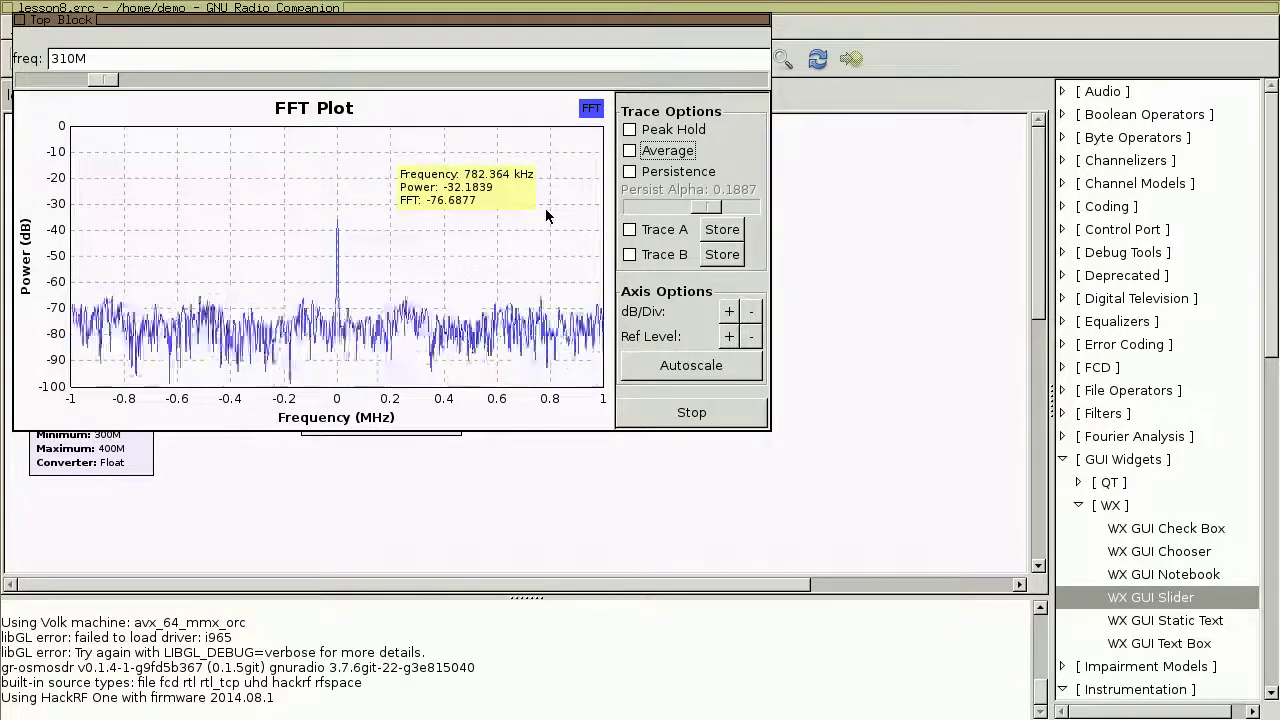
key("alt+F4")
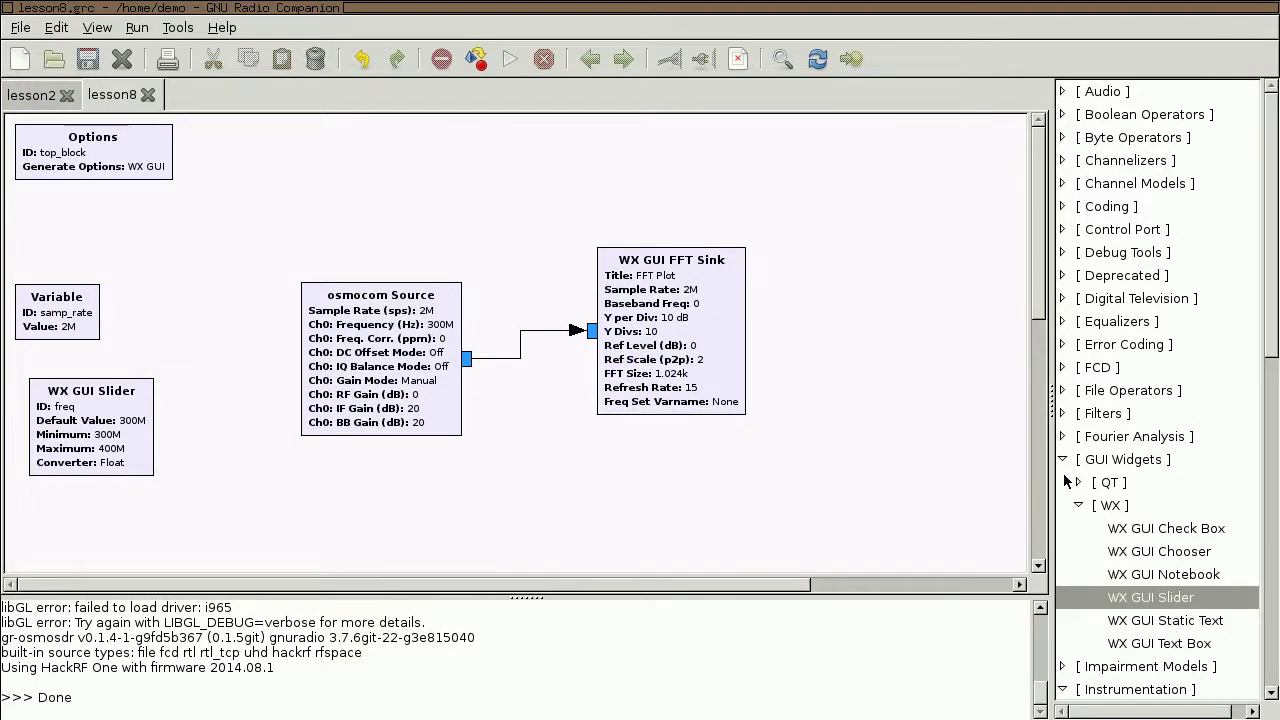
Add a WX GUI Scope Sink below the FFT sink, connect it to the osmocom Source, and space the two sinks apart
left_click(1062, 460)
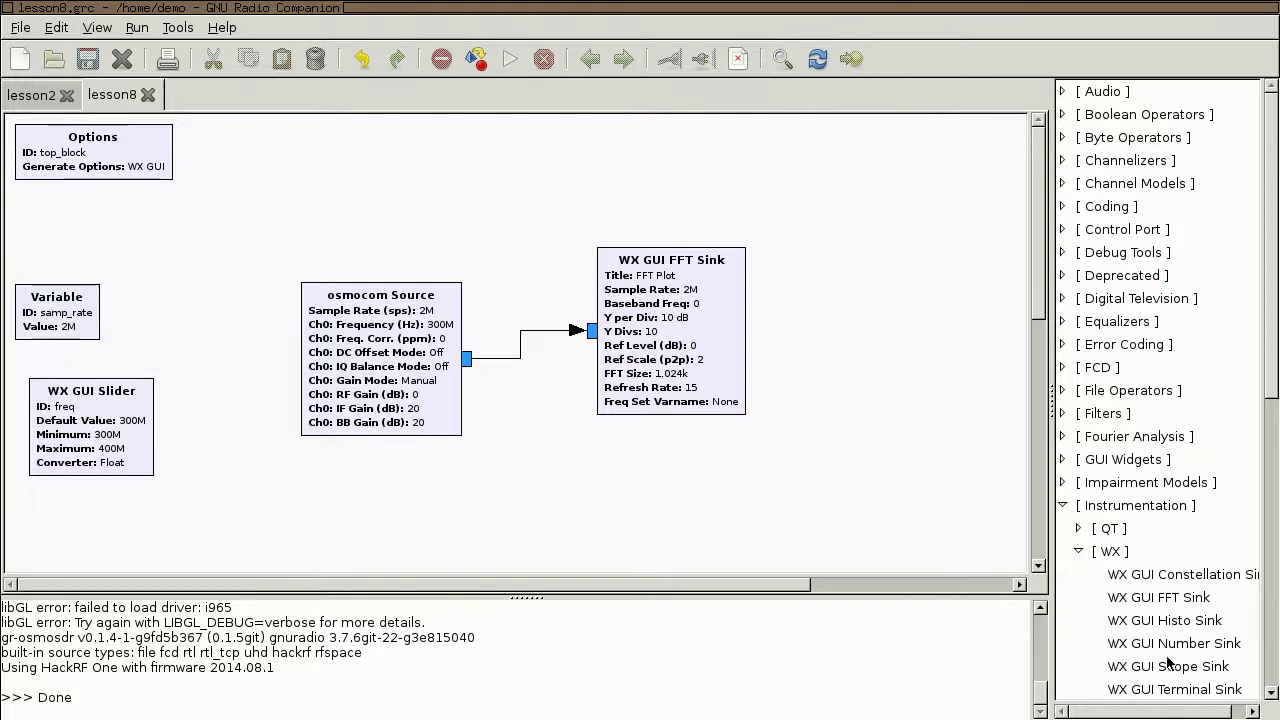
left_click_drag(1168, 672, 645, 458)
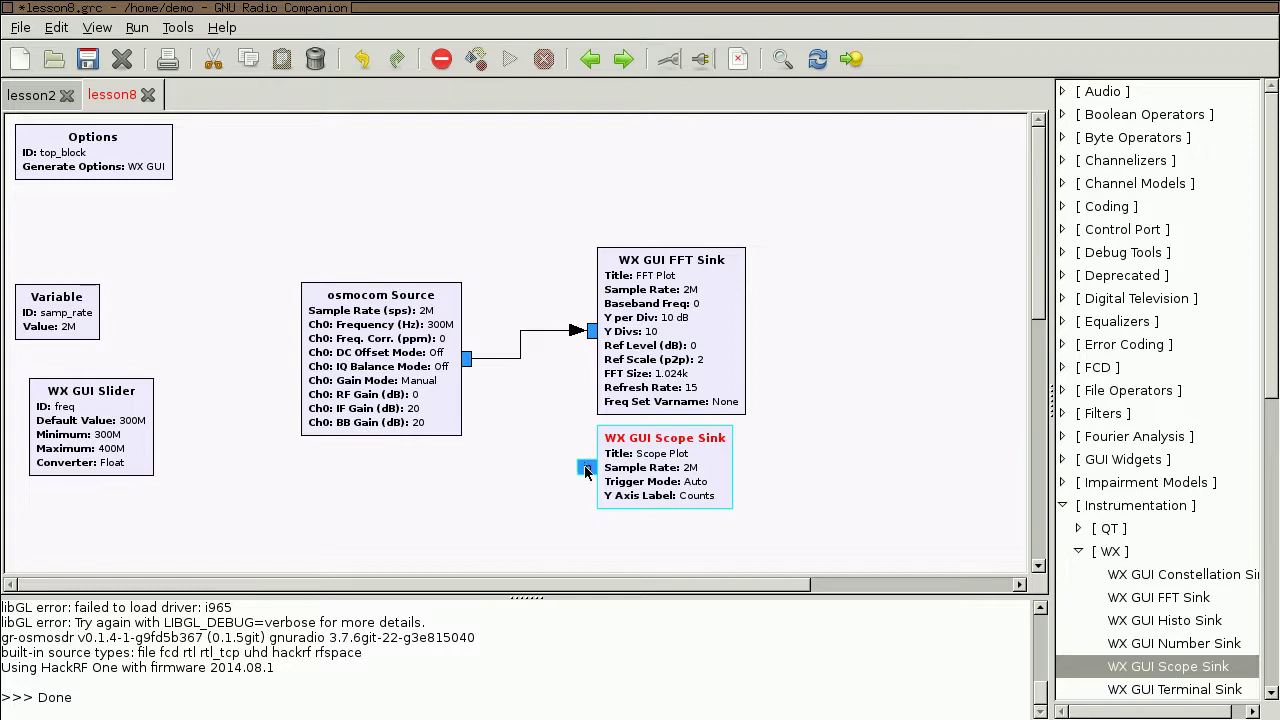
left_click(471, 361)
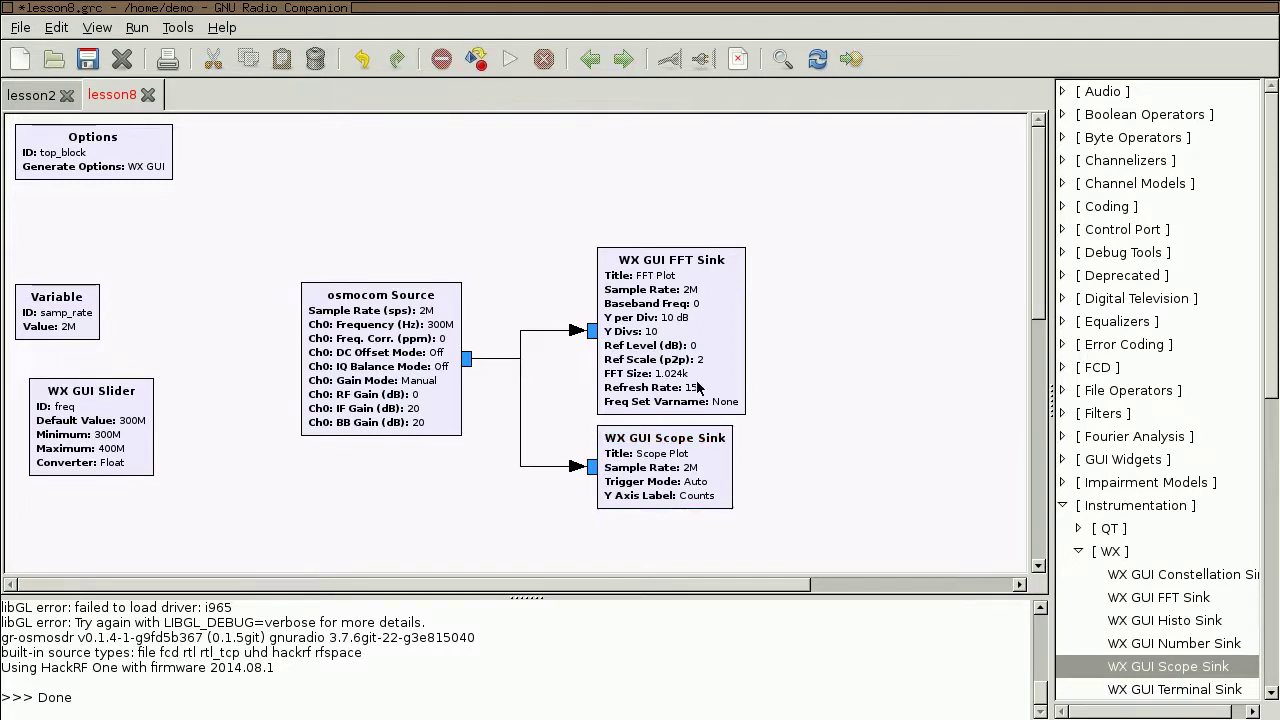
left_click_drag(695, 390, 735, 355)
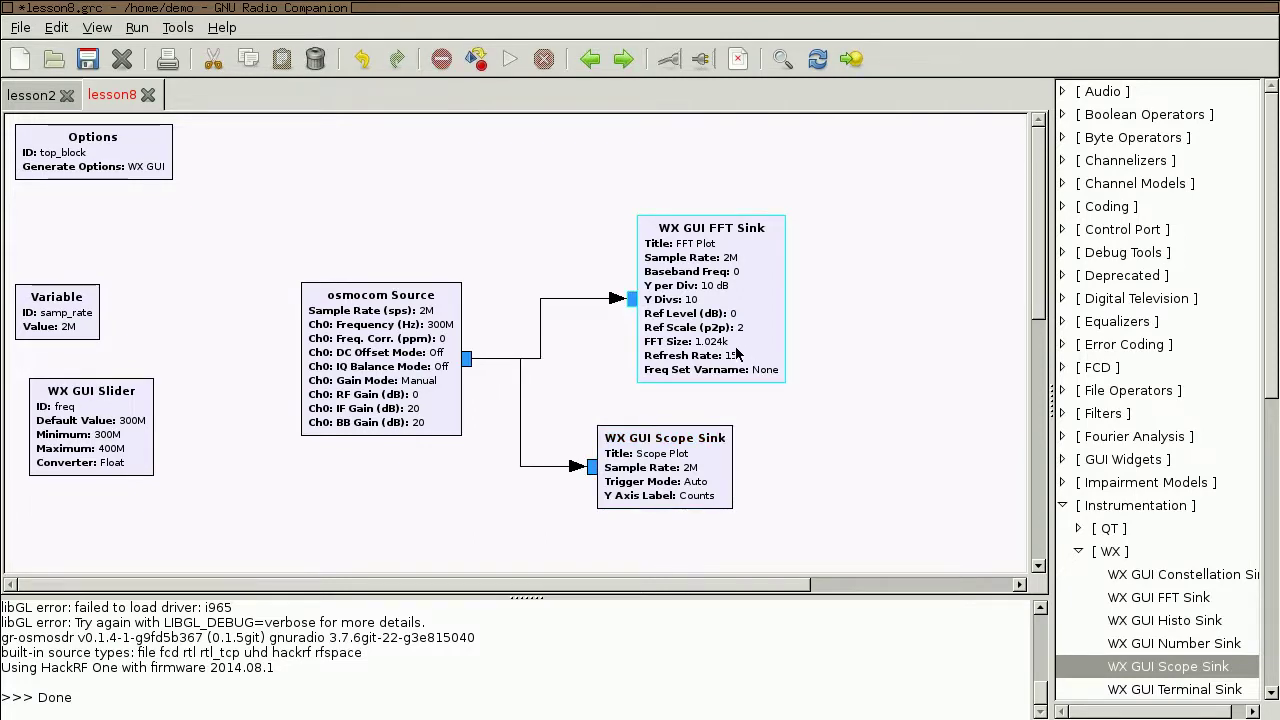
left_click_drag(670, 480, 663, 470)
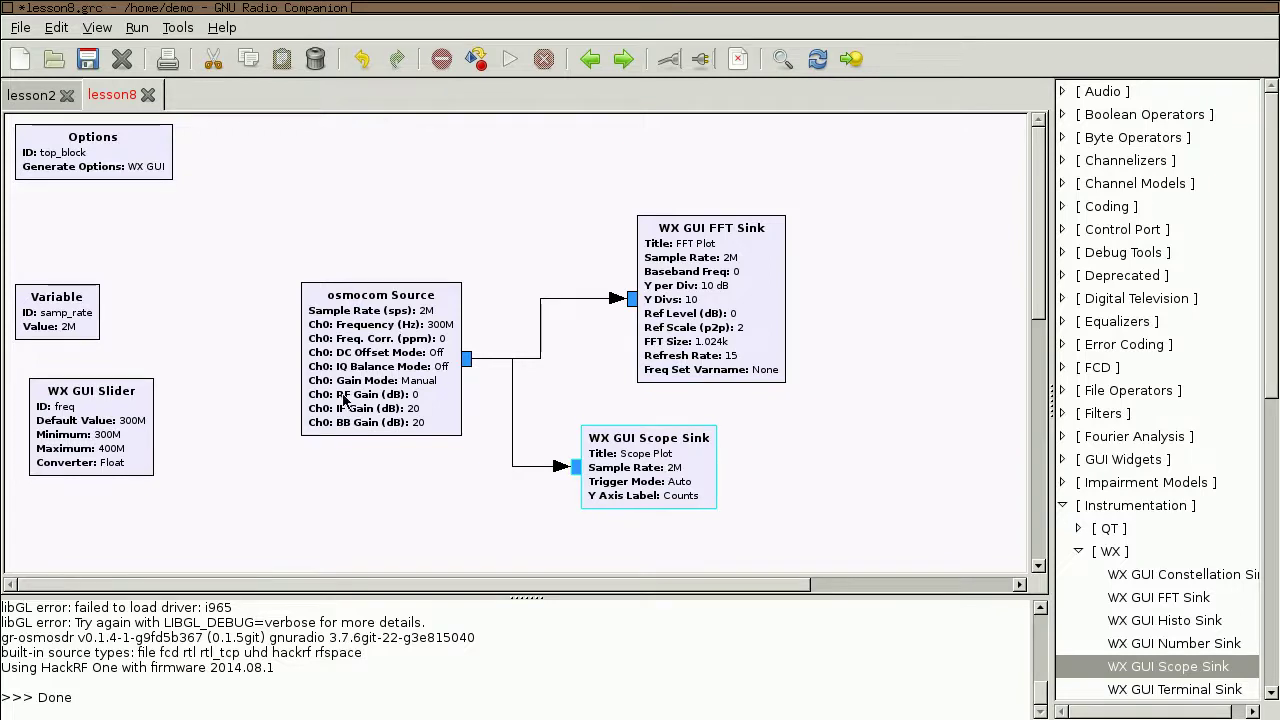
Set the freq slider's default value to 310M
double_click(122, 450)
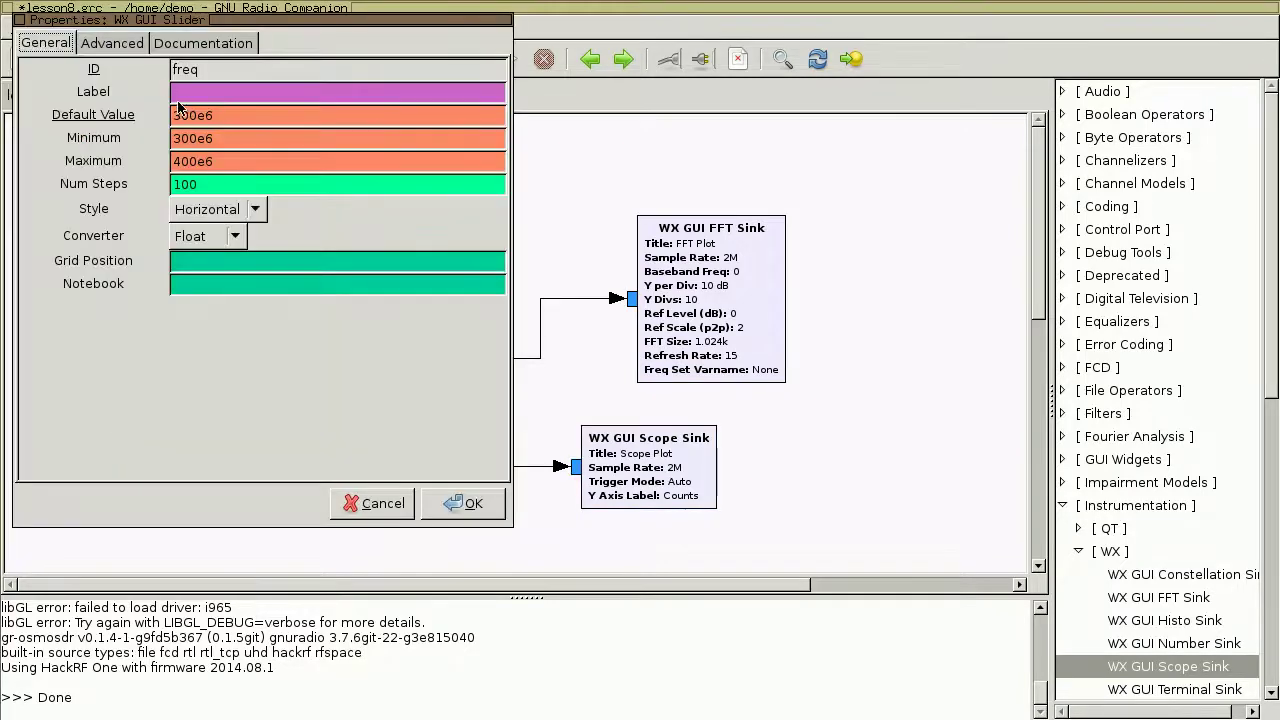
key("End")
left_click(468, 505)
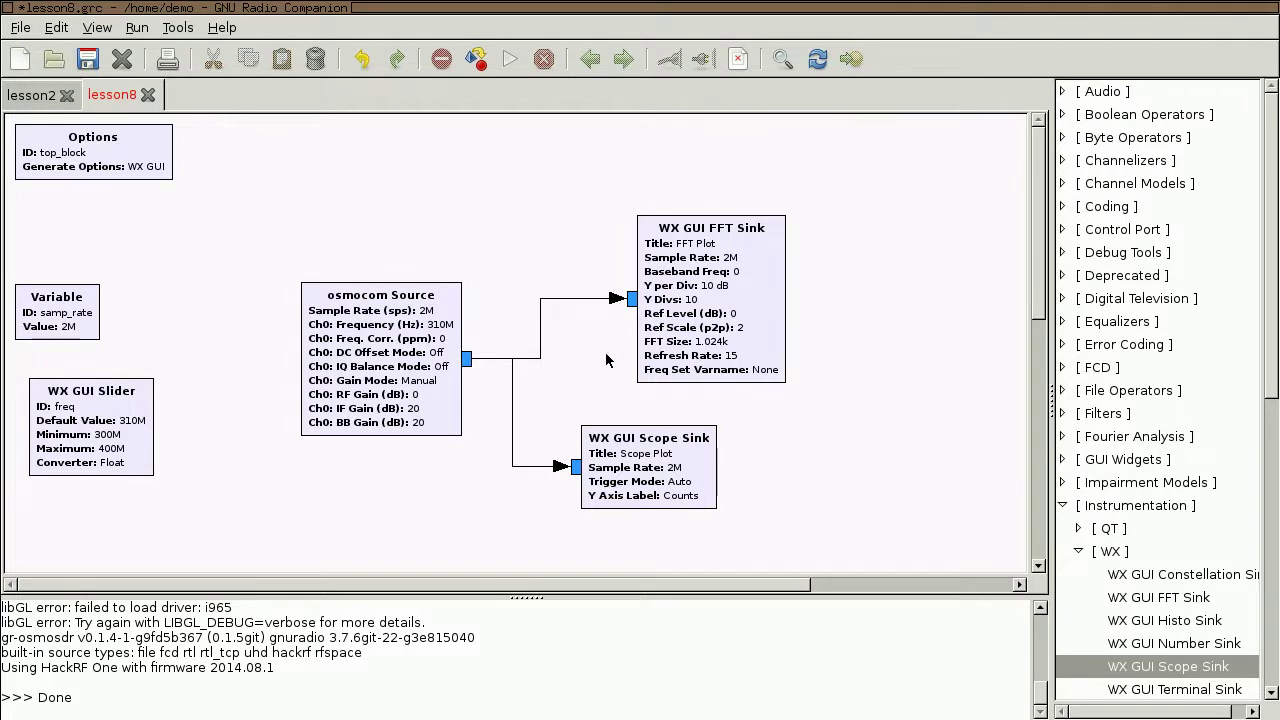
Run the flowgraph, turn off Autorange on the scope plot, and set its vertical scale to 0.1 counts per division
left_click(516, 68)
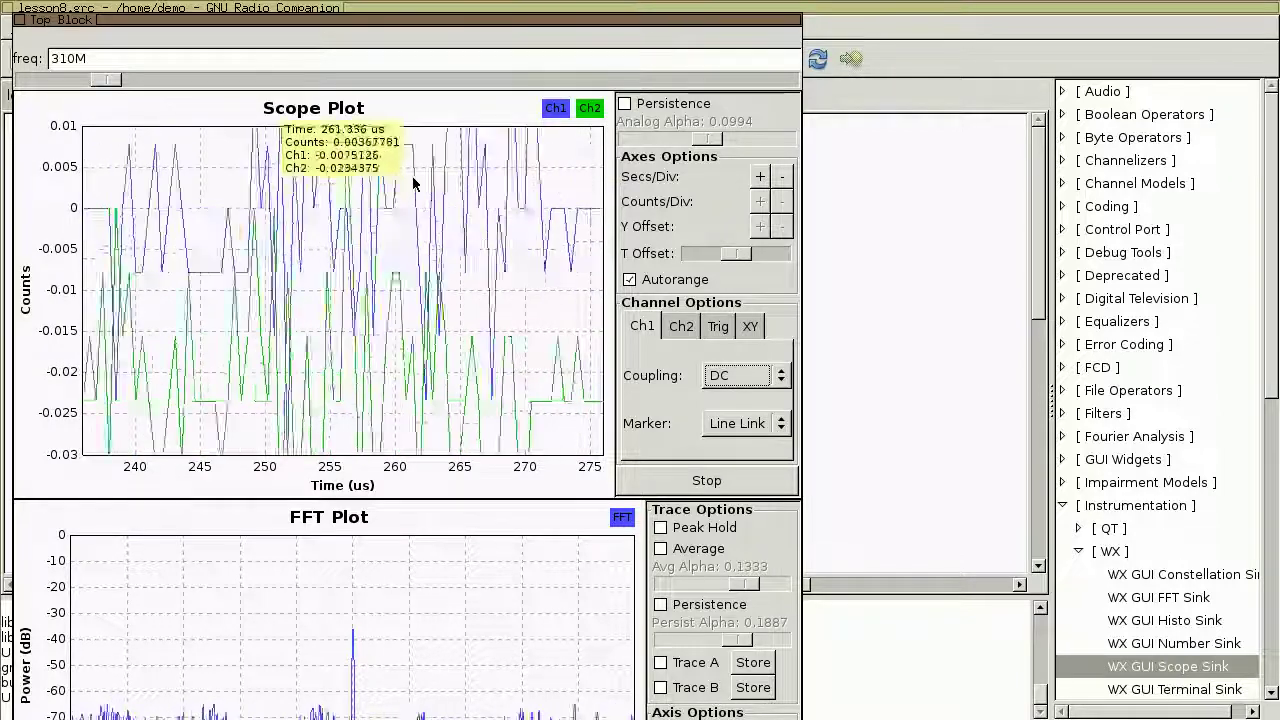
left_click(666, 282)
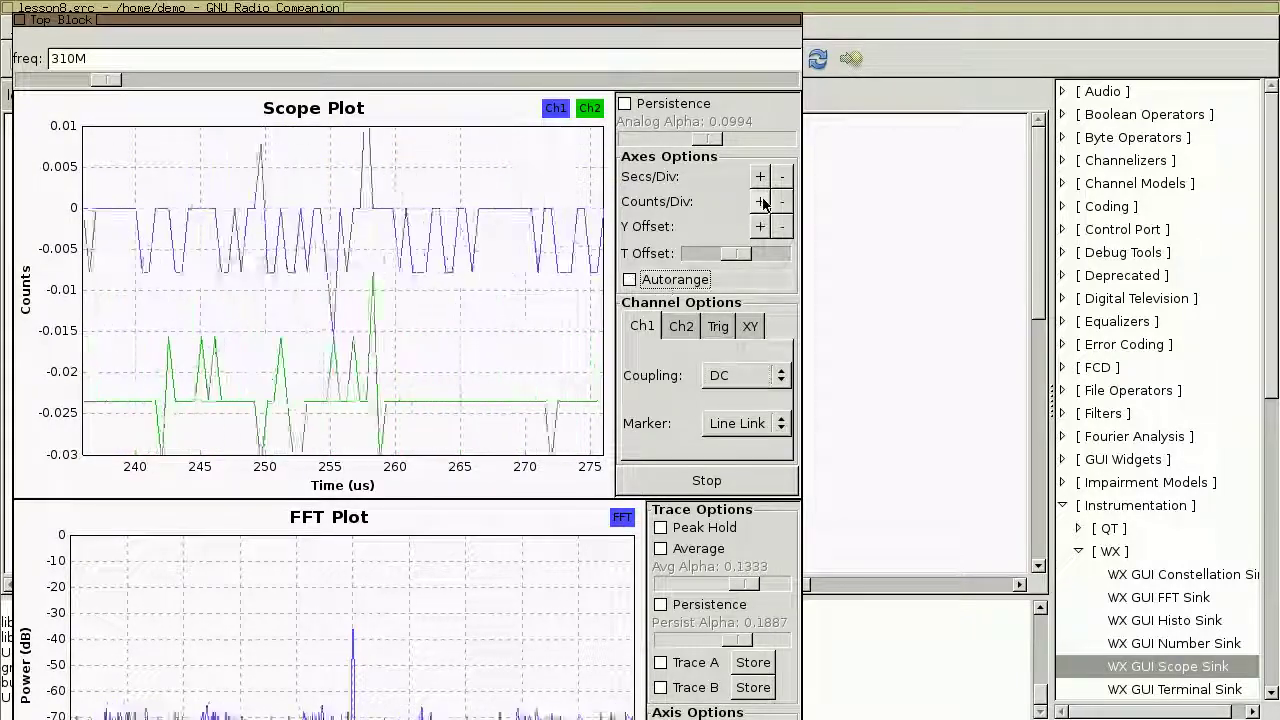
left_click(760, 200)
left_click(762, 203)
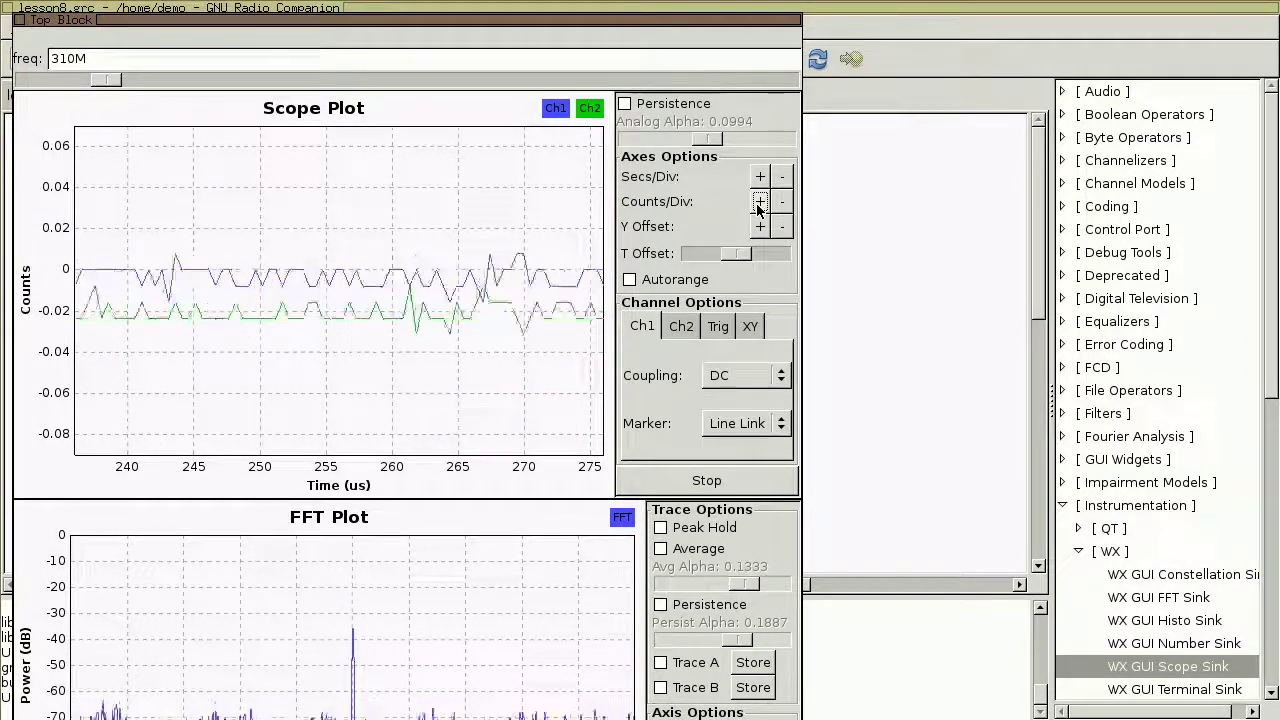
left_click(758, 203)
left_click(758, 203)
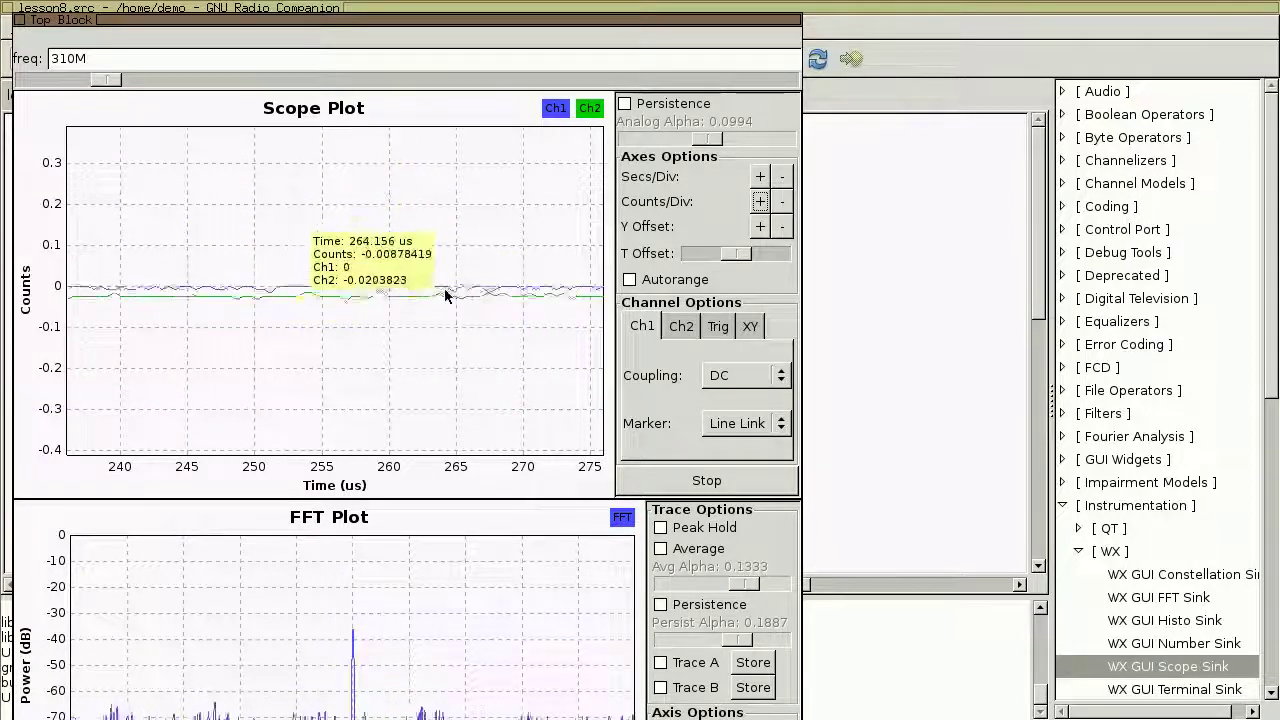
Lengthen the scope plot's time base to 5 ms per division
left_click(760, 177)
left_click(760, 177)
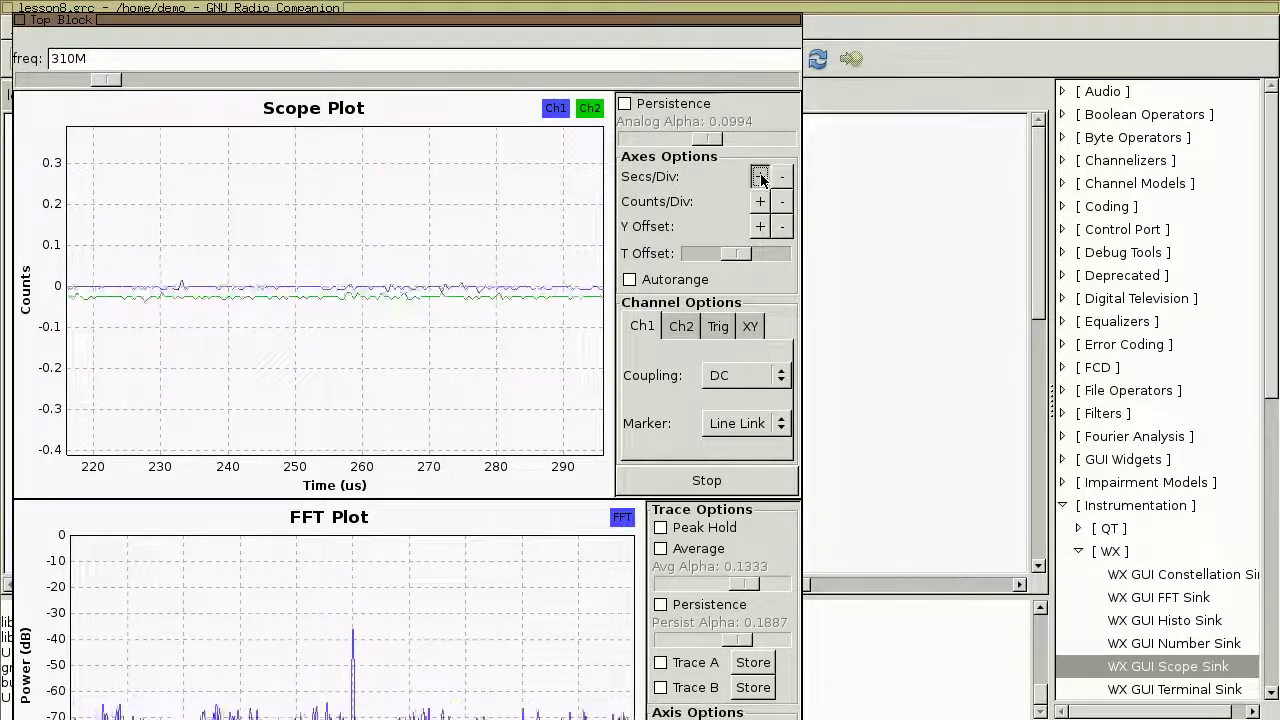
left_click(760, 177)
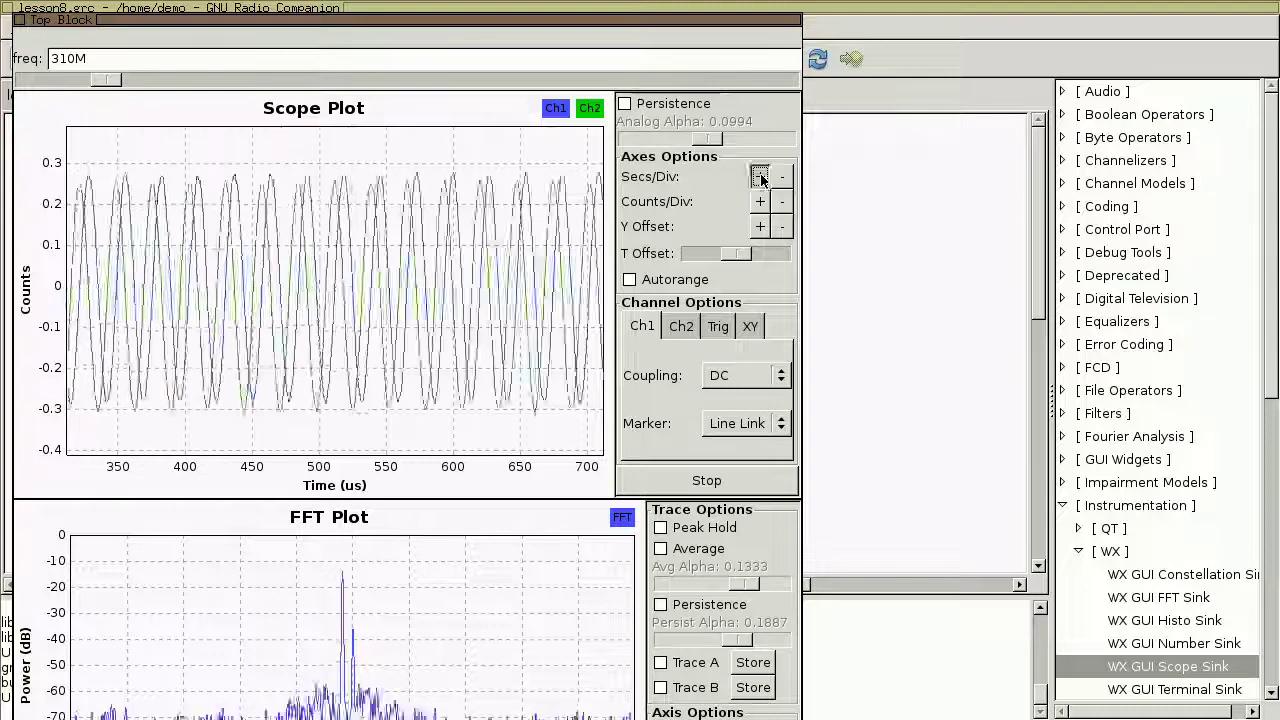
left_click(760, 177)
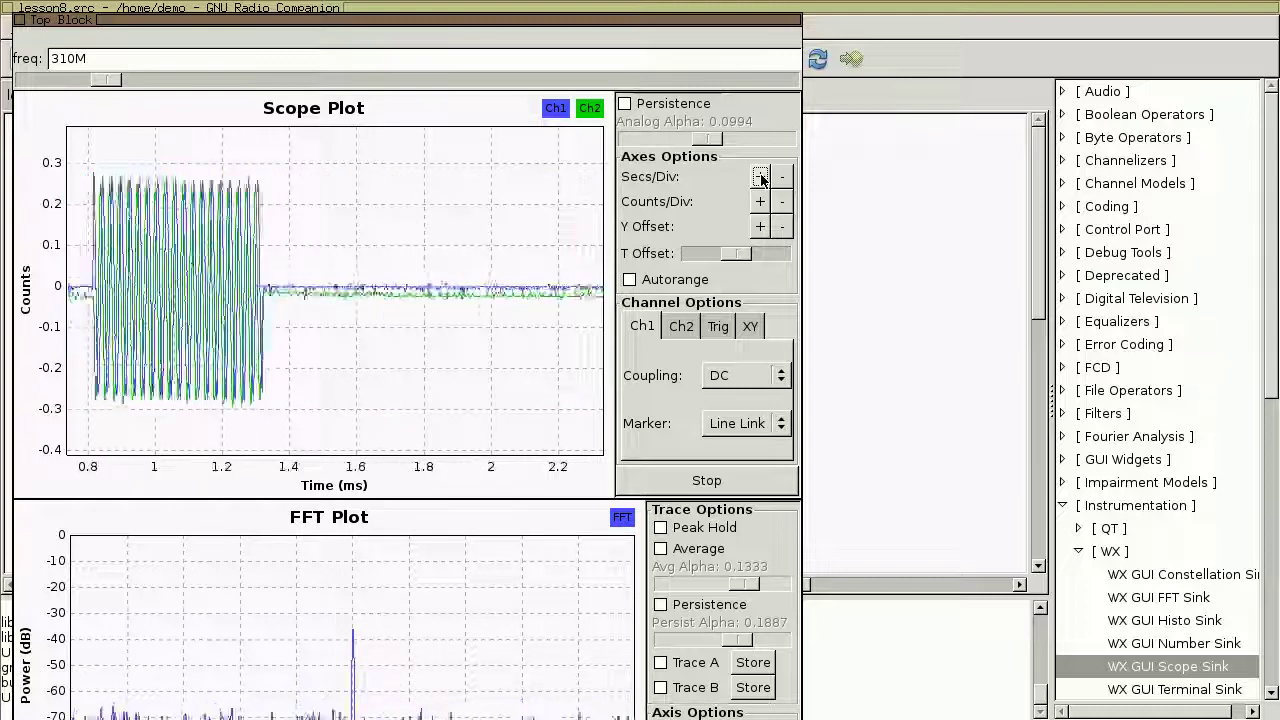
left_click(760, 177)
left_click(760, 177)
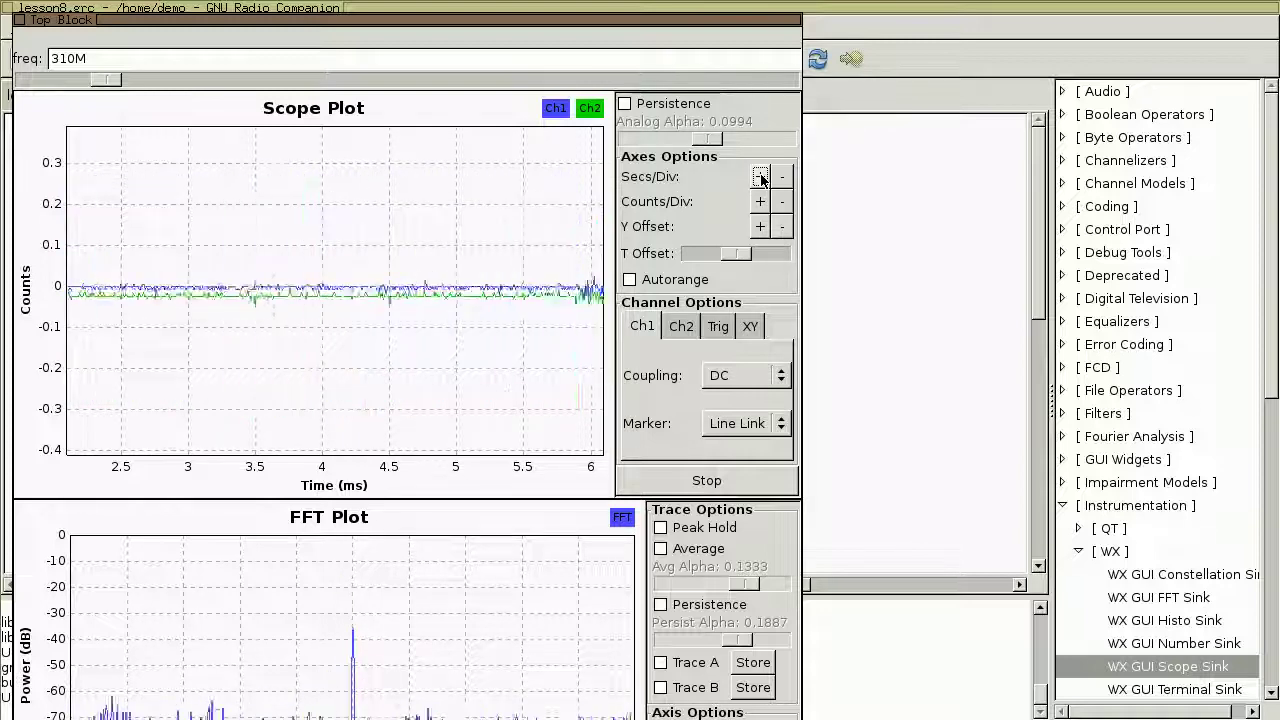
left_click(760, 177)
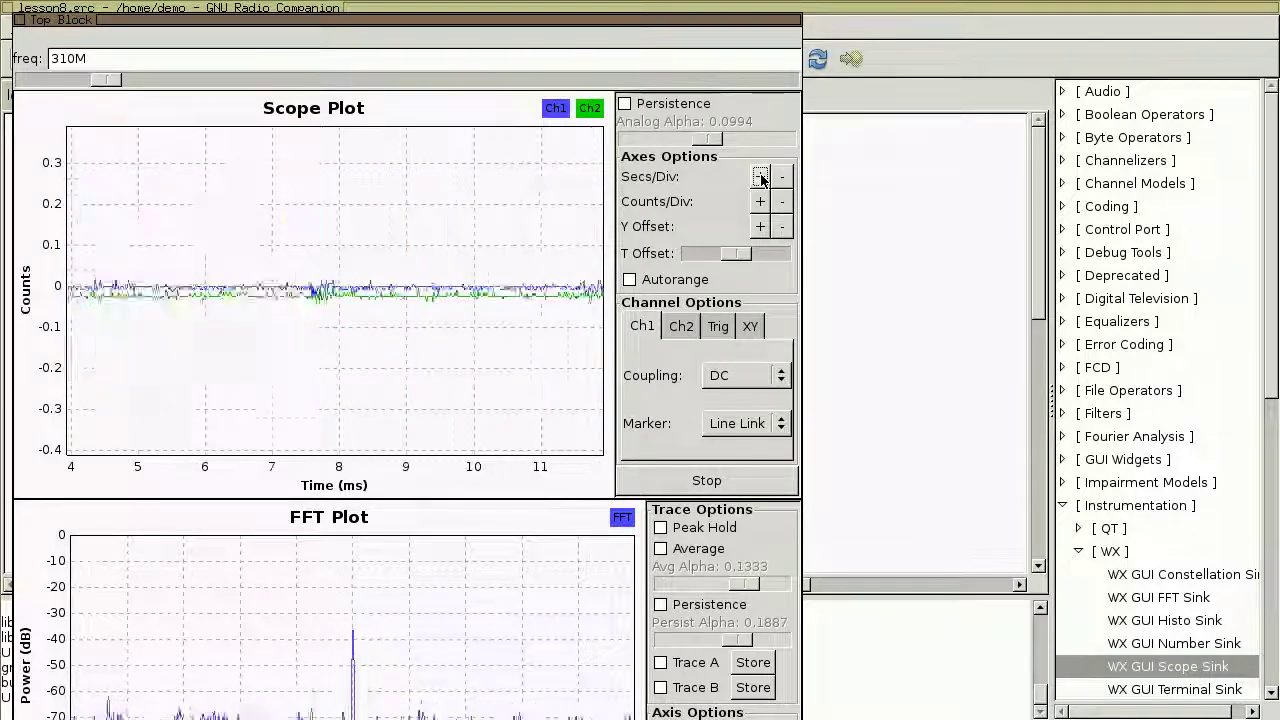
left_click(760, 177)
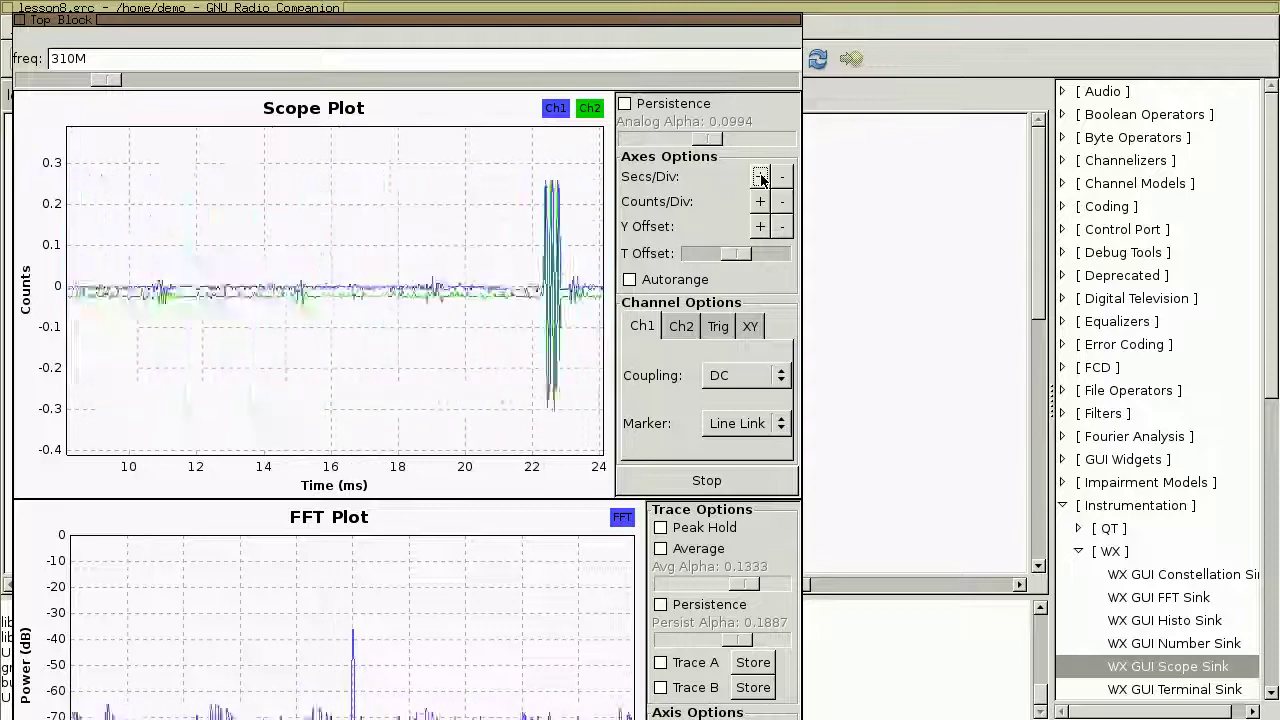
left_click(760, 177)
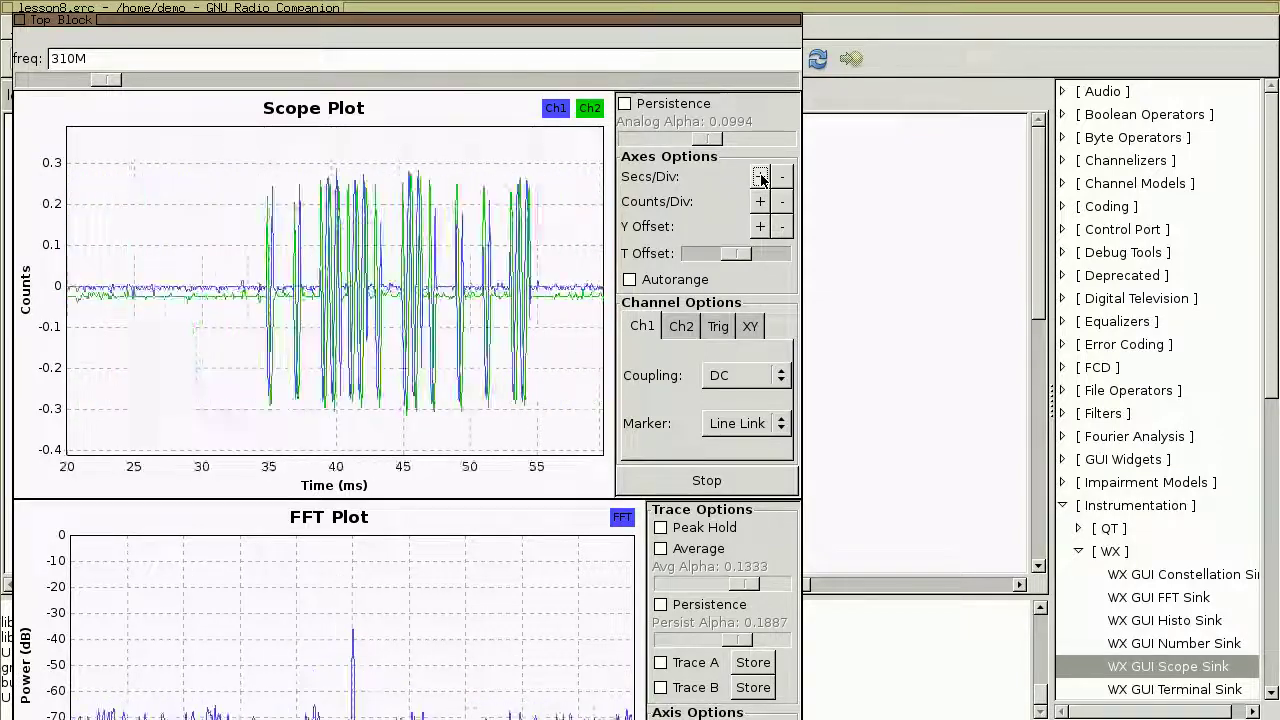
Stop and resume the scope plot repeatedly until one complete pulse burst from the remote is frozen in view
left_click(697, 483)
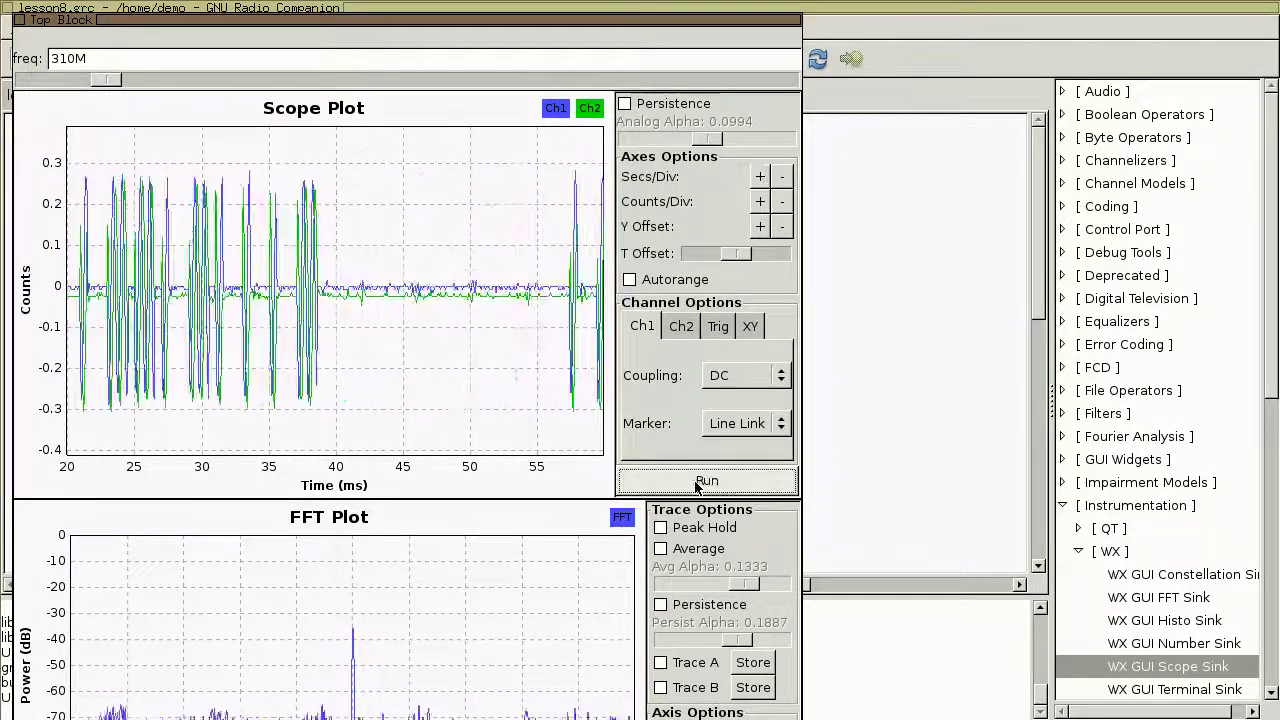
left_click(697, 483)
left_click(697, 483)
left_click(697, 483)
left_click(697, 483)
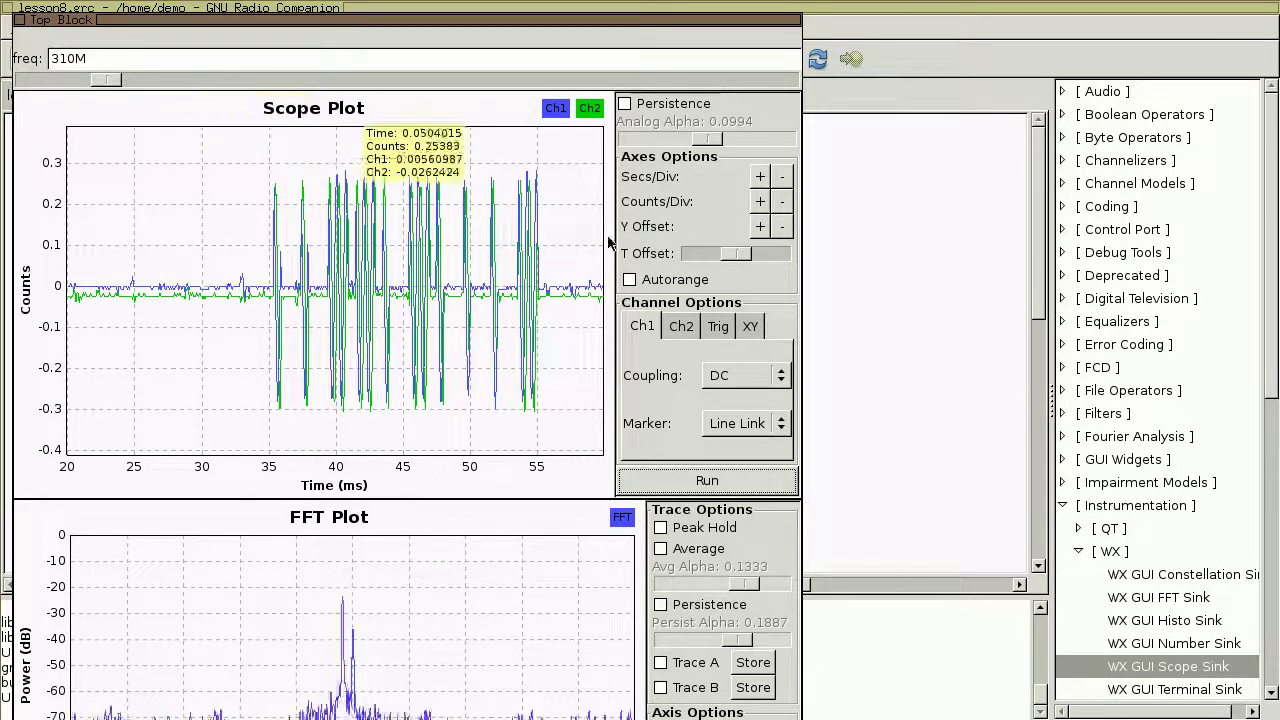
Resume and refreeze the scope plot repeatedly to capture the gap between two consecutive bursts
left_click(707, 481)
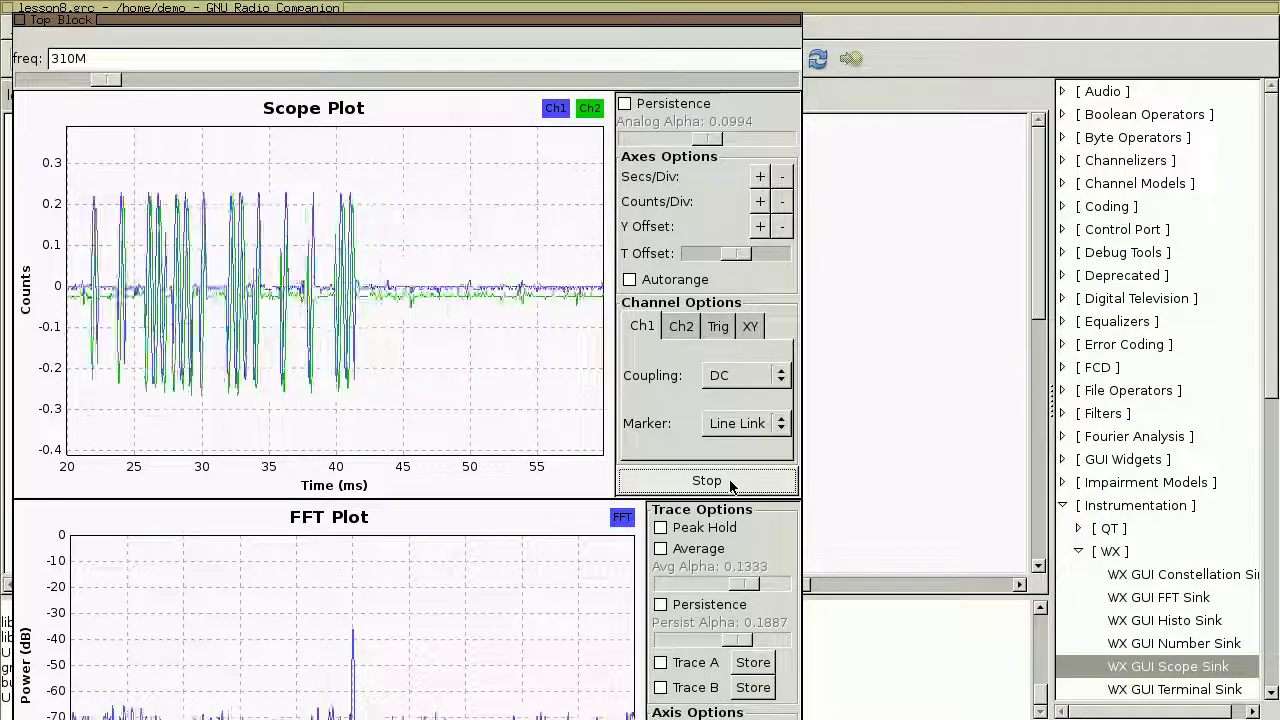
left_click(731, 484)
left_click(731, 484)
left_click(731, 484)
left_click(731, 484)
left_click(731, 484)
left_click(731, 484)
left_click(731, 484)
left_click(731, 484)
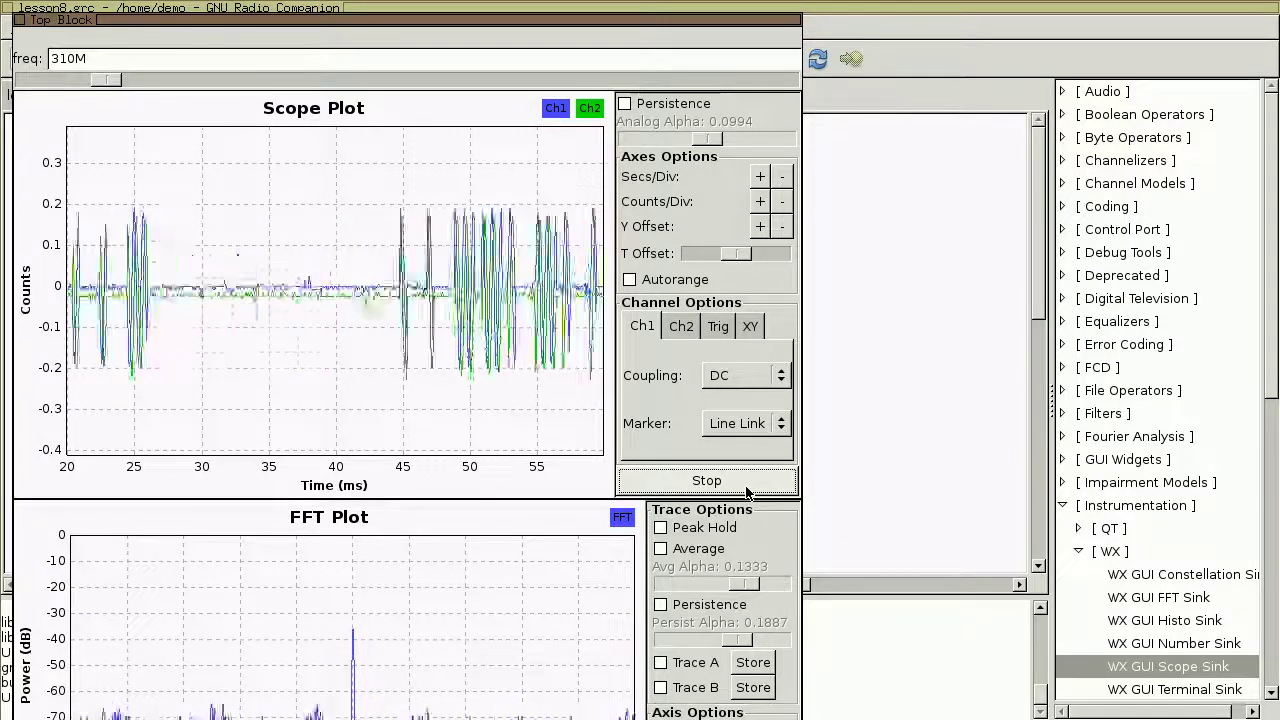
left_click(746, 488)
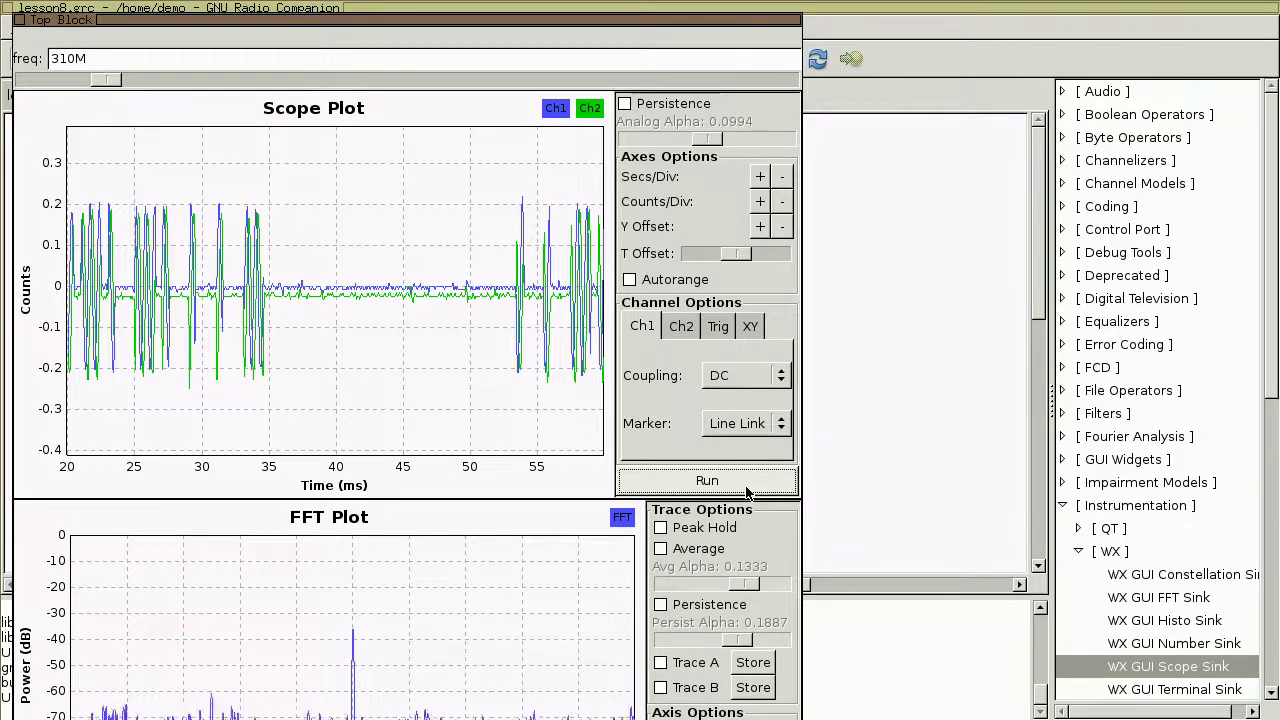
Turn on Average for the FFT plot, examine the averaged spectrum, and resume the scope plot
mouse_move(180, 443)
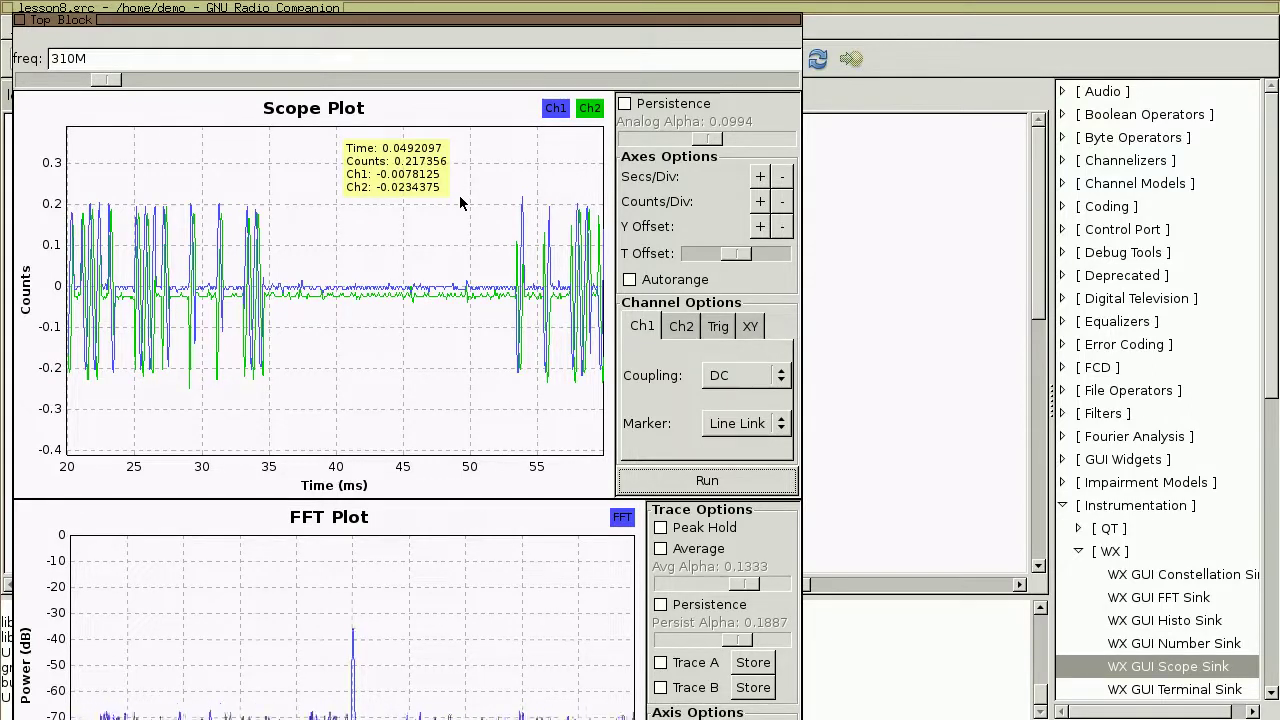
left_click(676, 550)
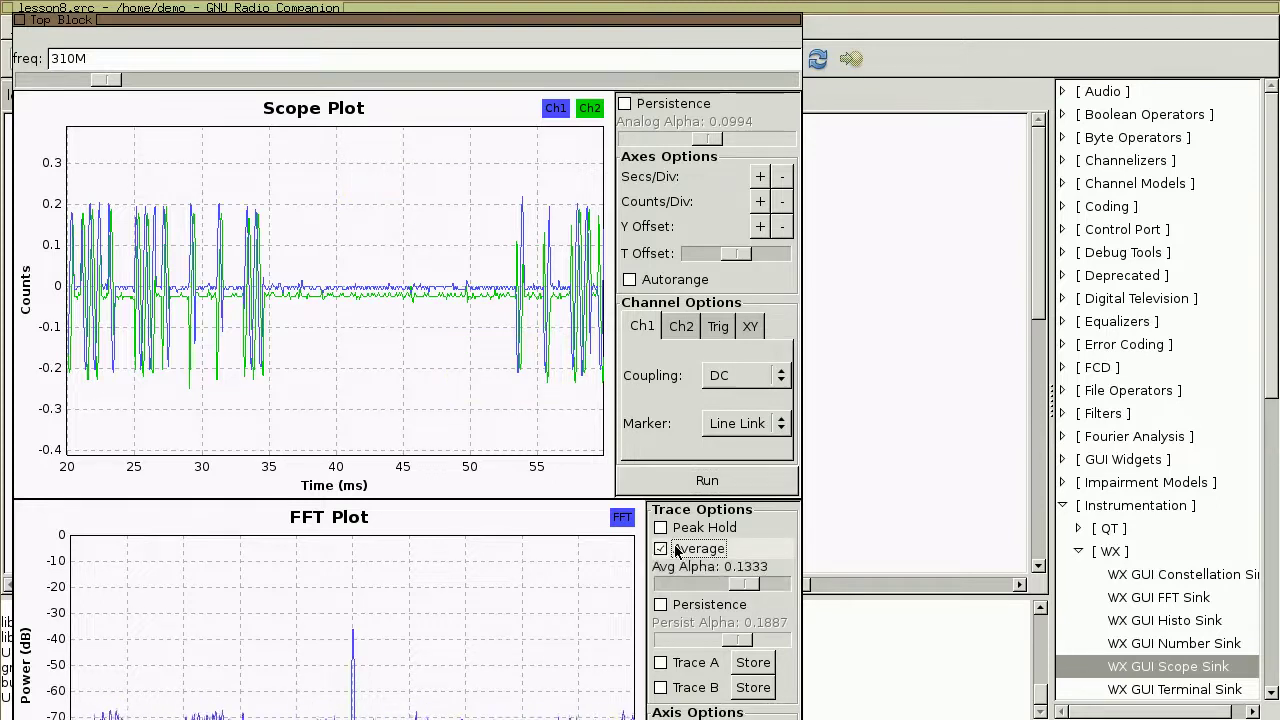
mouse_move(433, 700)
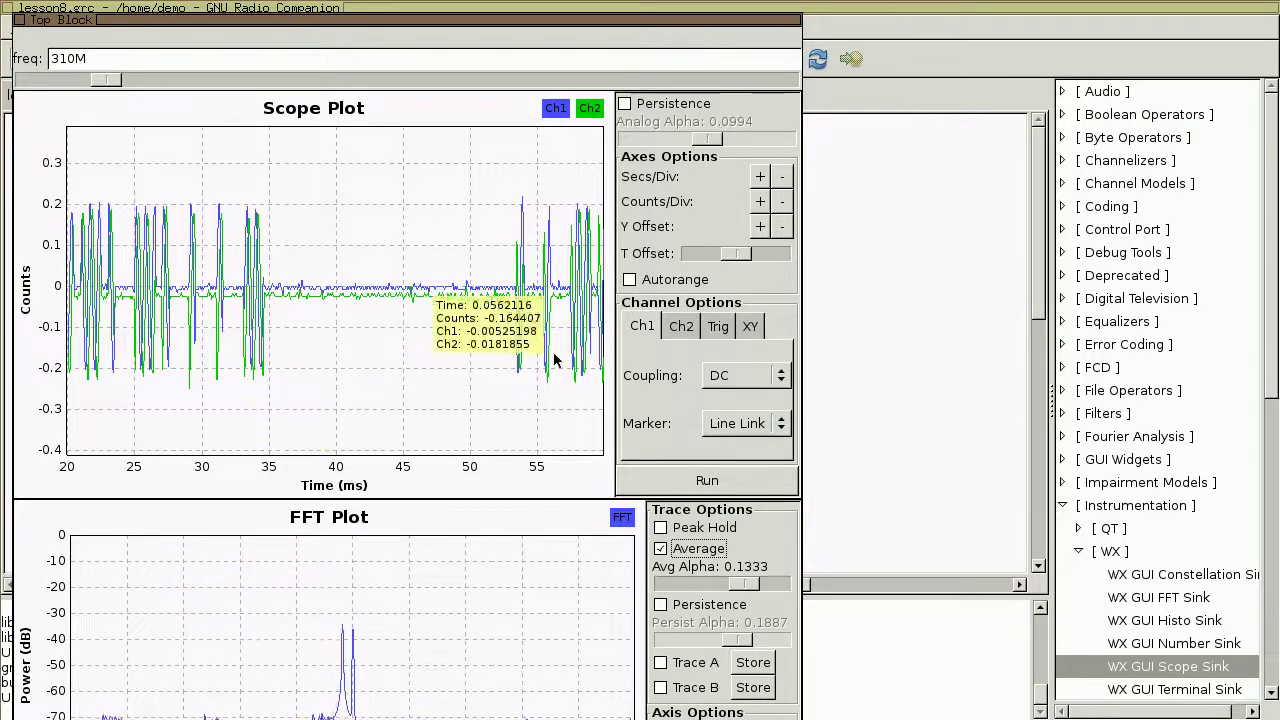
left_click(707, 480)
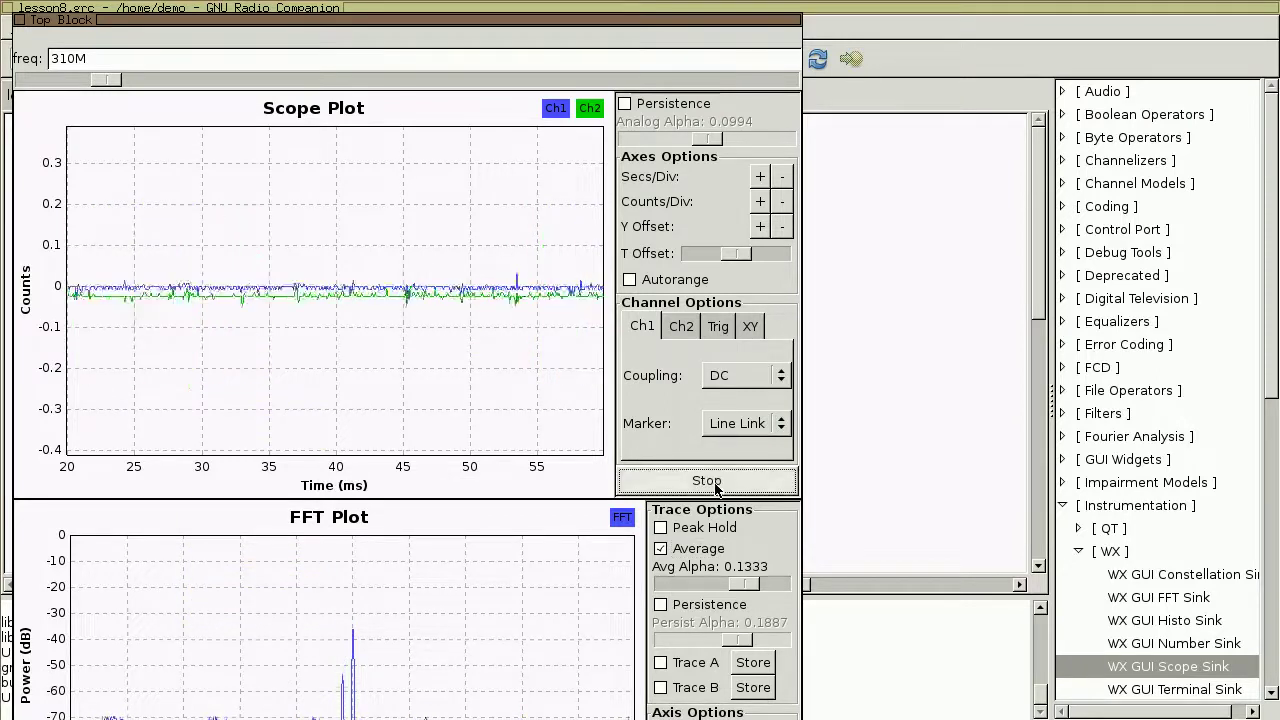
Shorten the scope plot's time base to 50 us per division and stop the trace
left_click(781, 177)
left_click(781, 177)
left_click(781, 177)
left_click(781, 177)
left_click(781, 177)
left_click(776, 177)
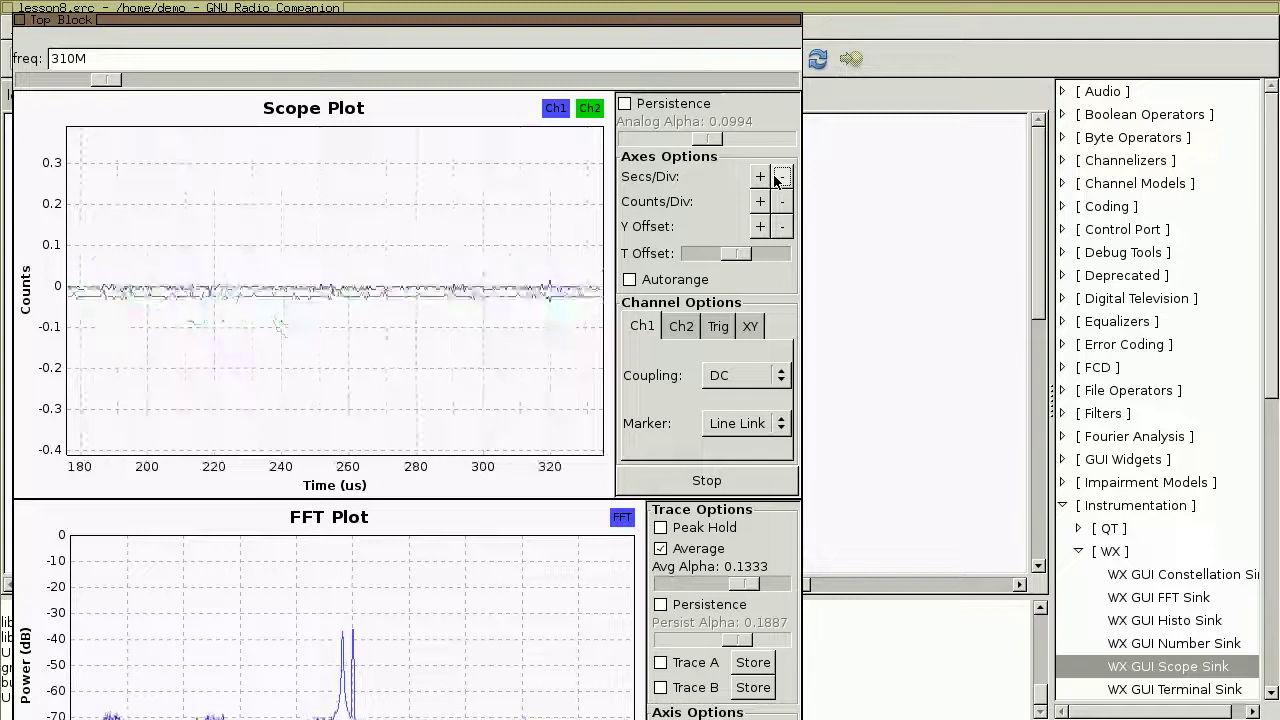
left_click(759, 177)
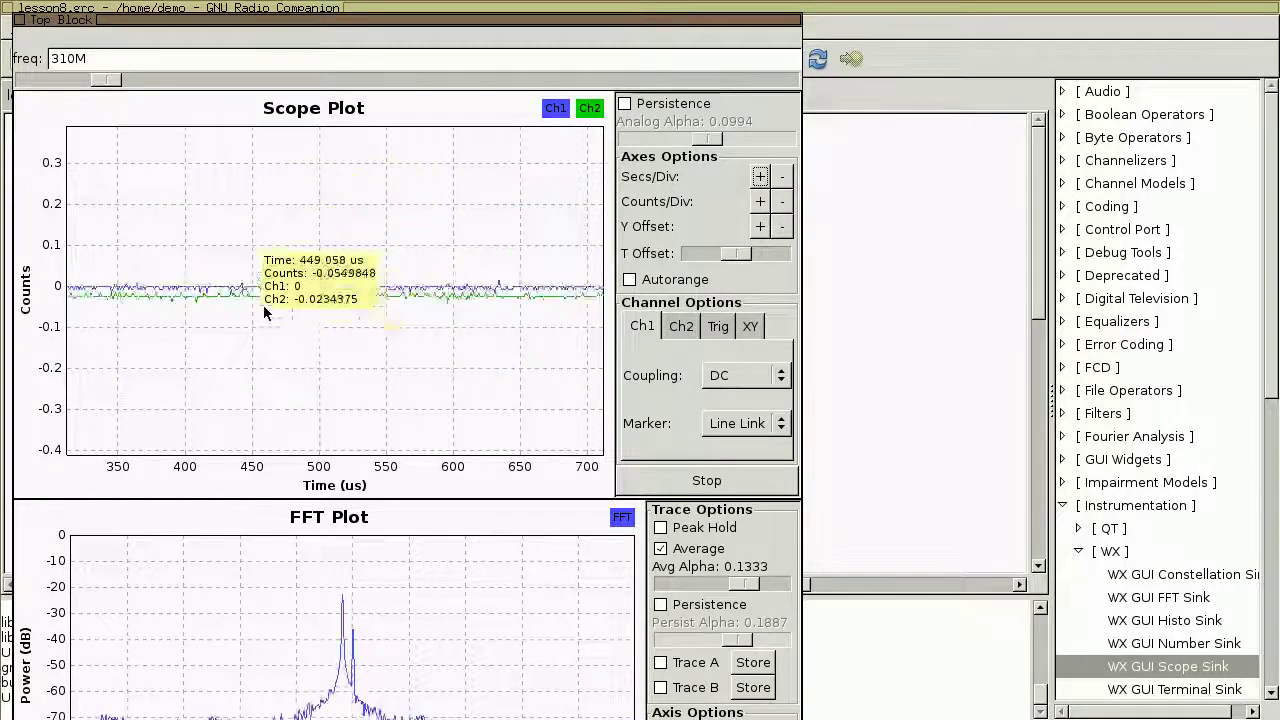
left_click(704, 480)
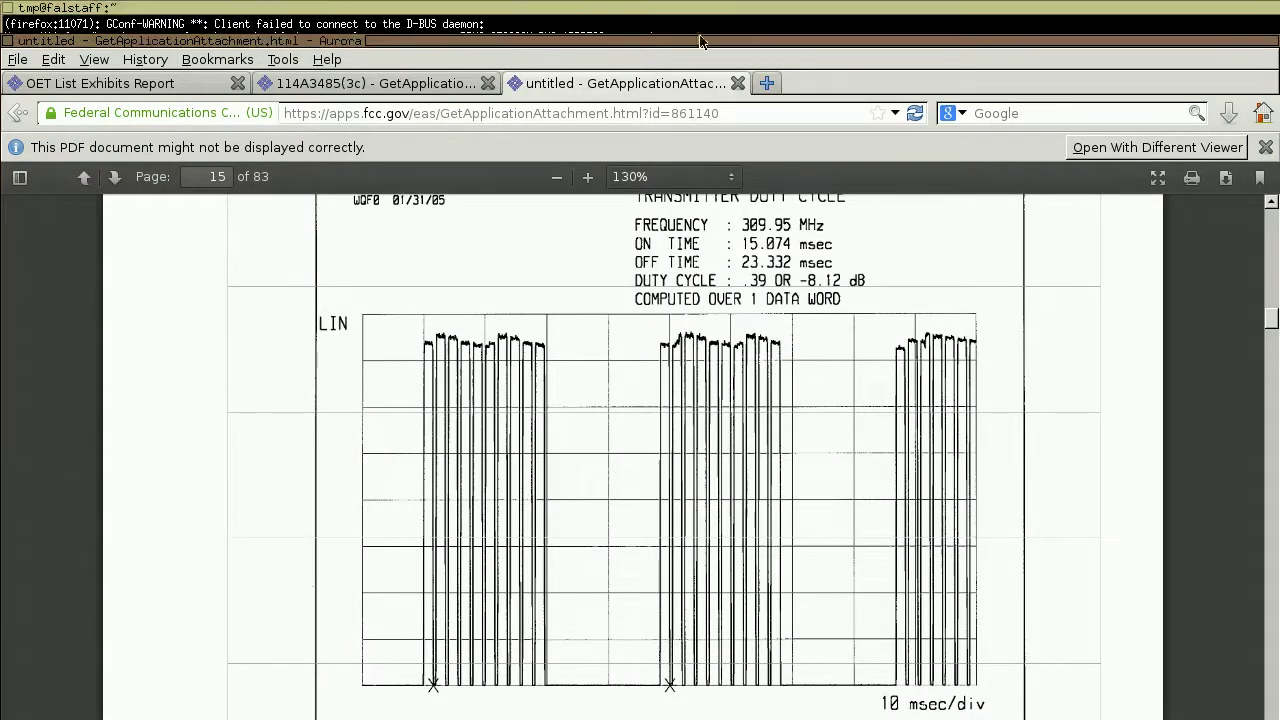
In the browser's FCC test report, raise the window to full view and examine the transmitter duty cycle plots on pages 13 and 14
left_click_drag(698, 53, 698, 20)
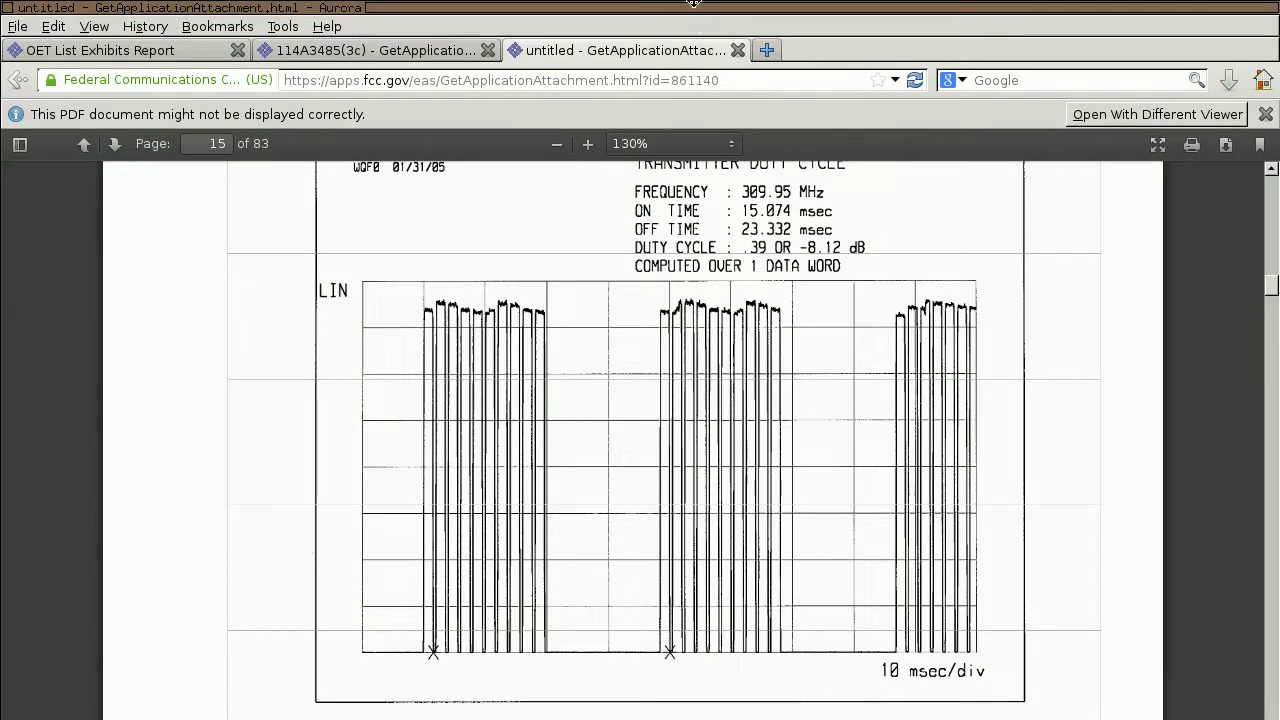
mouse_move(1270, 292)
left_mouse_down()
mouse_move(1271, 257)
mouse_move(1273, 278)
left_mouse_up()
scroll(1272, 277, "down", 3)
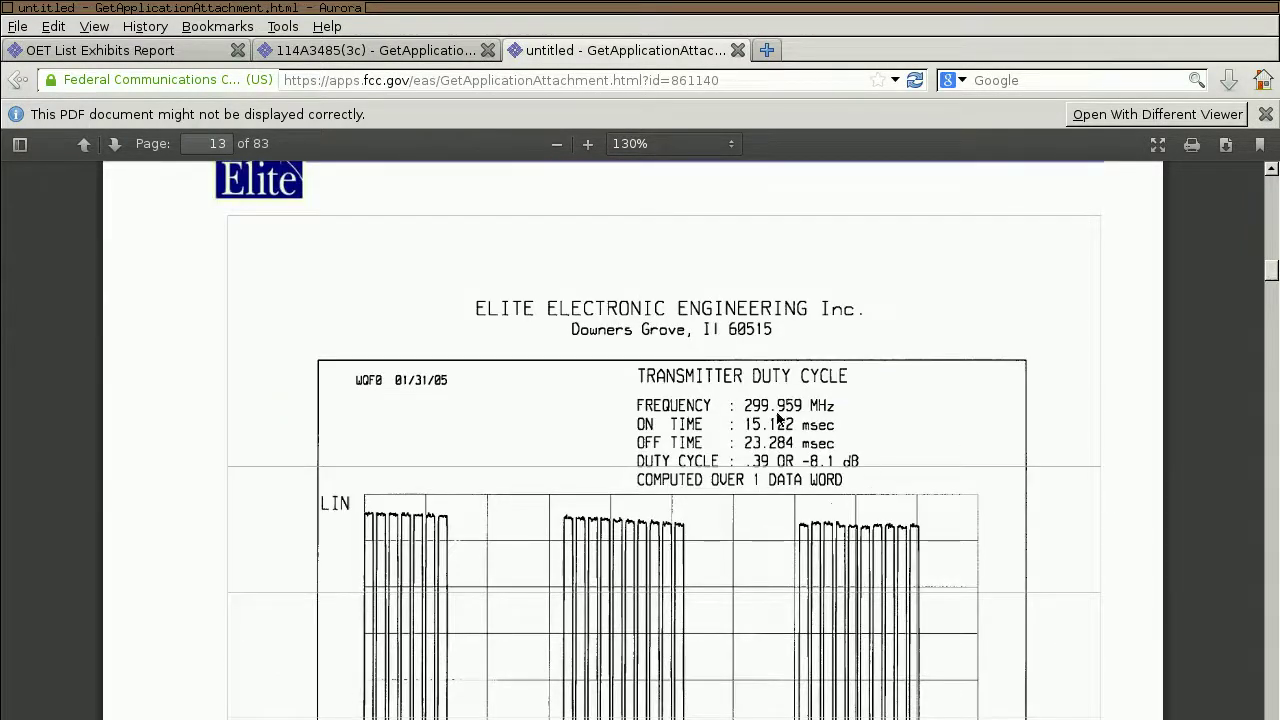
scroll(777, 418, "down", 2)
scroll(777, 414, "down", 20)
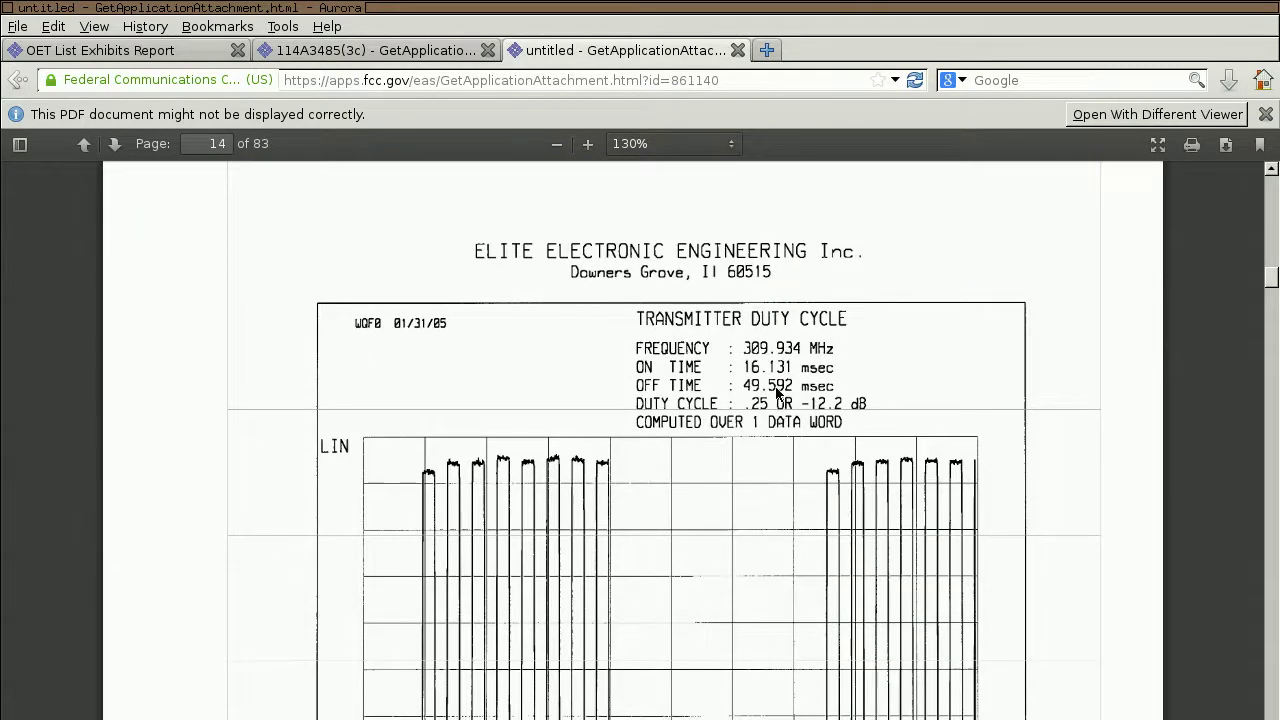
scroll(779, 418, "down", 4)
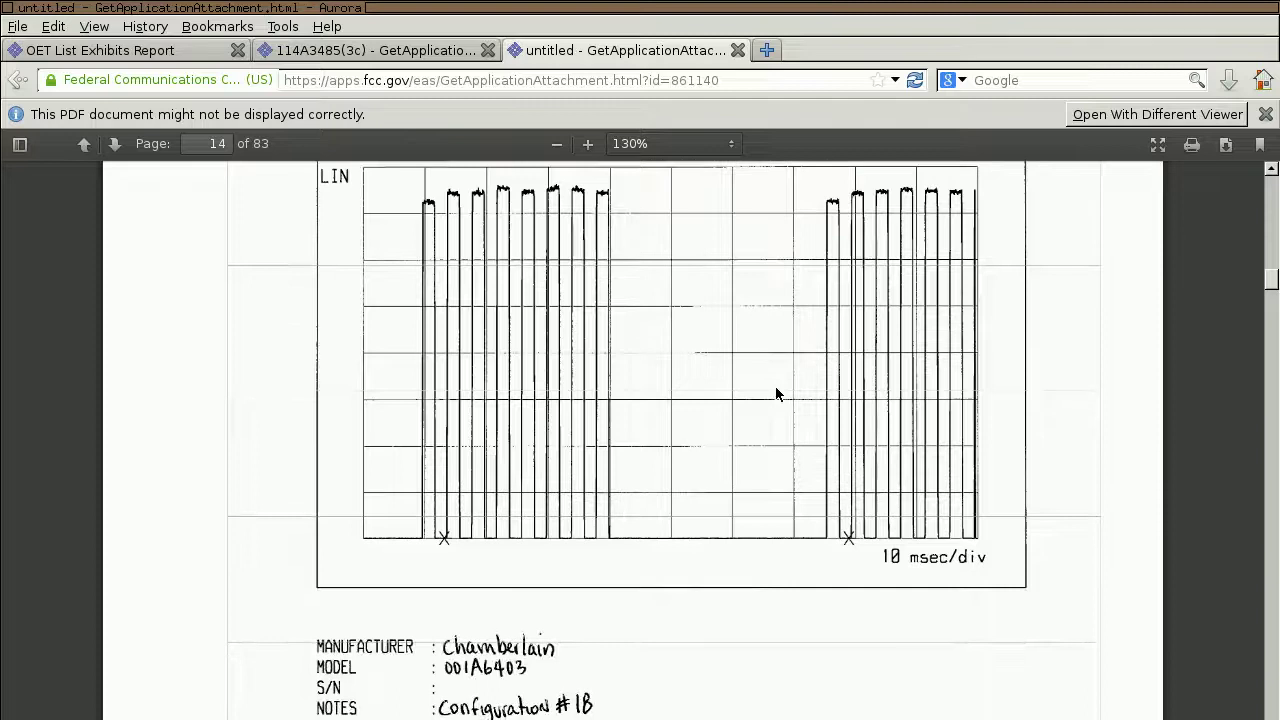
scroll(734, 462, "up", 3)
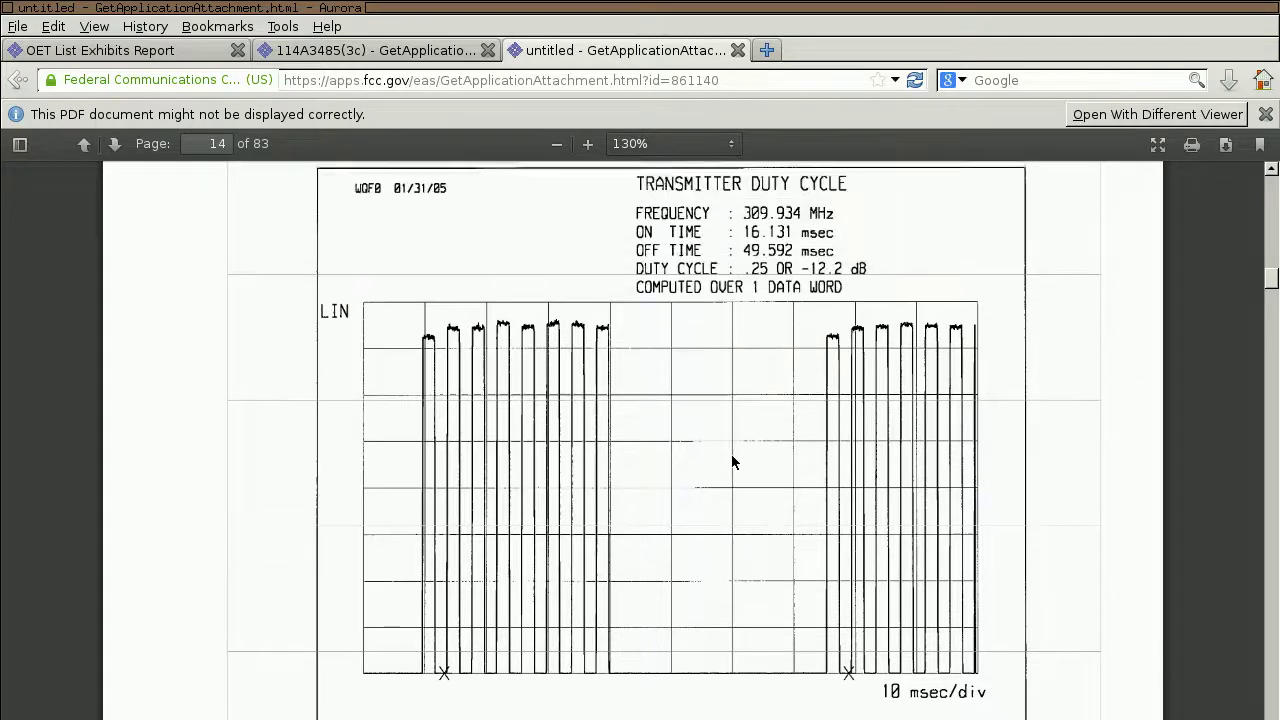
scroll(732, 462, "up", 1)
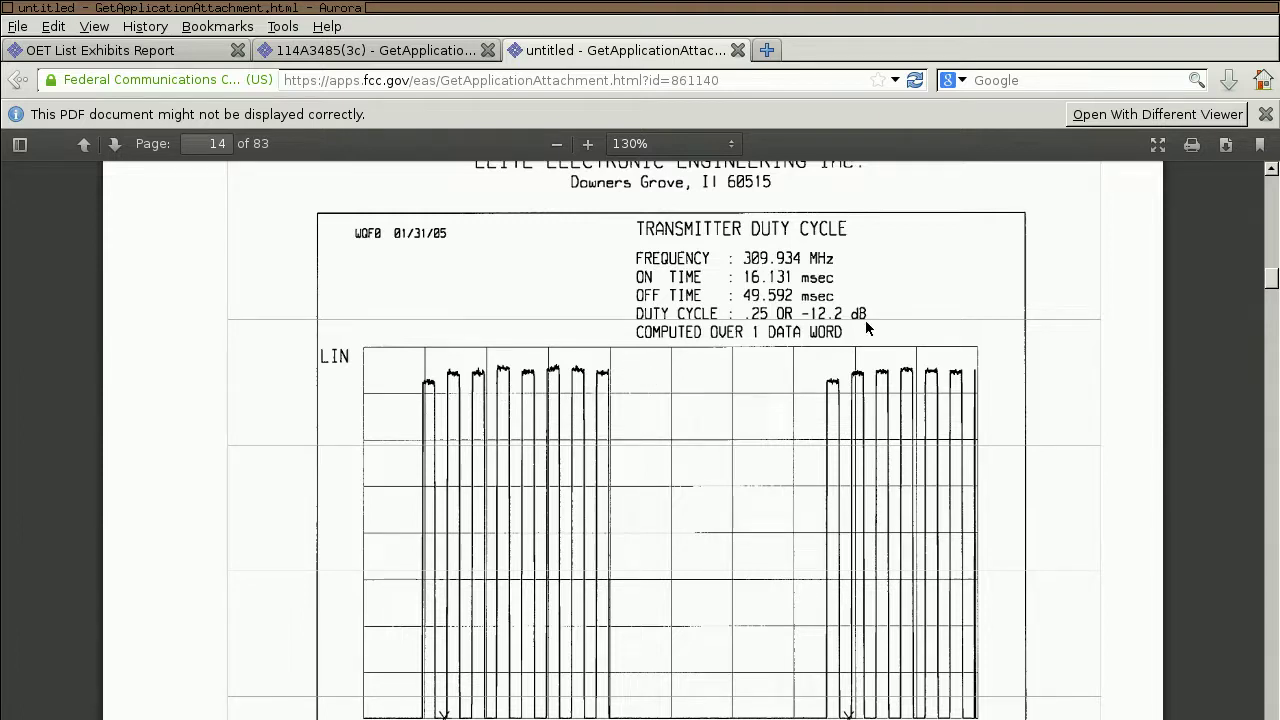
Examine the configuration notes on page 14 and the duty cycle plot and on/off times on page 15 of the report
scroll(866, 328, "down", 15)
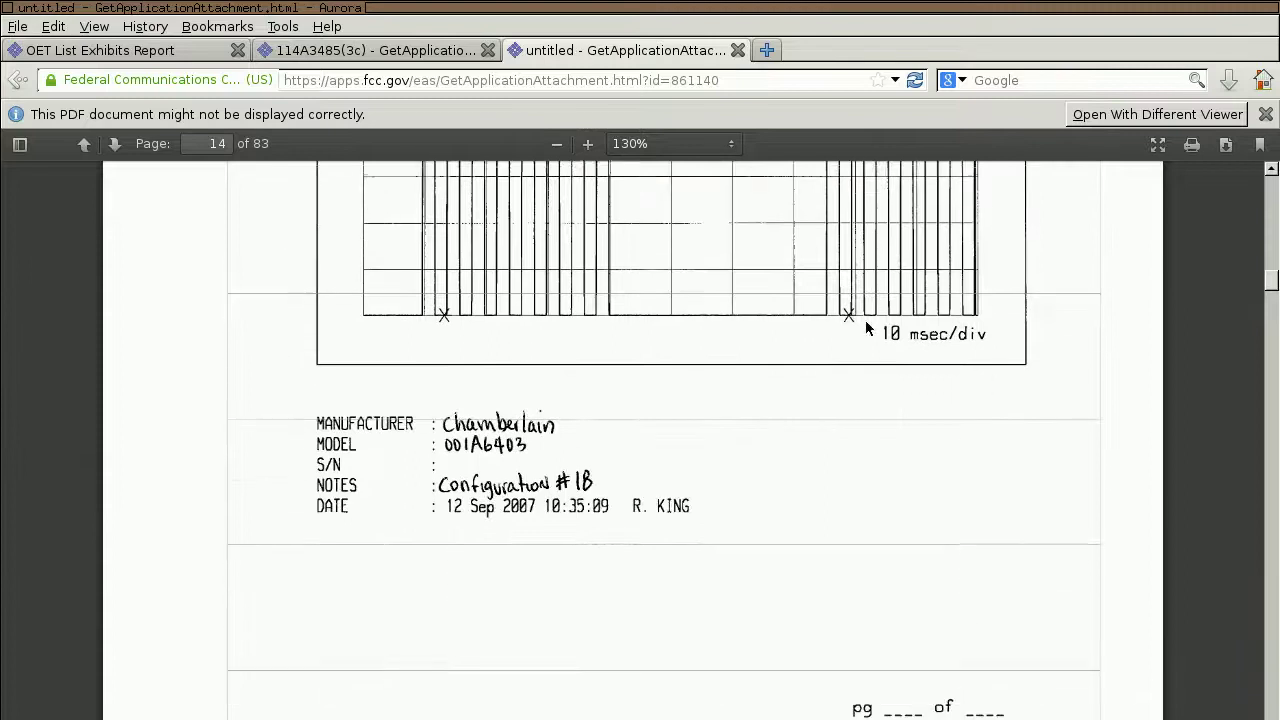
scroll(866, 328, "down", 18)
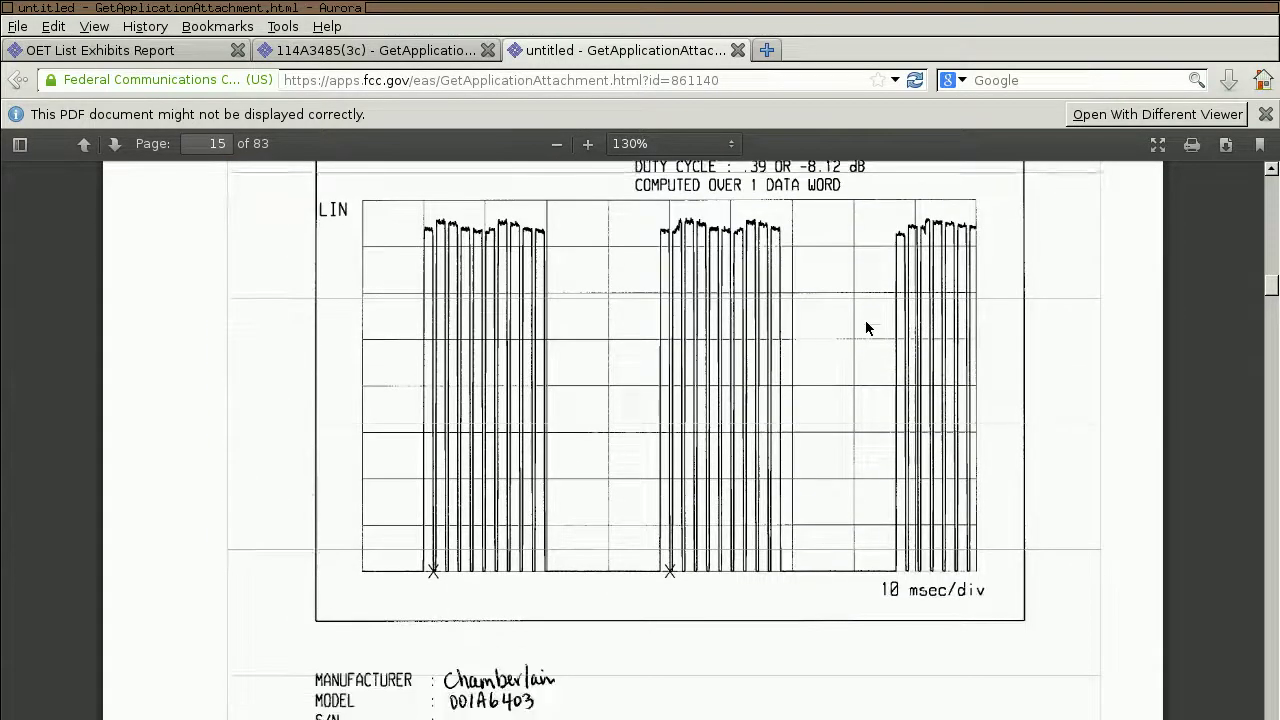
scroll(866, 328, "up", 1)
scroll(866, 328, "down", 2)
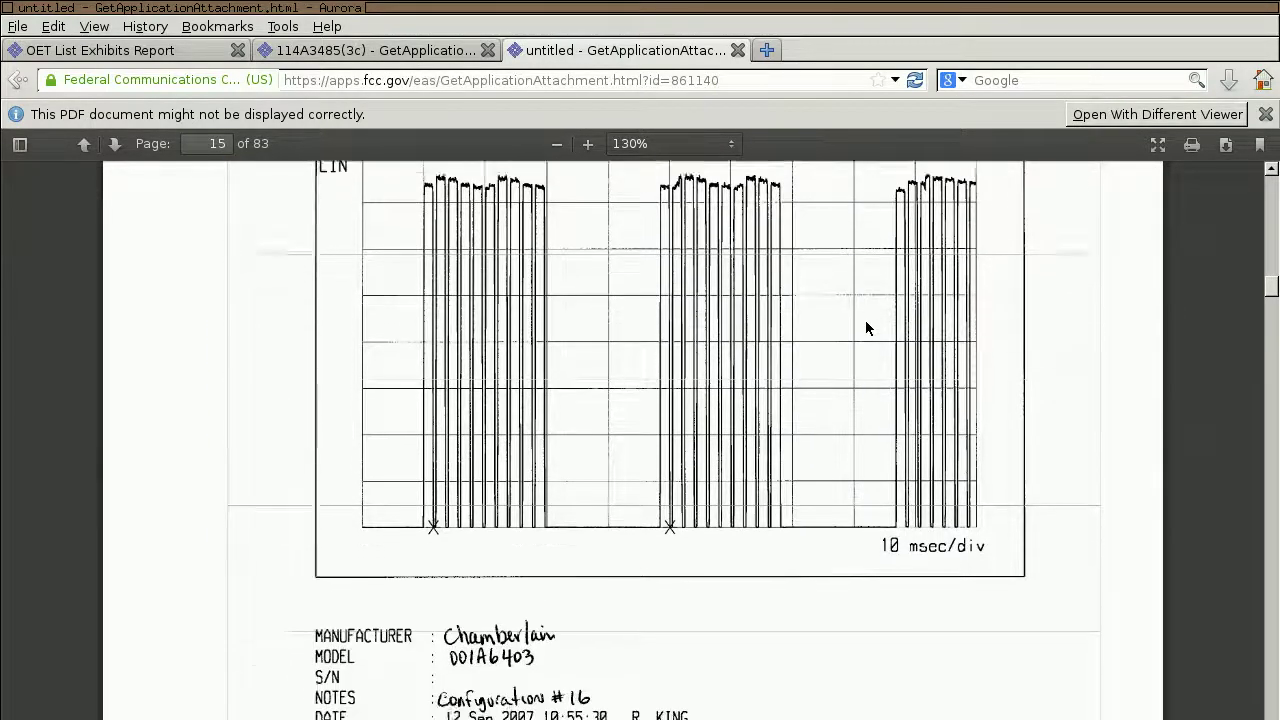
scroll(866, 328, "up", 7)
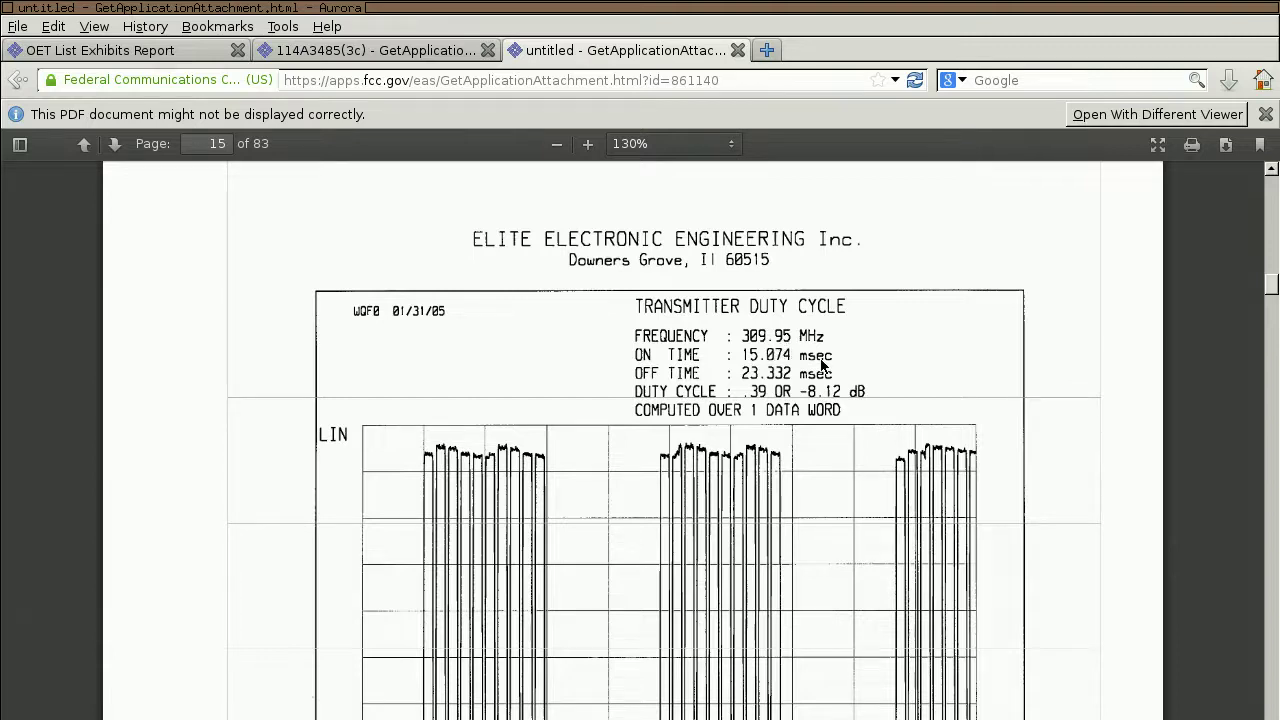
scroll(820, 370, "down", 2)
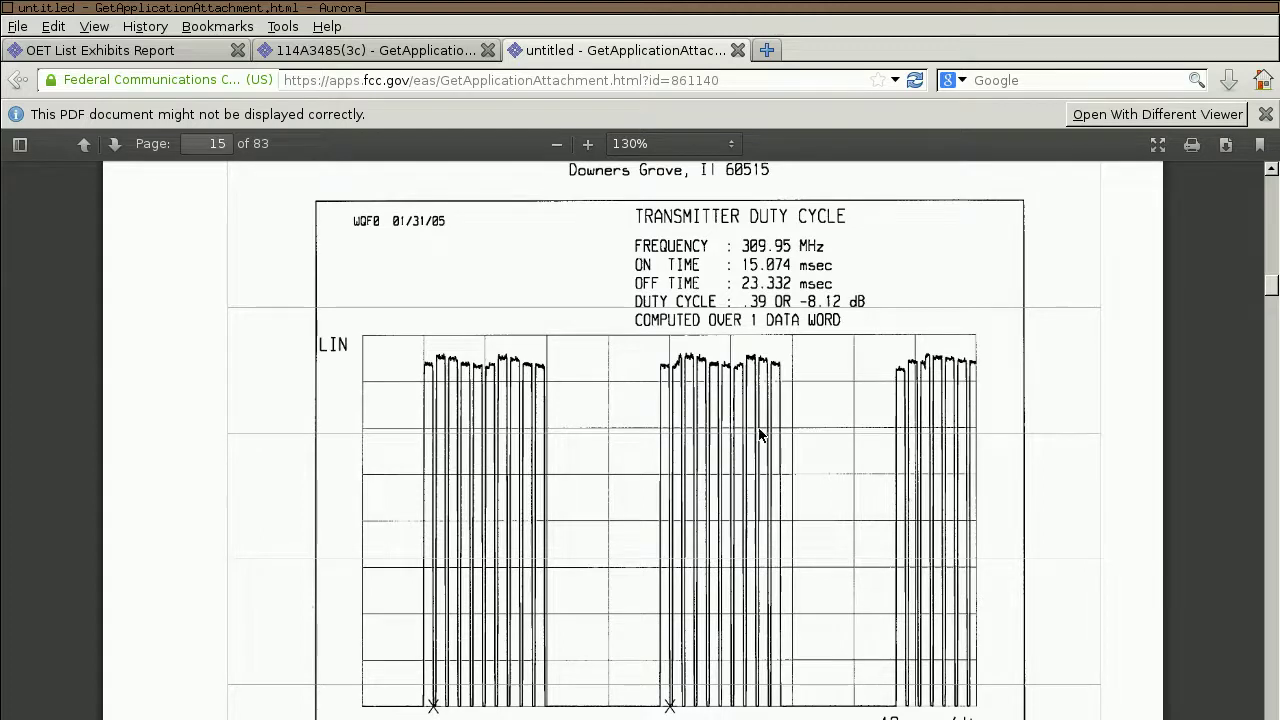
scroll(765, 434, "down", 2)
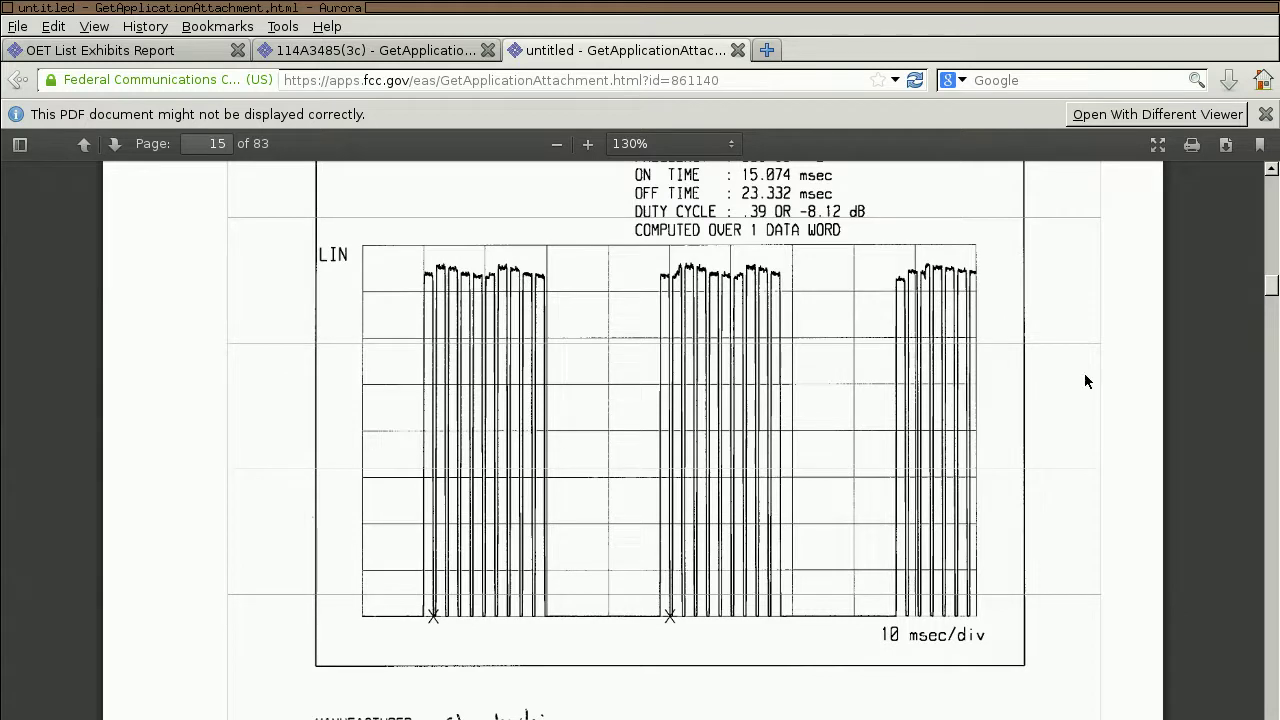
Examine the configuration number noted beneath the page 15 duty cycle plot and review the plot's burst pattern
scroll(1086, 381, "down", 5)
scroll(1086, 381, "up", 2)
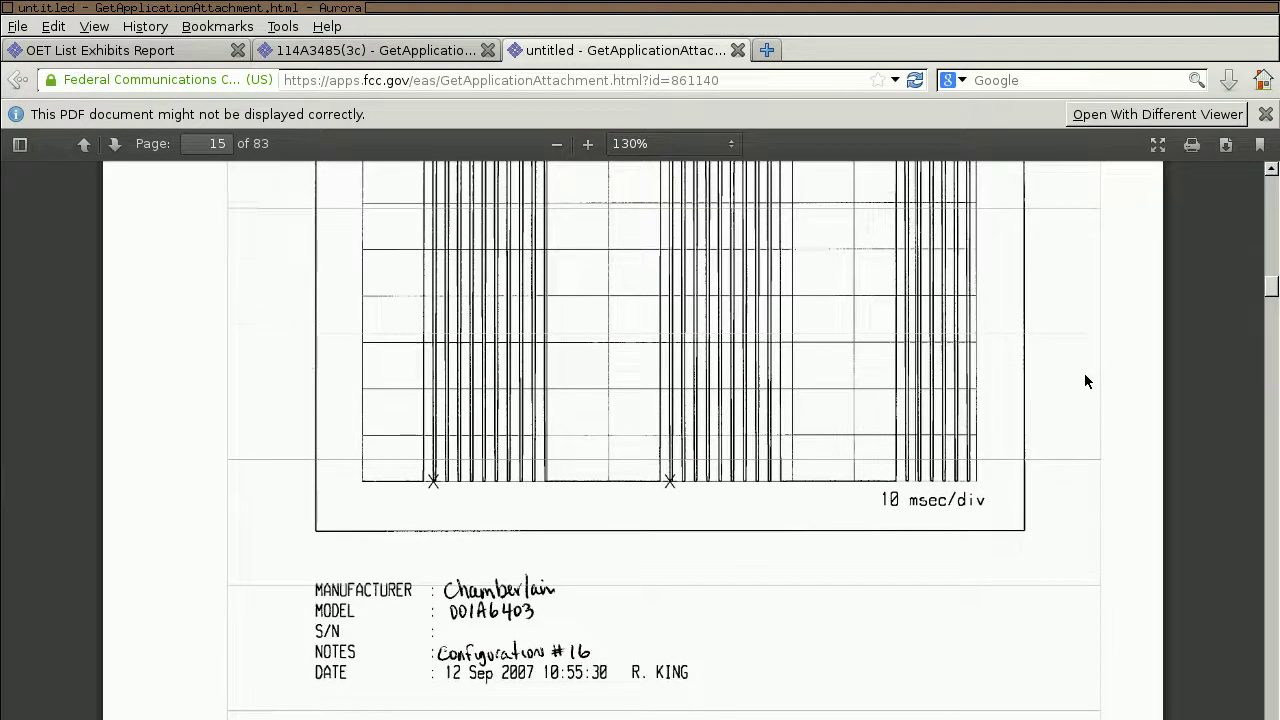
scroll(1094, 385, "up", 5)
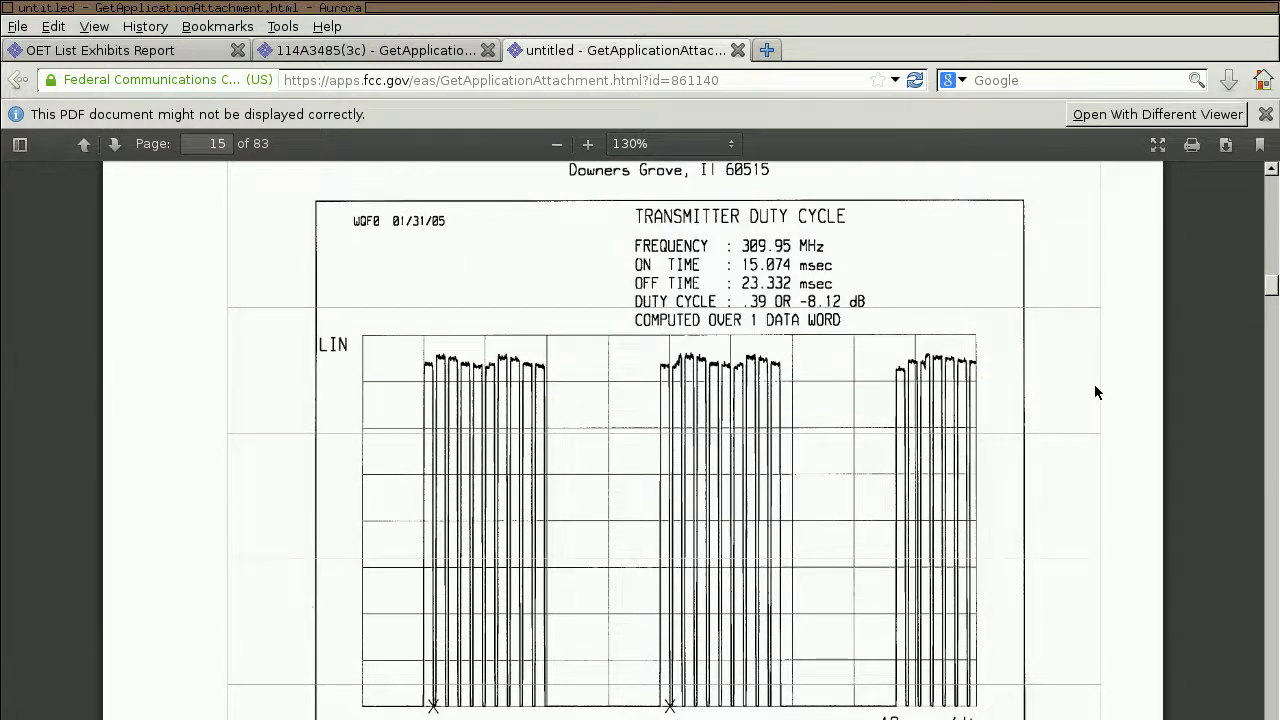
scroll(1094, 392, "down", 1)
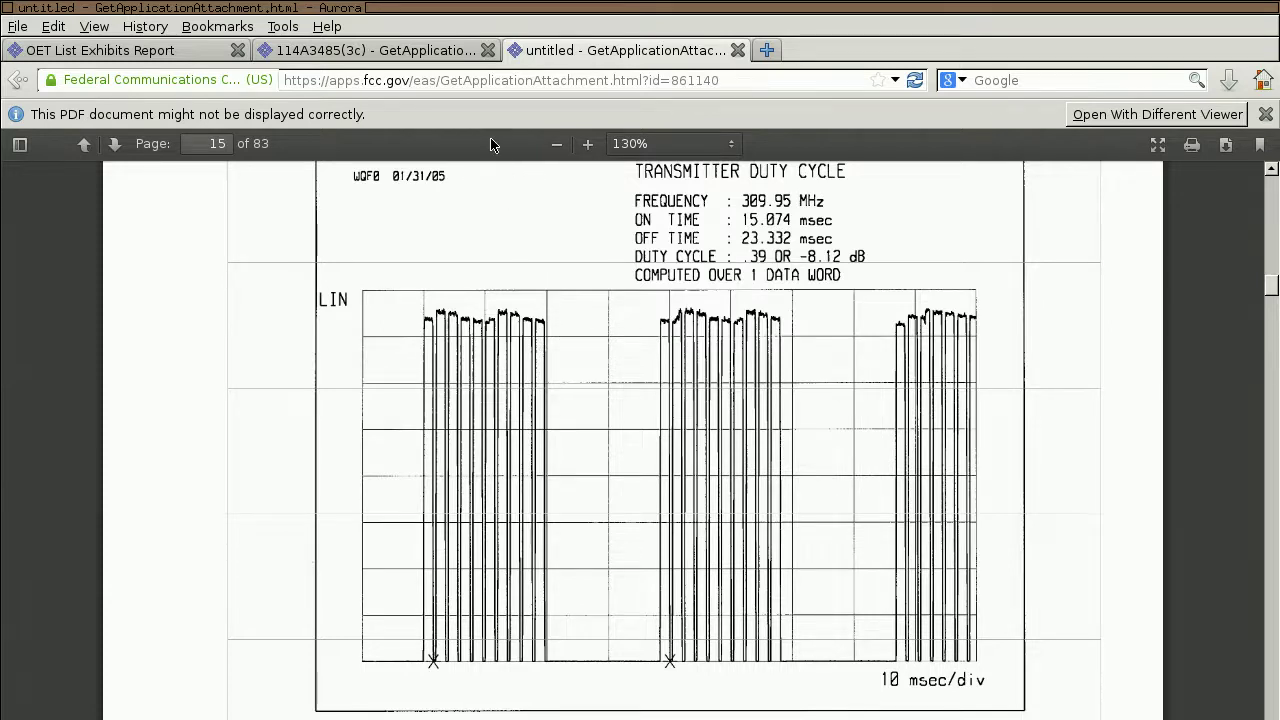
Look up entry 16 in Chart A of the Clicker KLIK1U instructions and return to the test report
left_click(416, 51)
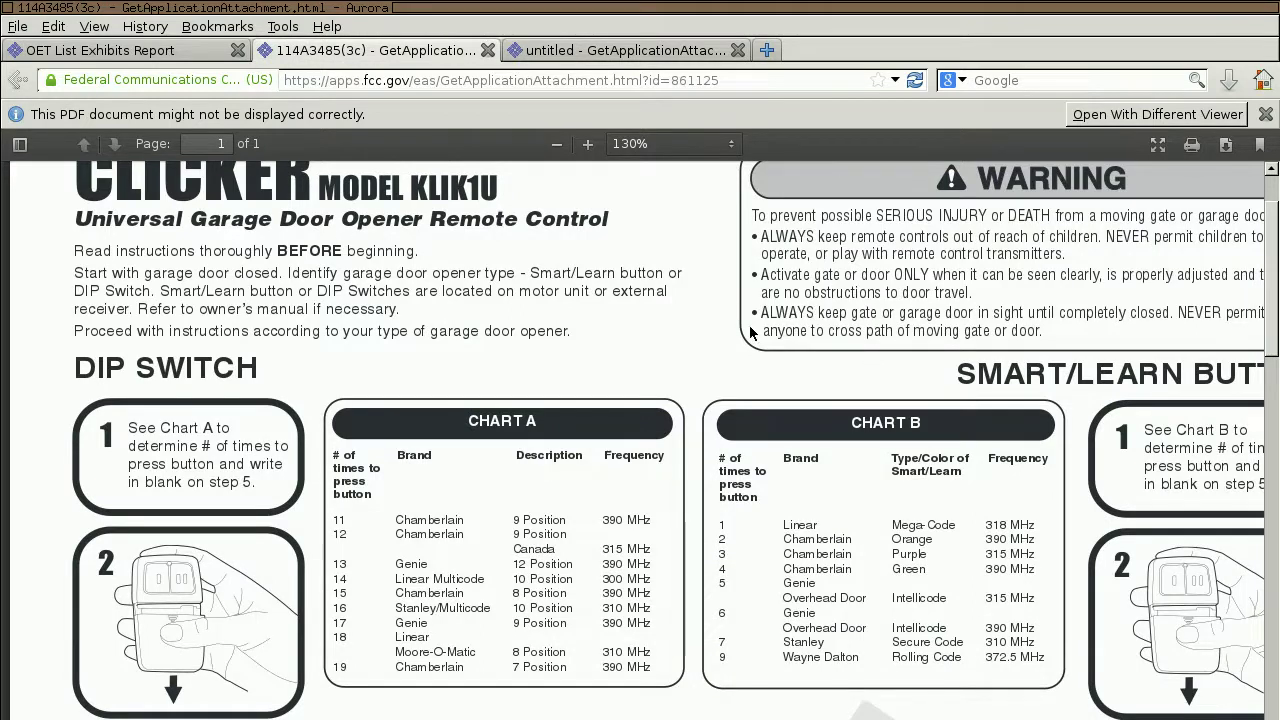
left_click_drag(1265, 281, 1272, 331)
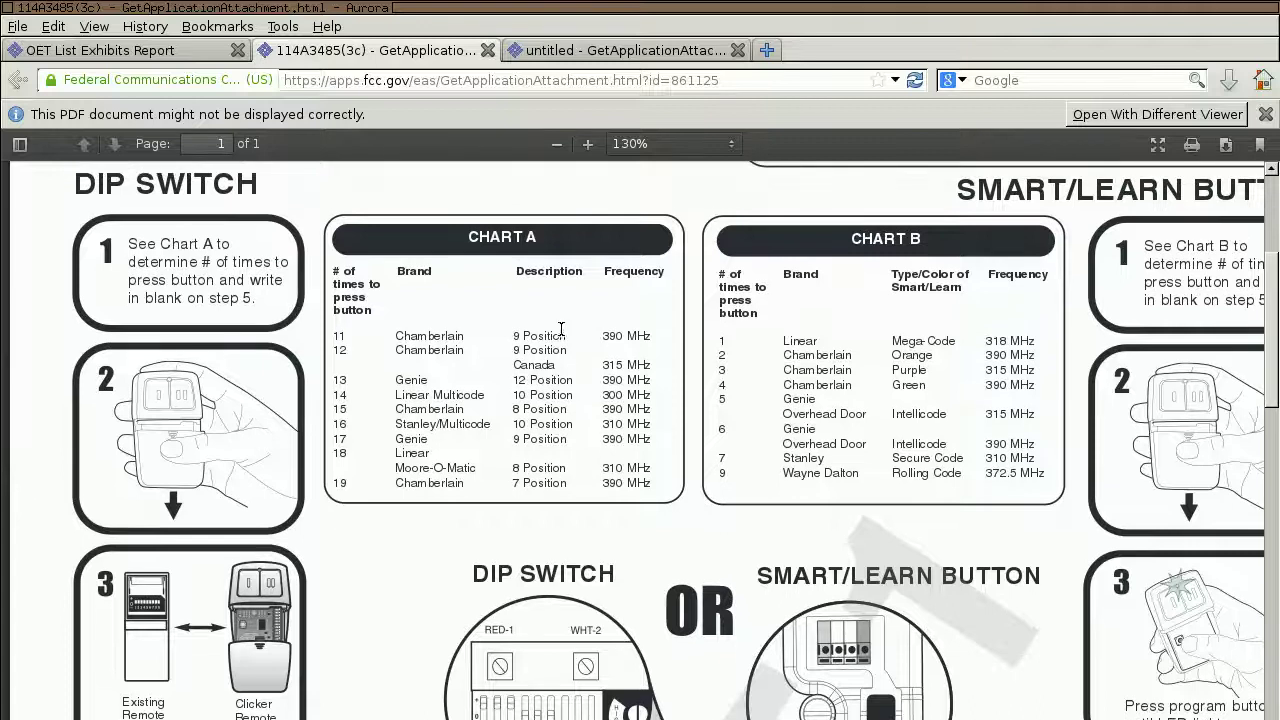
left_click_drag(343, 424, 333, 426)
left_click(333, 426)
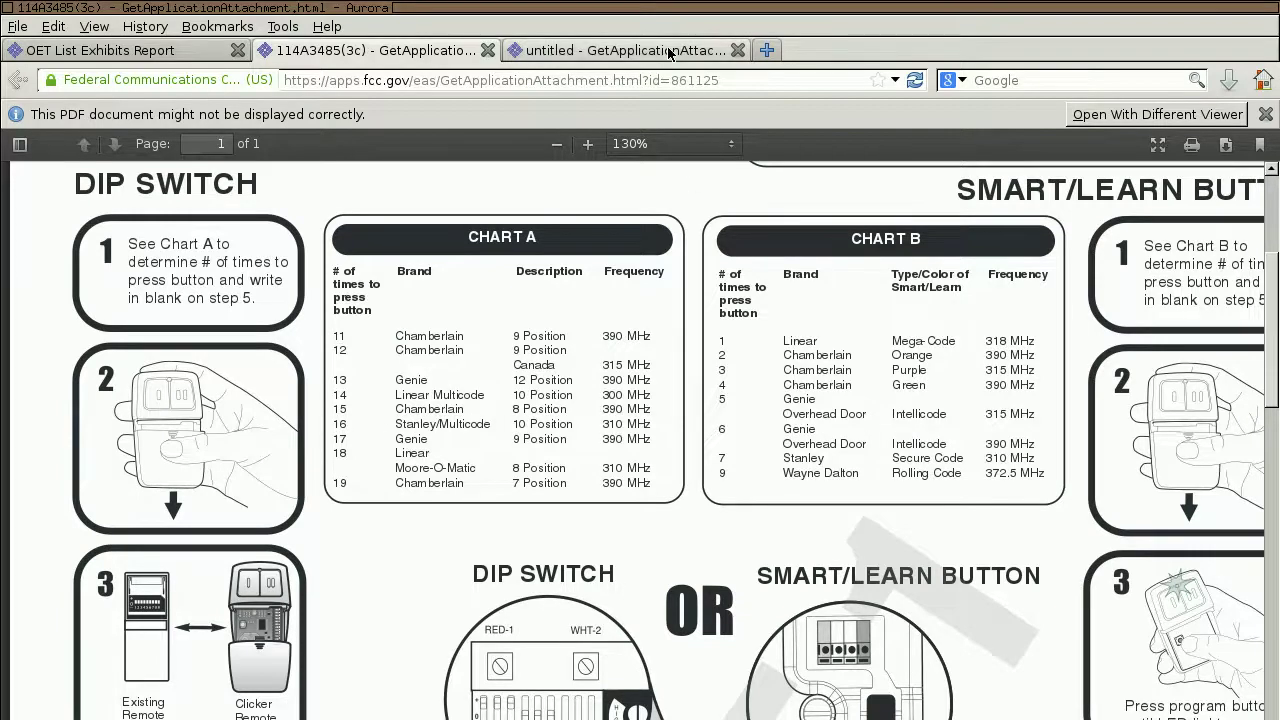
left_click(588, 50)
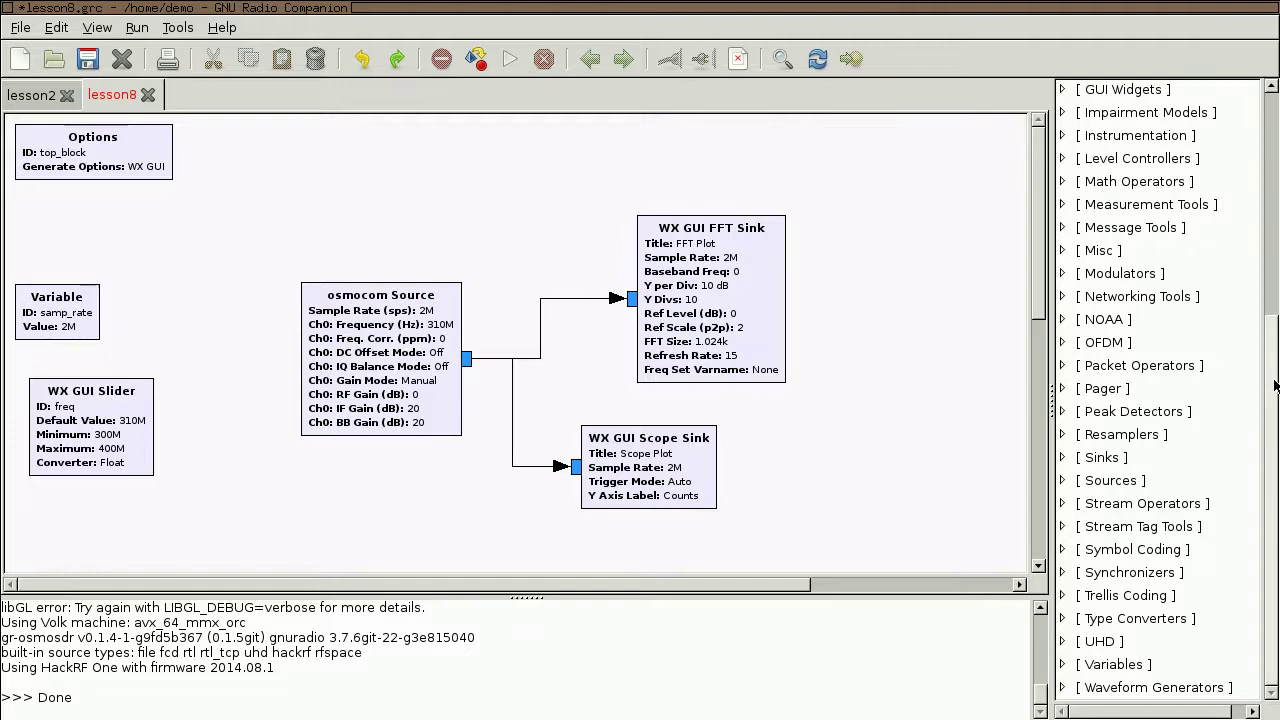
In GNU Radio Companion, add a Complex to Mag type converter below the osmocom Source in the lesson8 flowgraph
left_click(1063, 618)
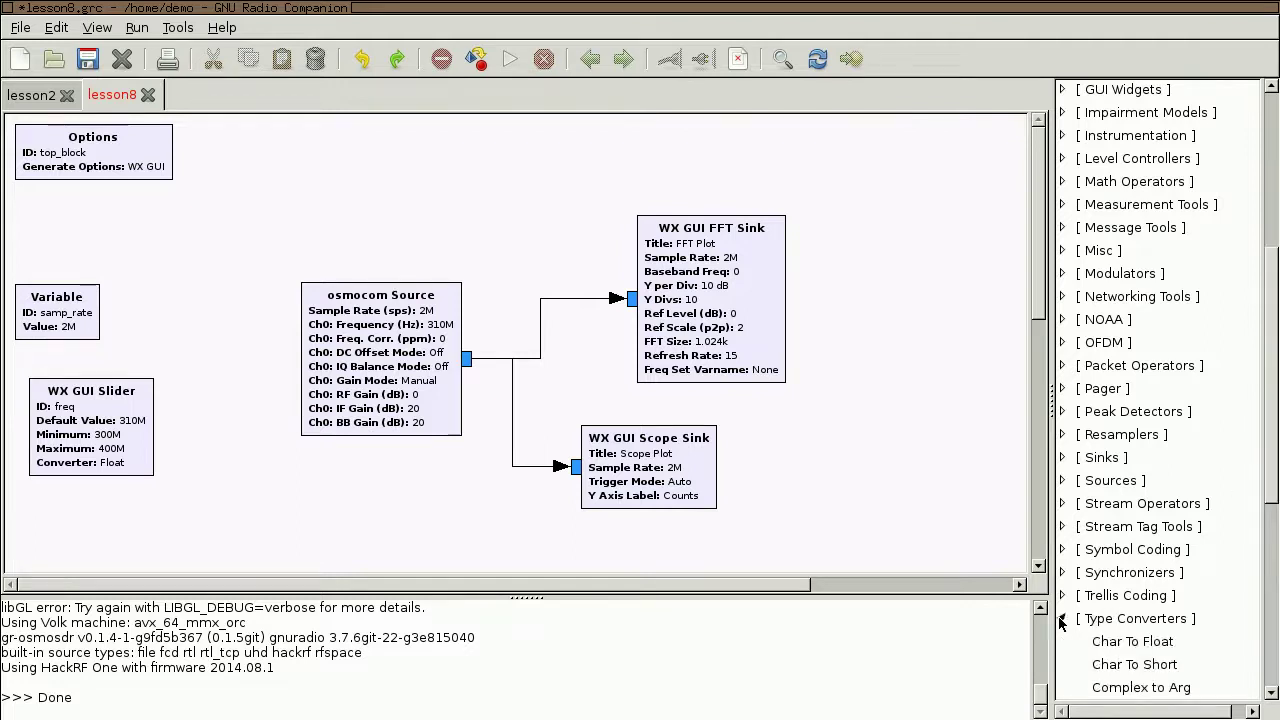
scroll(1130, 510, "down", 4)
scroll(1130, 510, "down", 4)
left_click_drag(1163, 348, 462, 510)
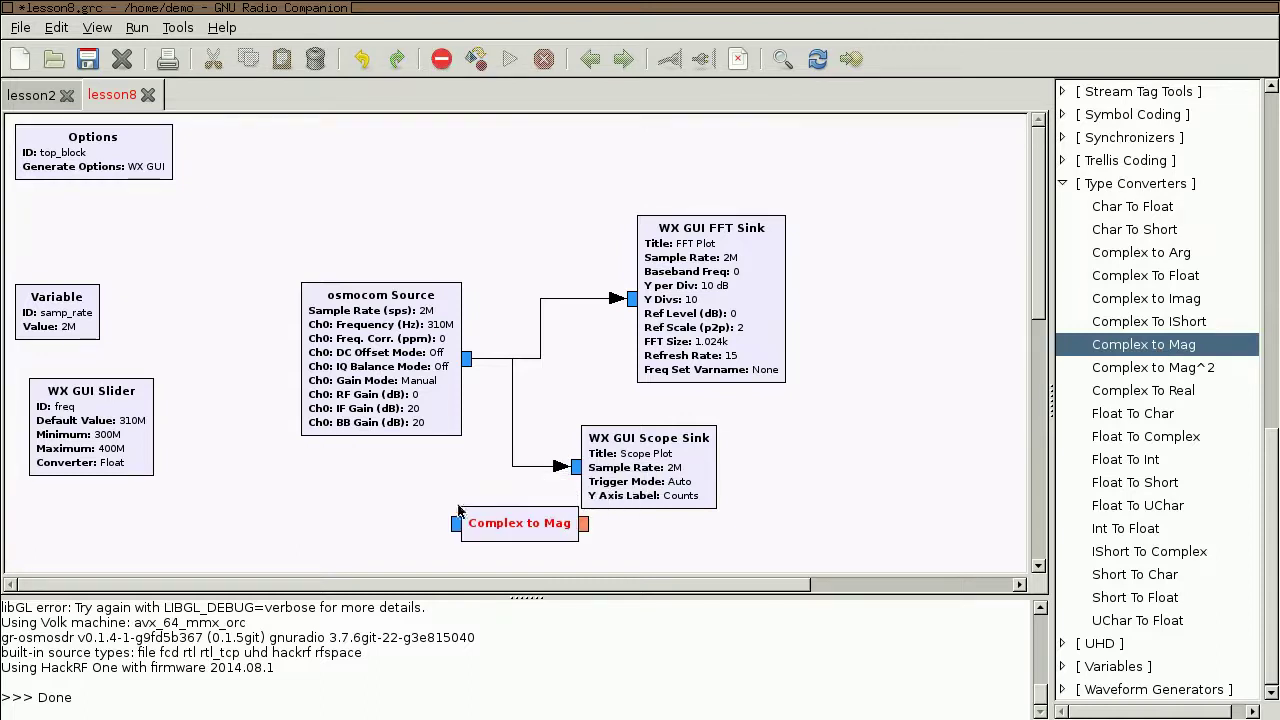
Move the WX GUI Scope Sink farther from the osmocom Source and delete the connection between them
left_click_drag(682, 474, 747, 474)
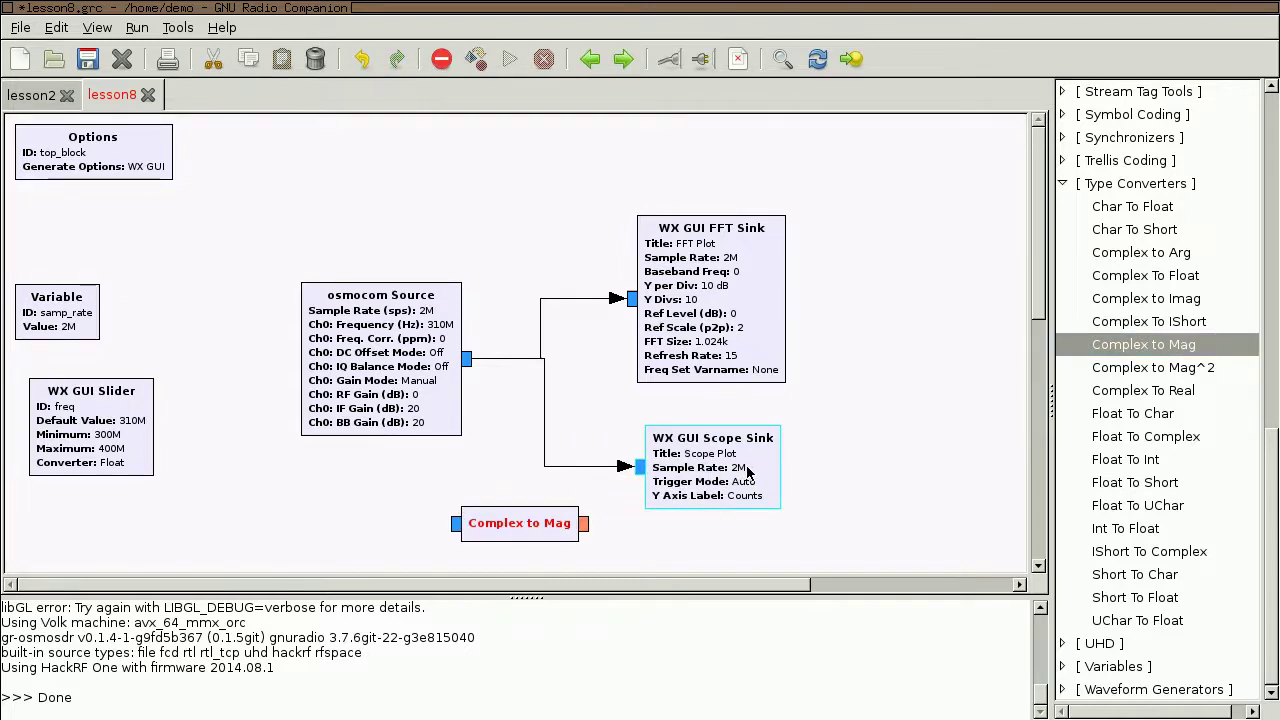
left_click(588, 466)
key("Delete")
Rearrange the osmocom Source and Complex to Mag blocks so the converter sits between the source and the scope sink
left_click(506, 519)
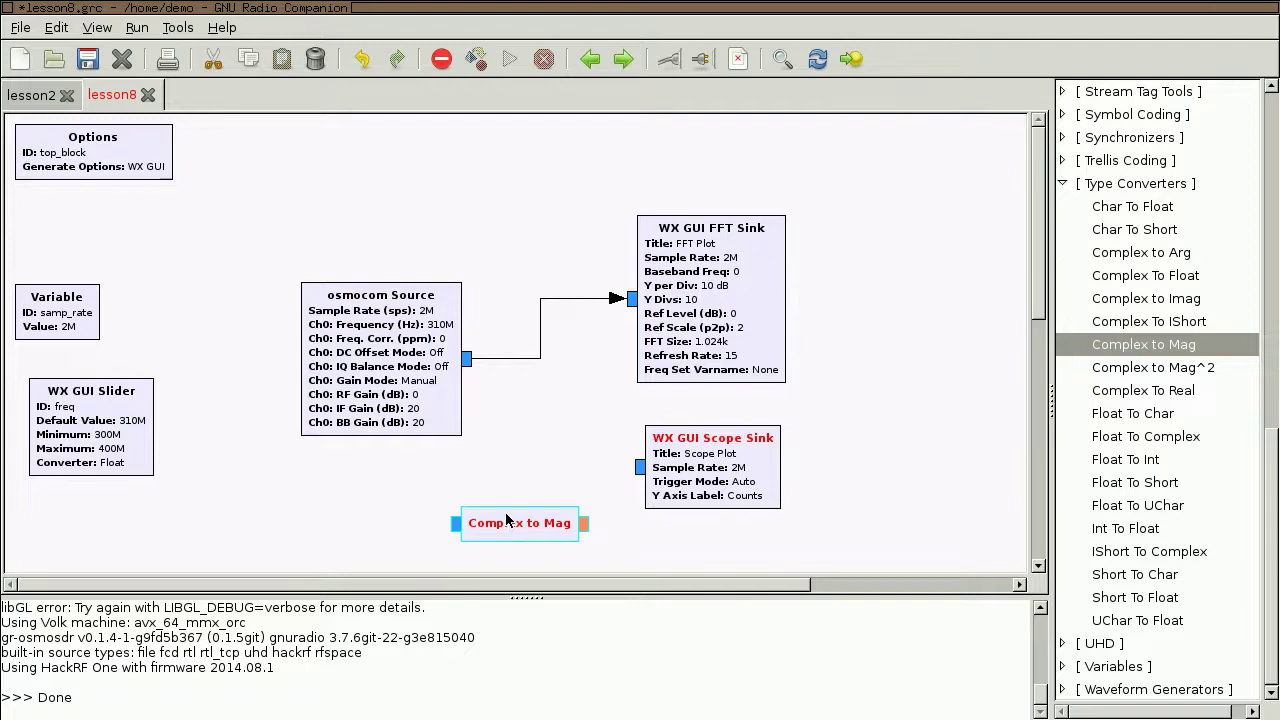
left_click_drag(506, 519, 503, 512)
left_click_drag(409, 407, 297, 331)
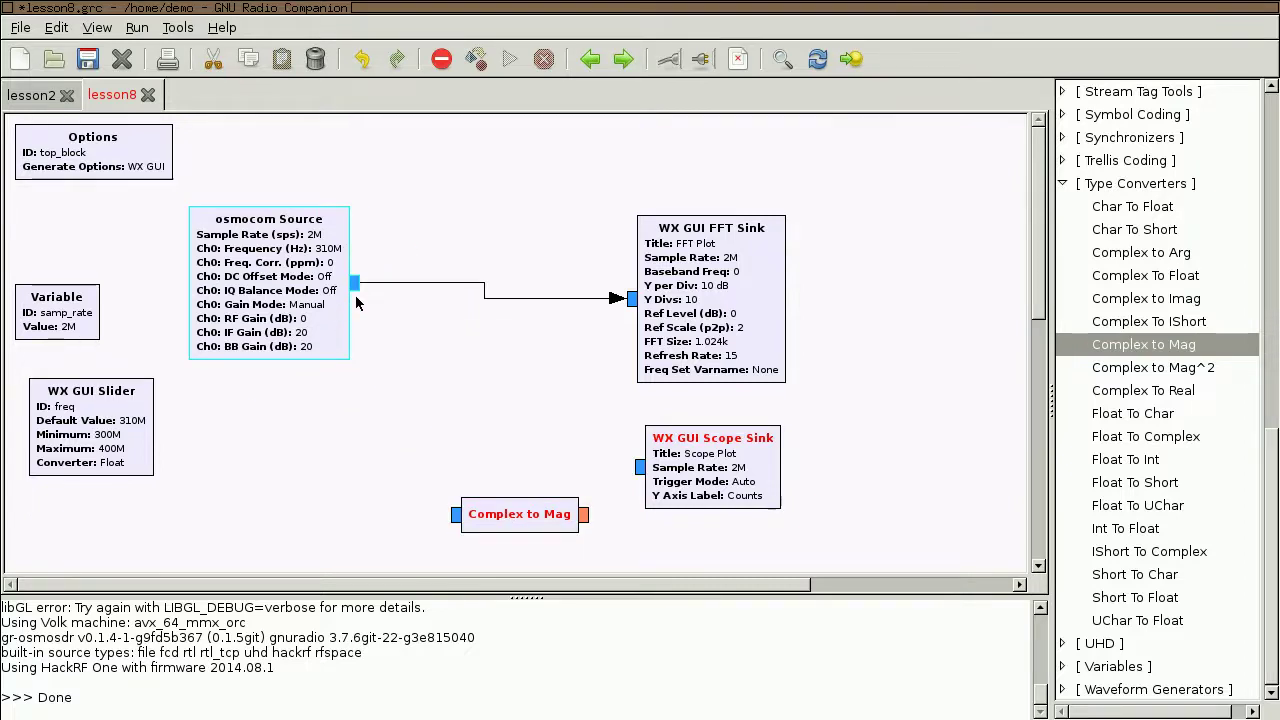
left_click_drag(513, 515, 481, 411)
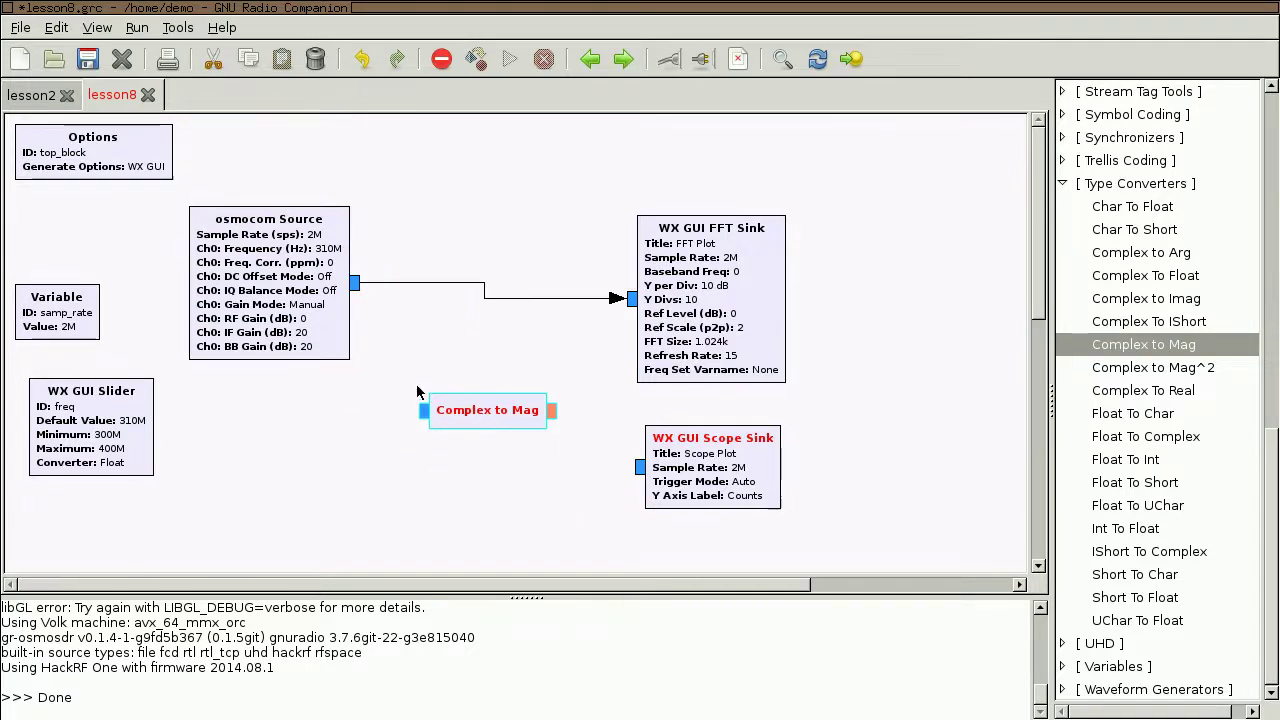
Connect the osmocom Source to Complex to Mag and its output to the WX GUI Scope Sink, aligning the sink below the FFT sink
left_click(355, 283)
left_click(419, 410)
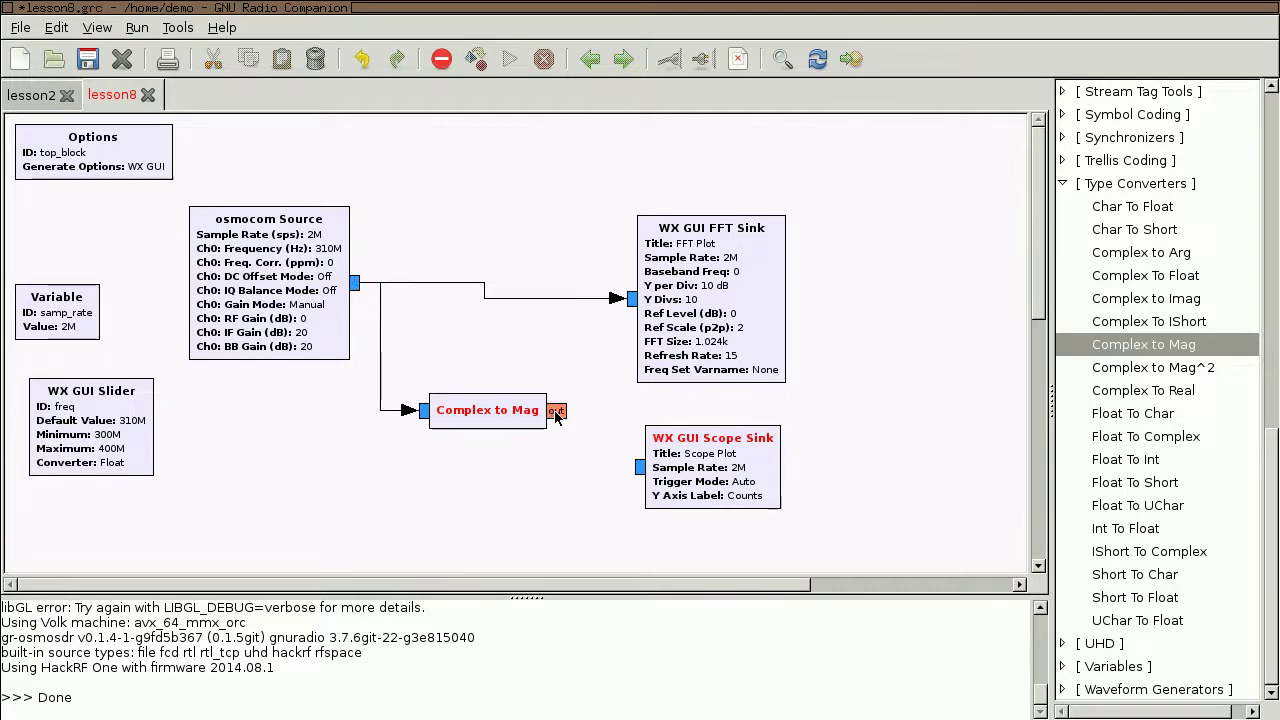
left_click(640, 467)
left_click(552, 410)
left_click(640, 467)
mouse_move(729, 482)
left_mouse_down()
mouse_move(692, 482)
mouse_move(721, 474)
left_mouse_up()
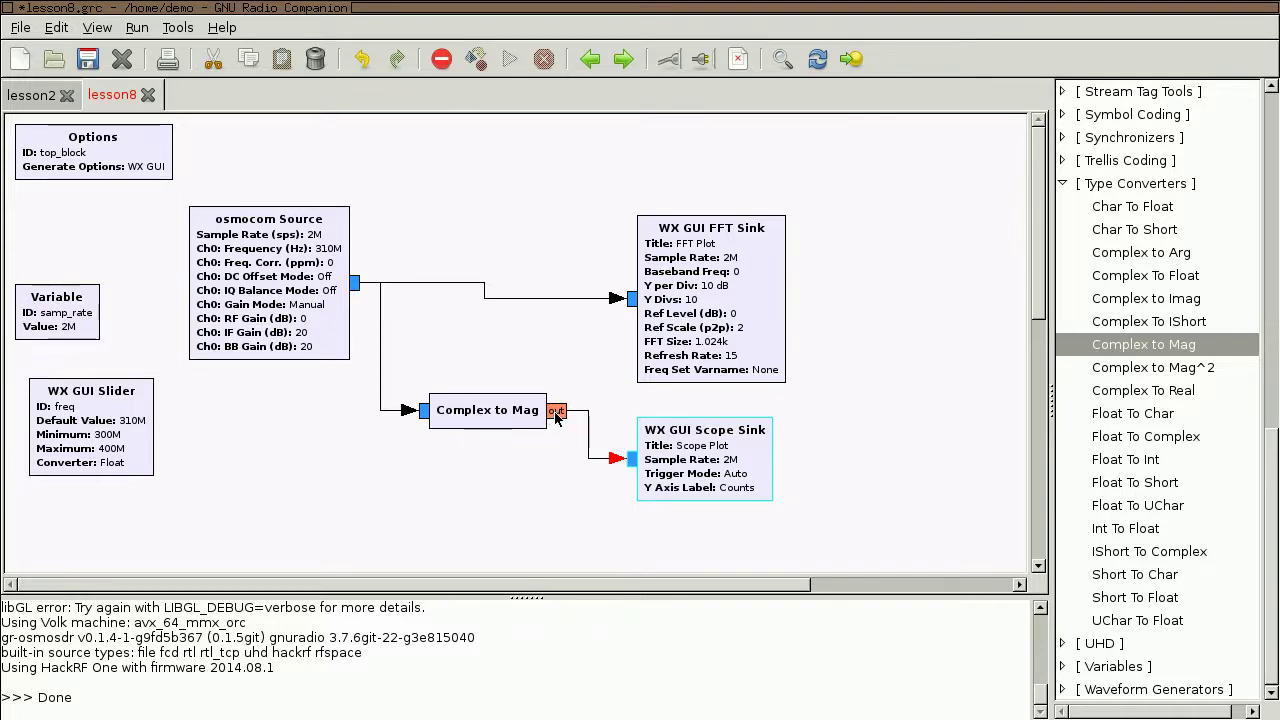
Set the WX GUI Scope Sink's input type to Float
right_click(751, 459)
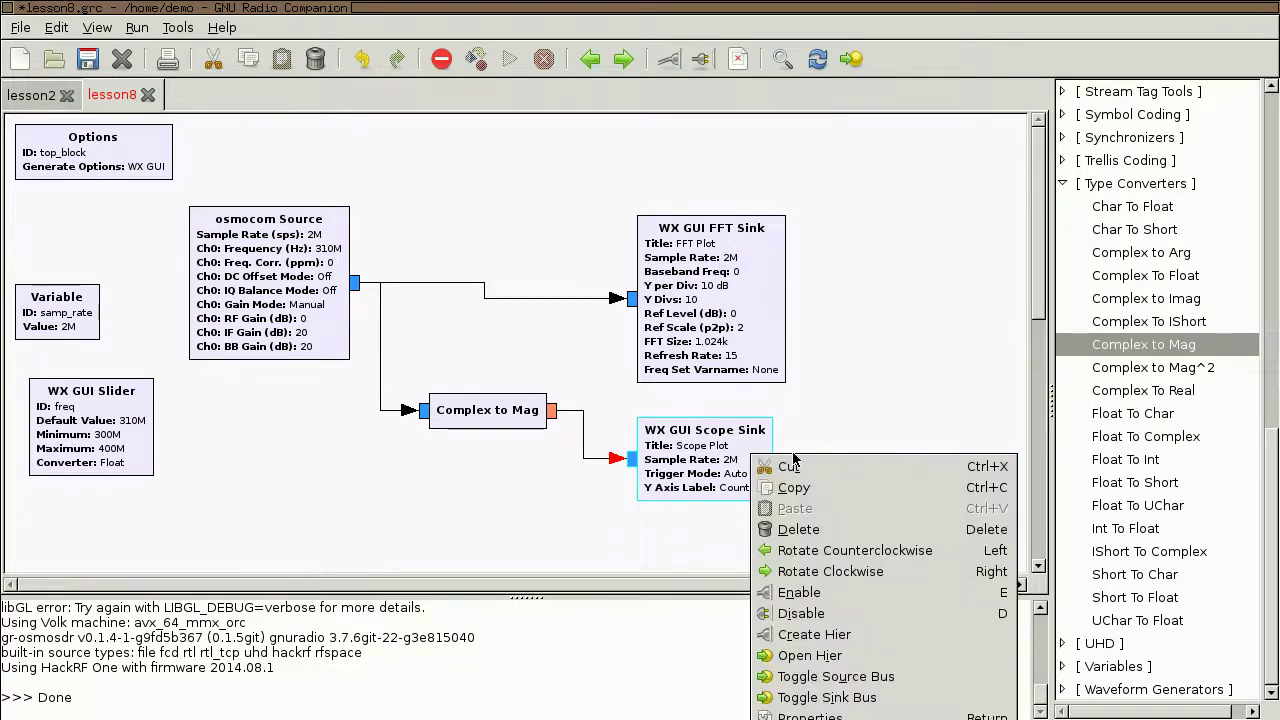
left_click(862, 715)
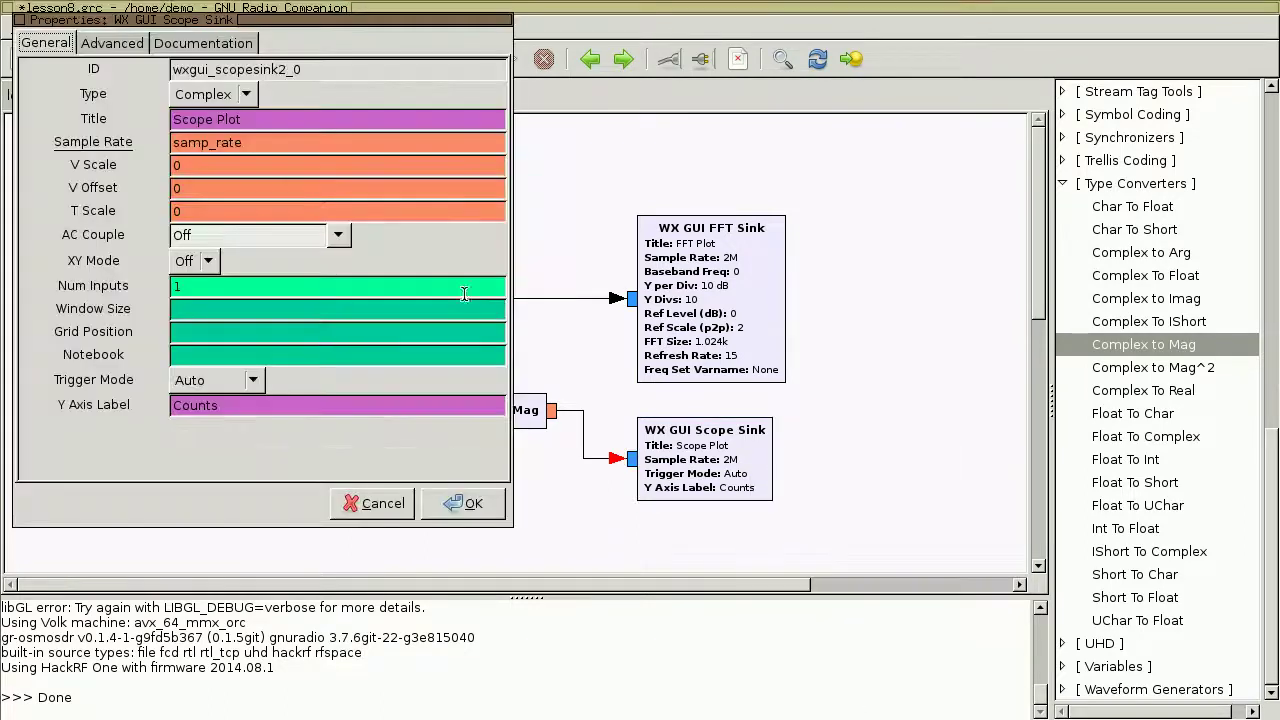
left_click(210, 94)
left_click(195, 117)
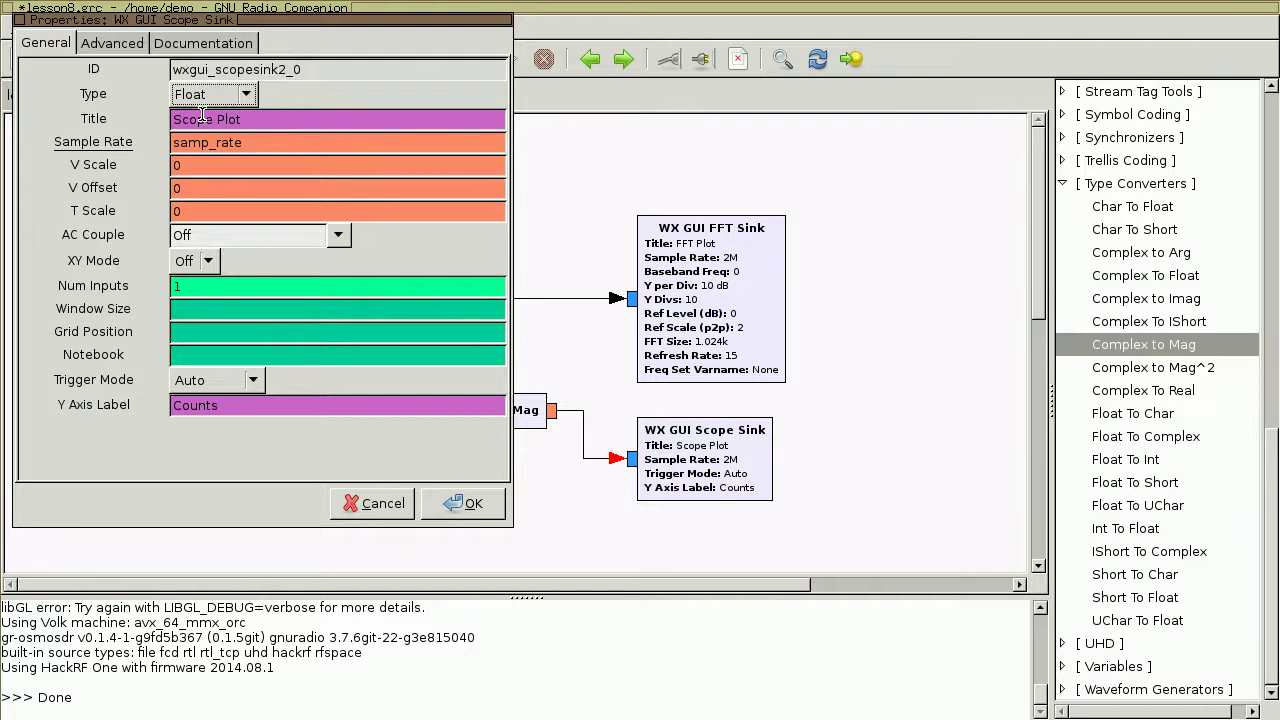
left_click(463, 503)
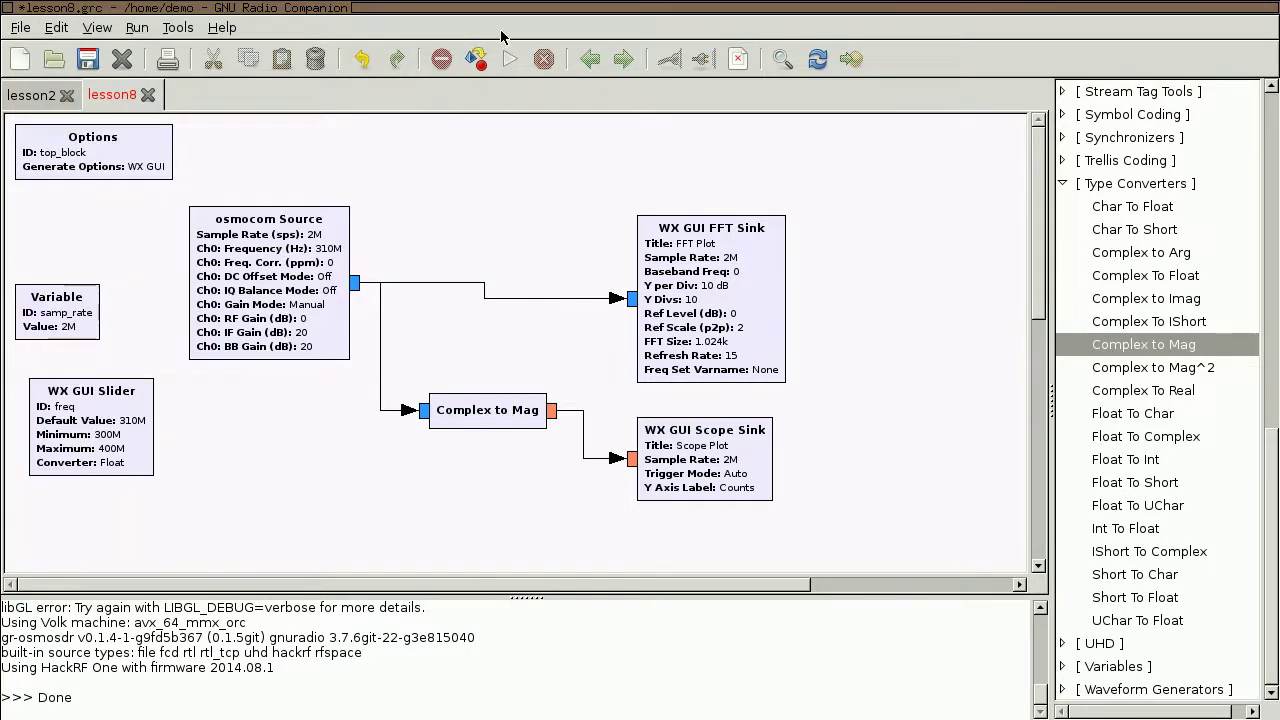
Run the flowgraph, turn off the scope plot's Autorange, and raise its vertical scale to 0.05 counts per division
left_click(509, 59)
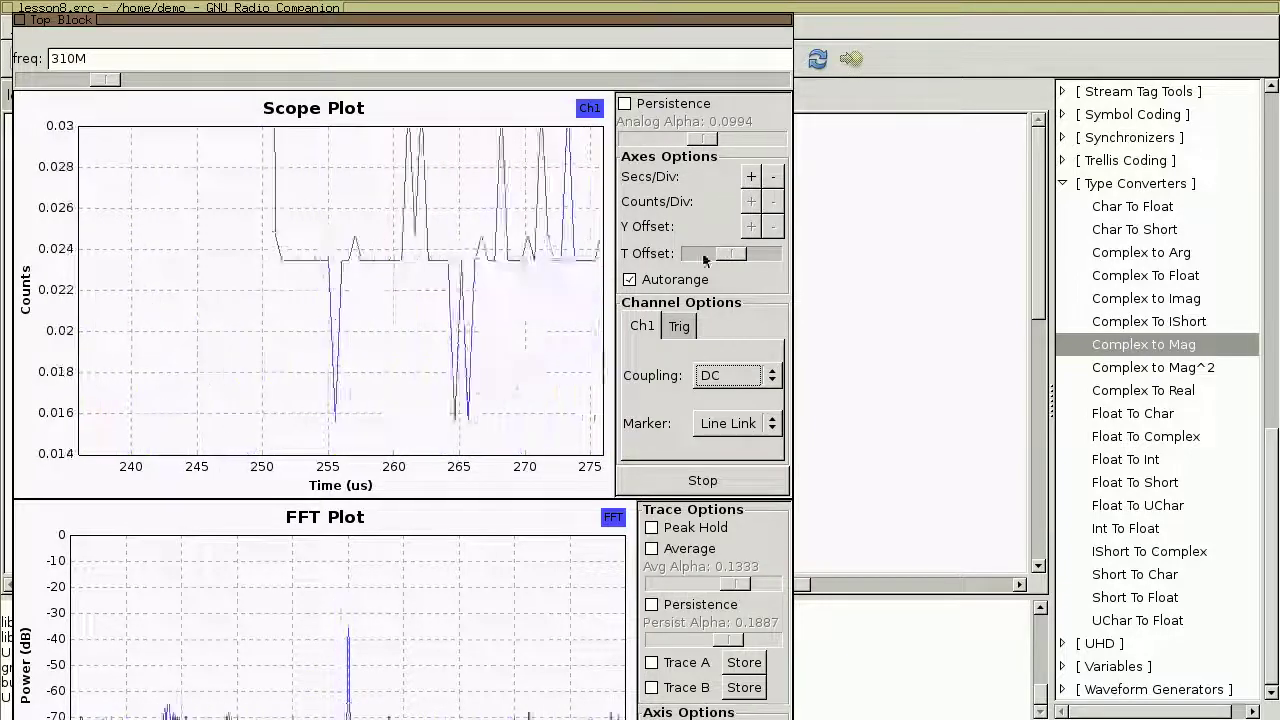
left_click(632, 279)
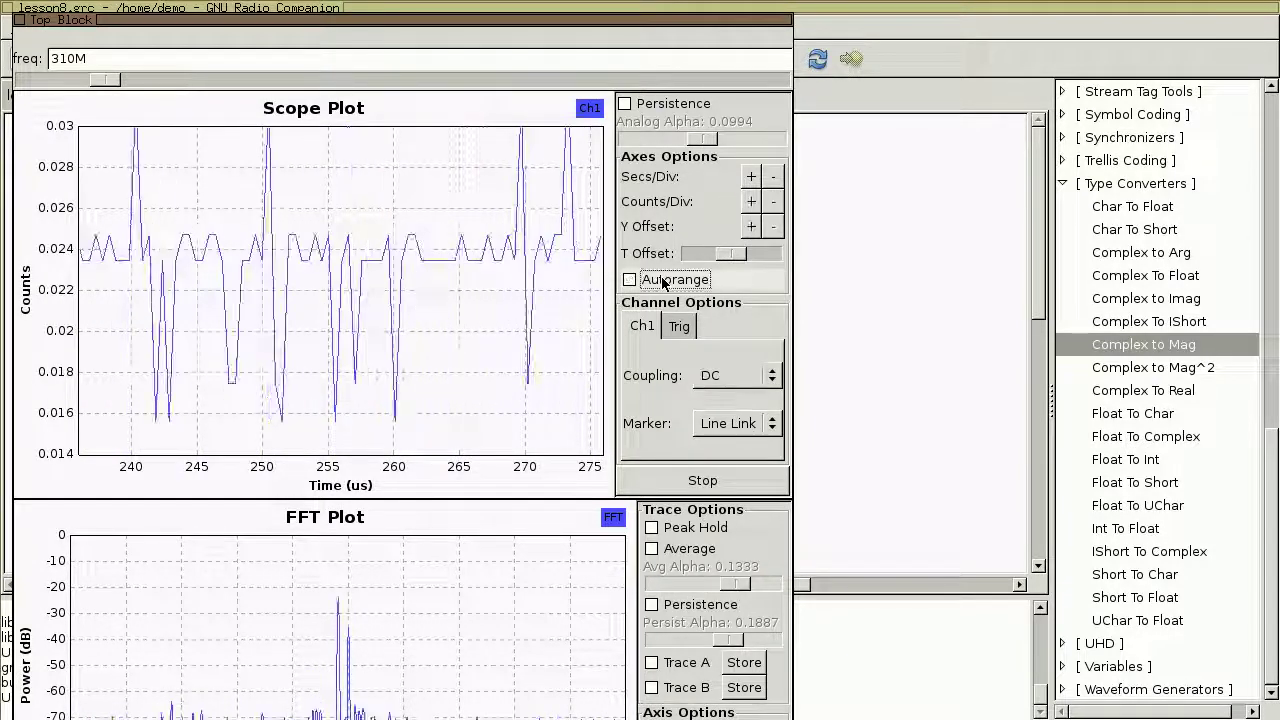
left_click(751, 202)
left_click(751, 202)
left_click(751, 202)
left_click(751, 202)
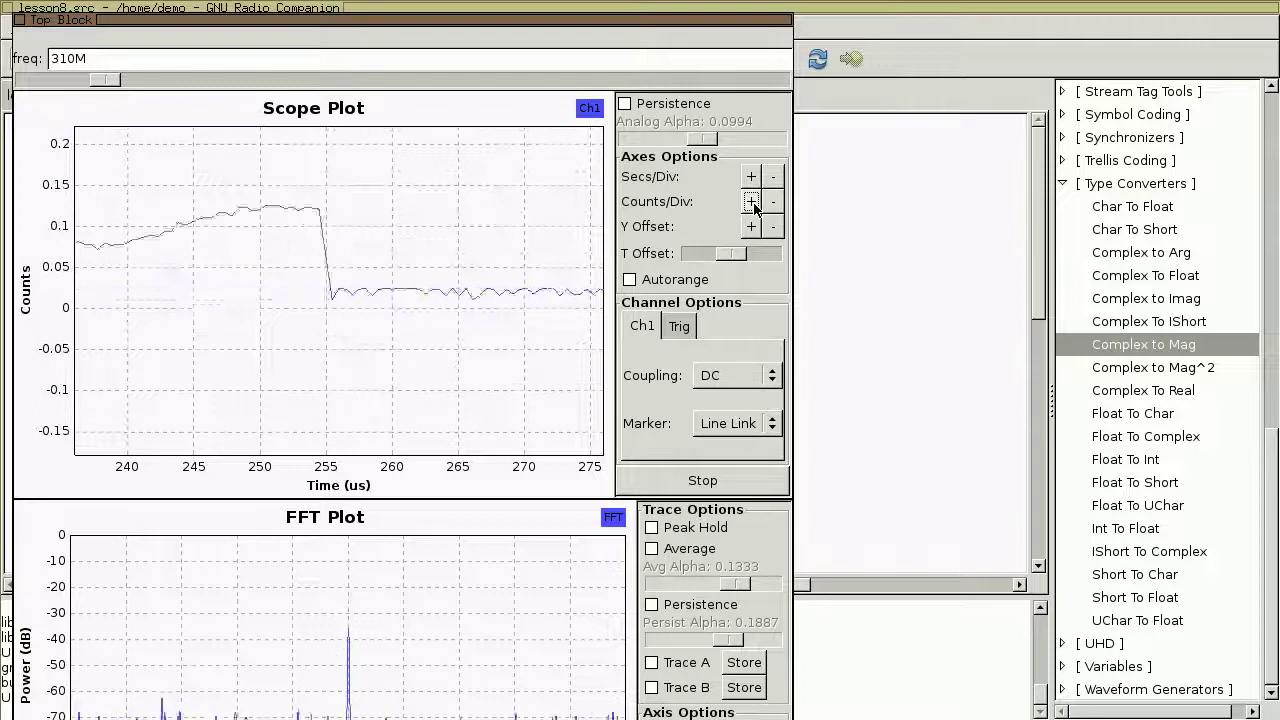
Lengthen the scope plot's time base to 1 ms per division
left_click(751, 176)
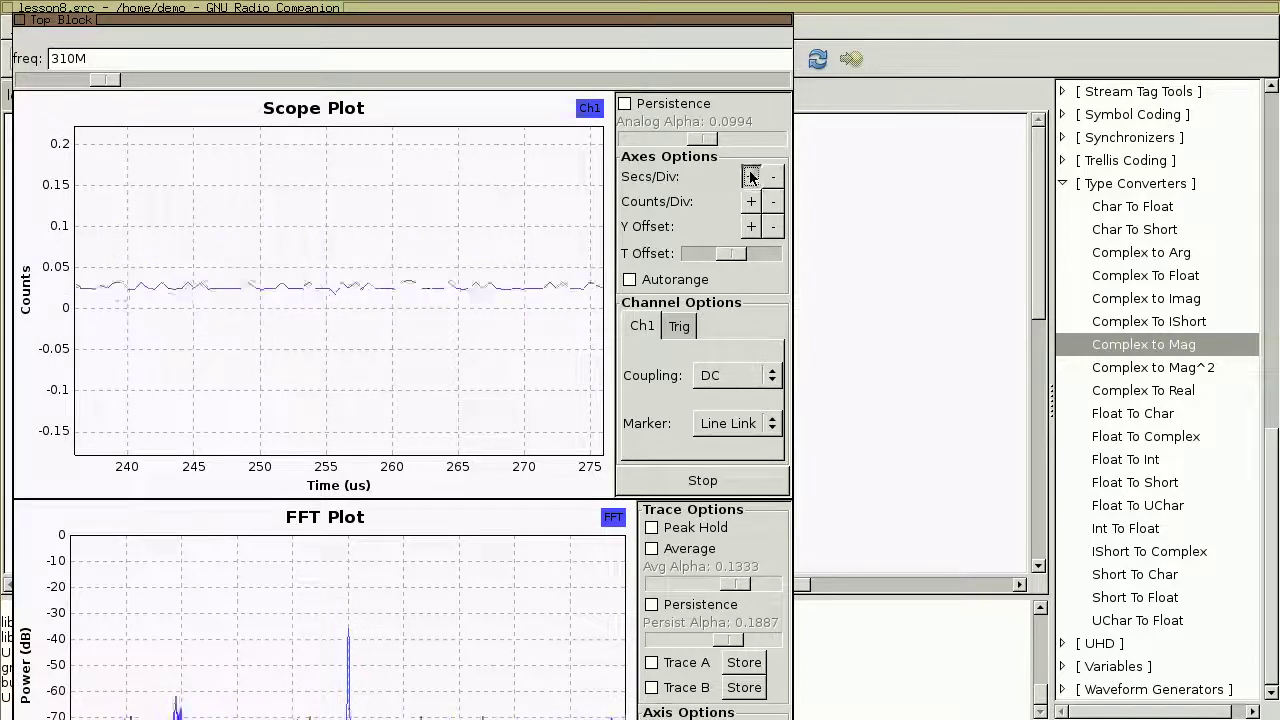
left_click(751, 177)
left_click(751, 177)
left_click(751, 177)
left_click(751, 177)
left_click(751, 177)
left_click(751, 177)
left_click(751, 177)
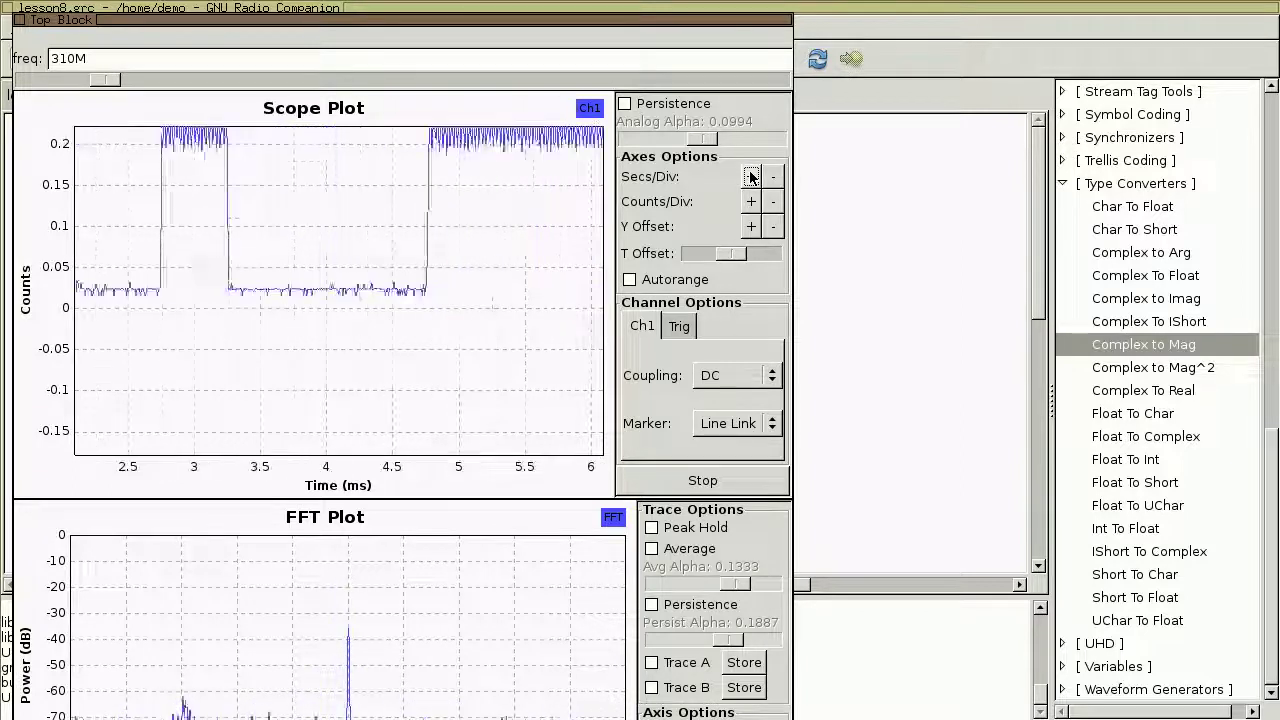
left_click(751, 177)
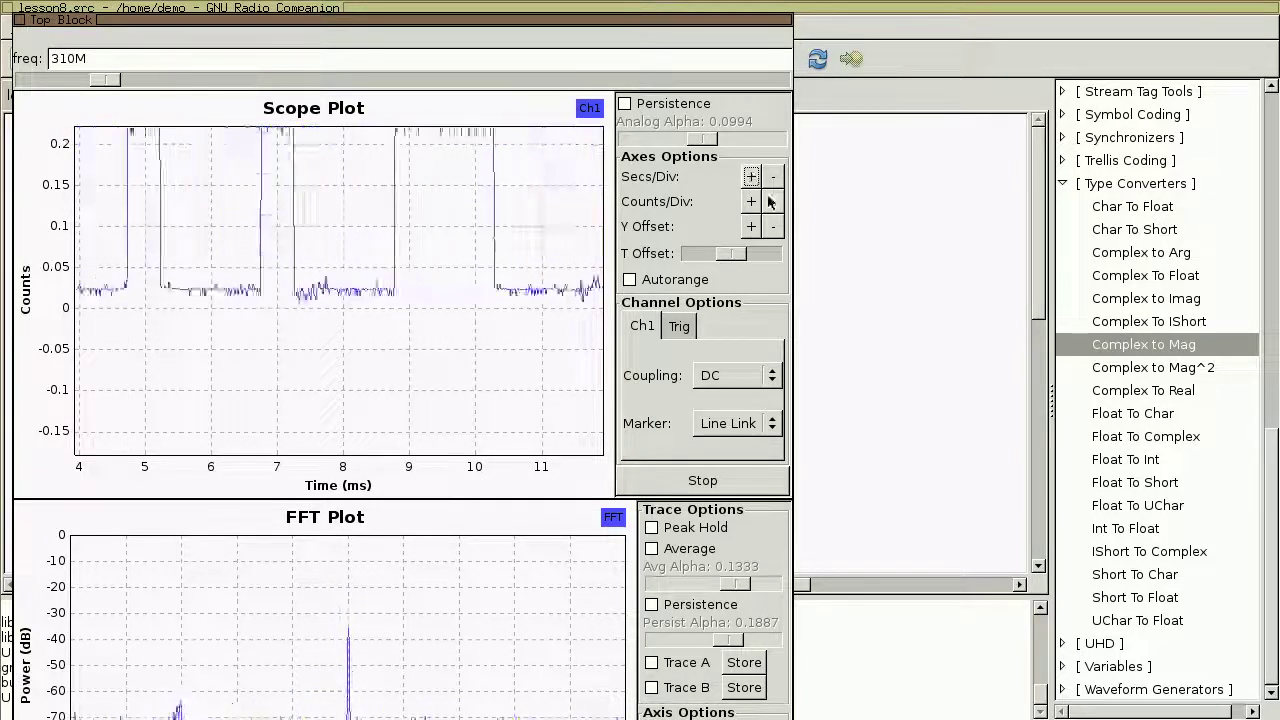
Set the scope plot to 0.1 counts and 5 ms per division, and stop the trace on a complete burst
left_click(751, 203)
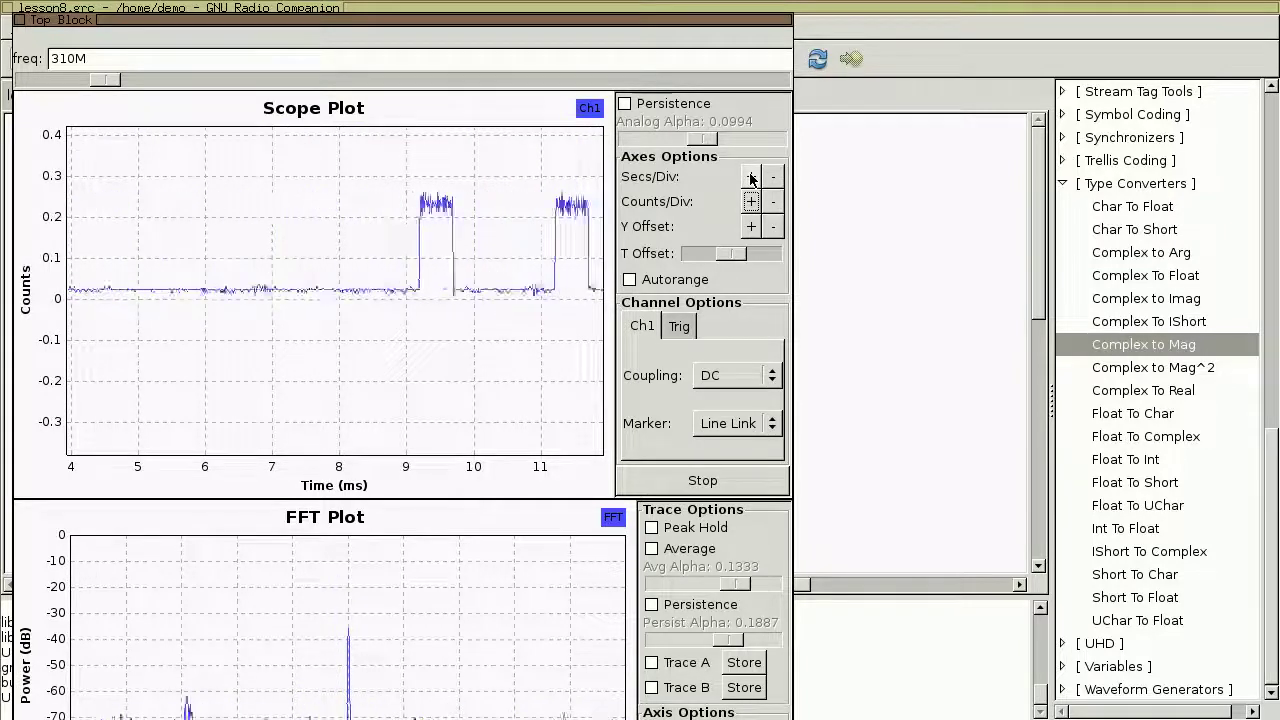
left_click(751, 177)
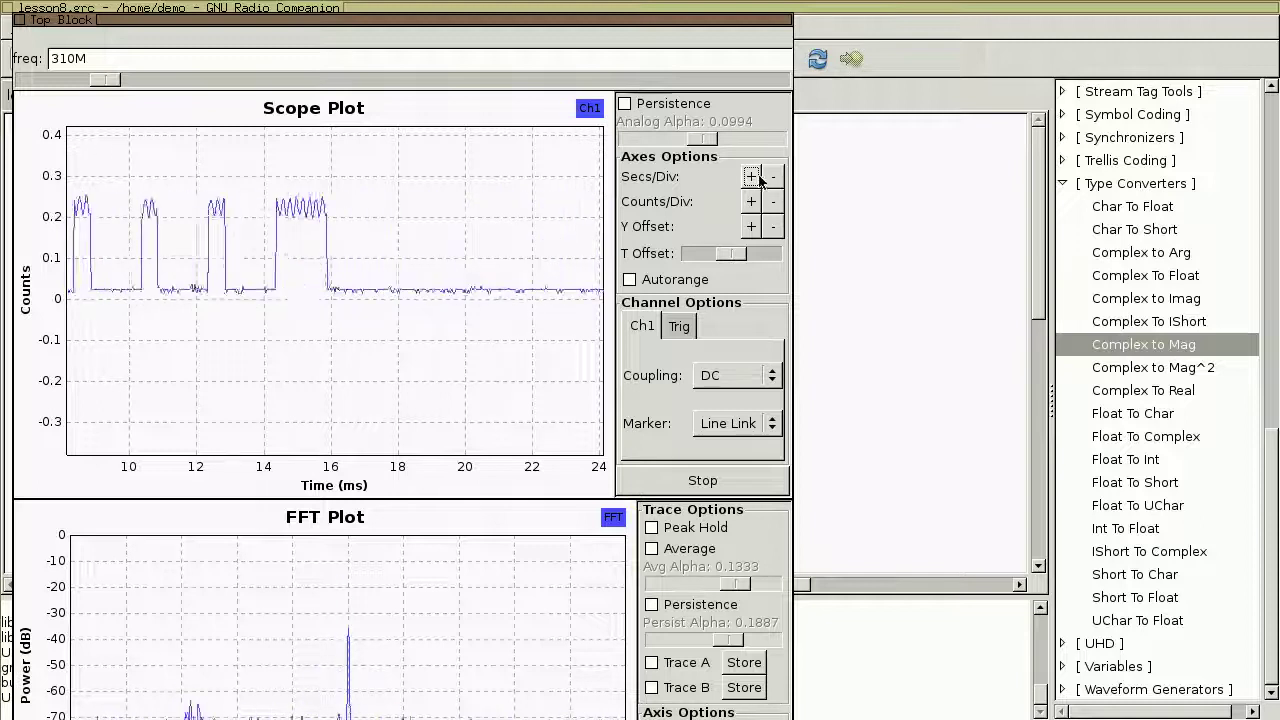
left_click(752, 177)
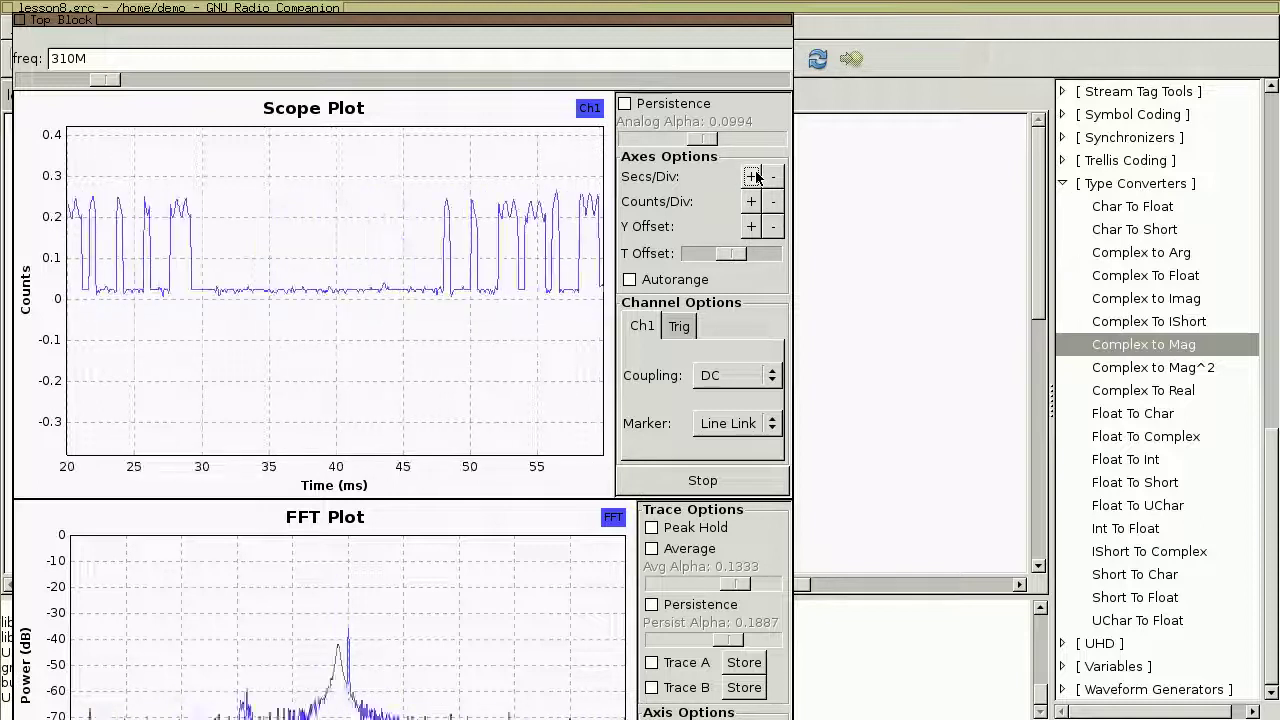
left_click(733, 486)
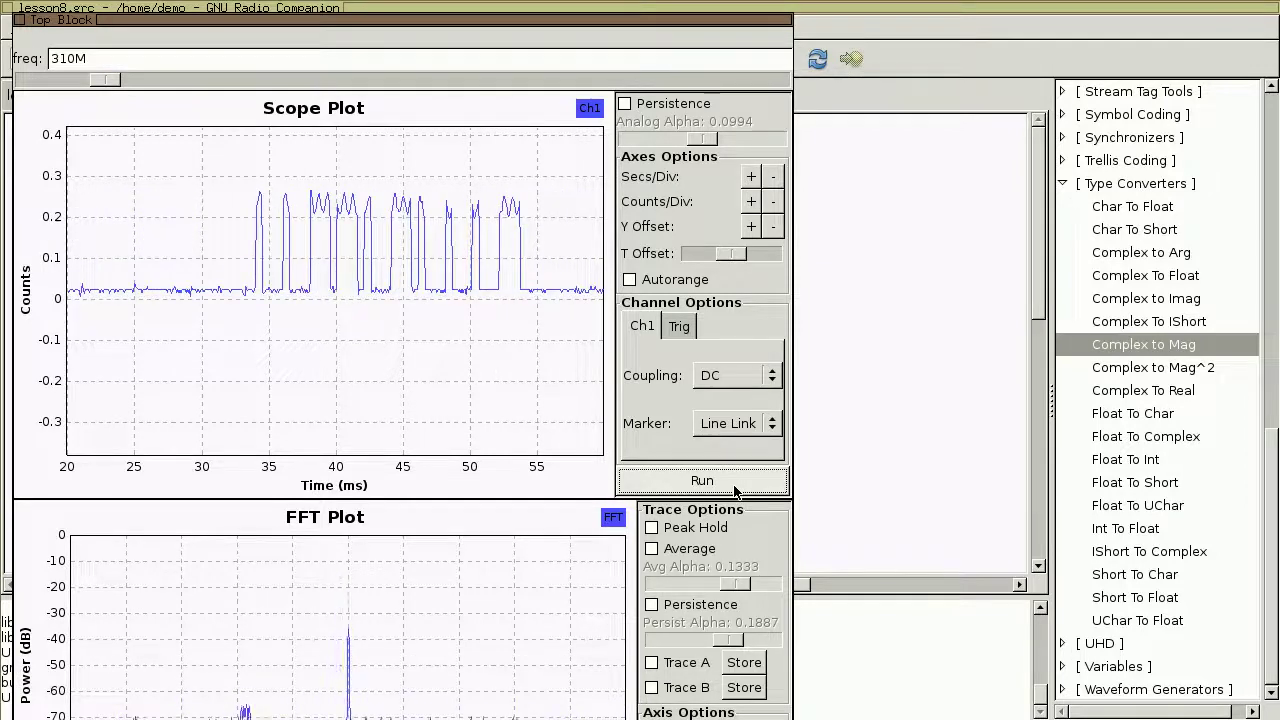